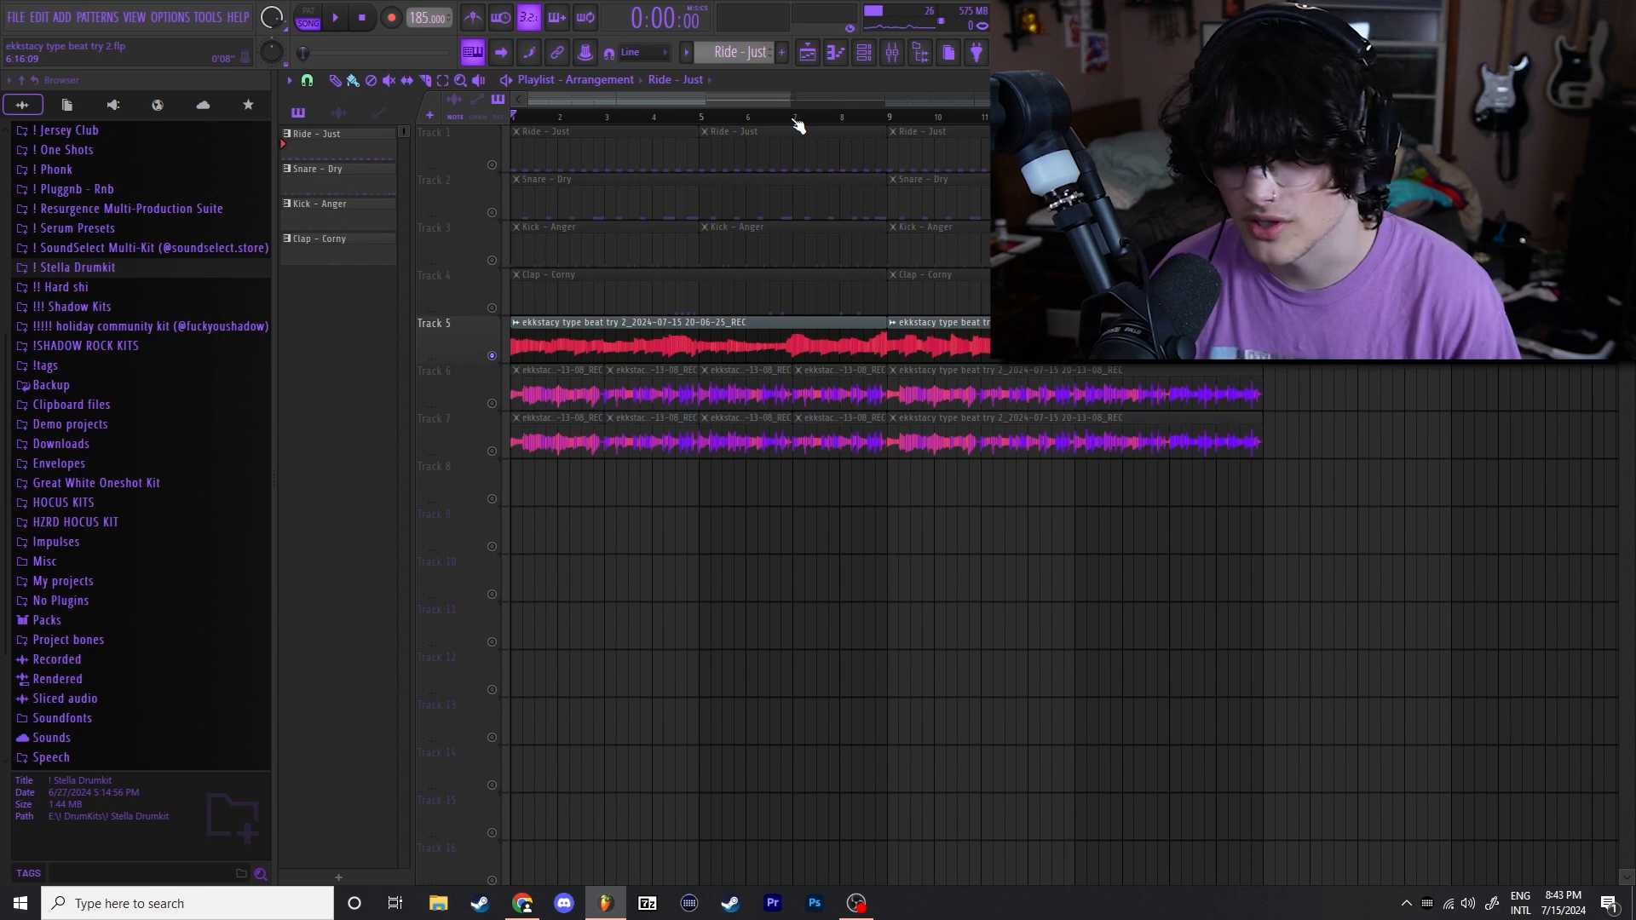
# Play the soloed Track 5 bass recording and bring up Guitar Rig 7 from its mixer track.
pyautogui.press('space')
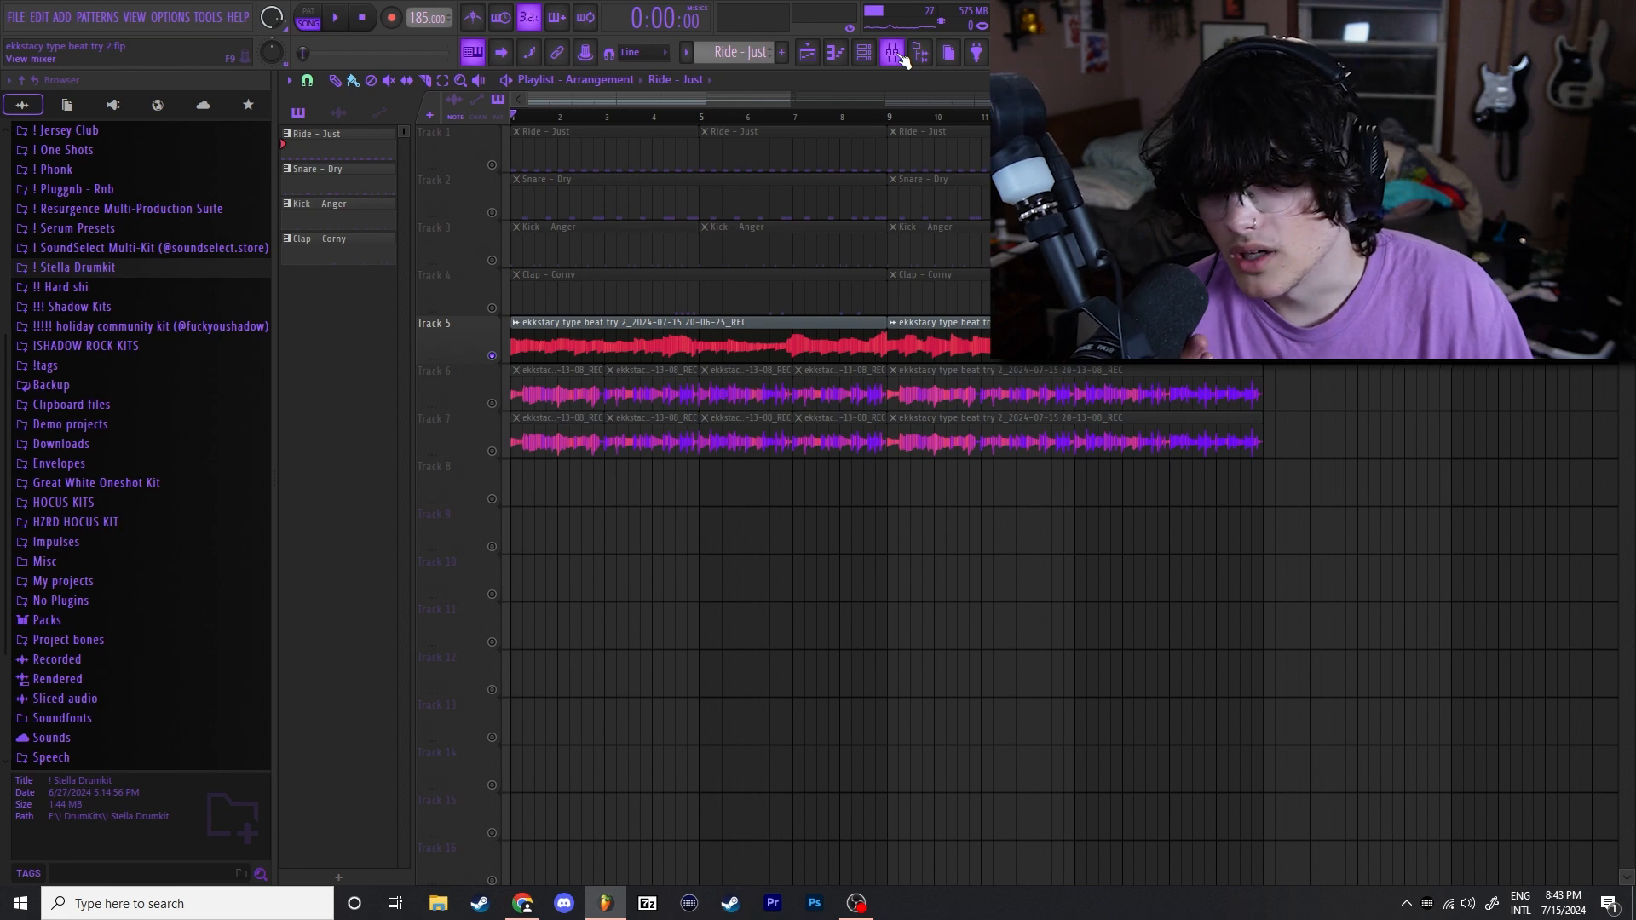
pyautogui.click(902, 57)
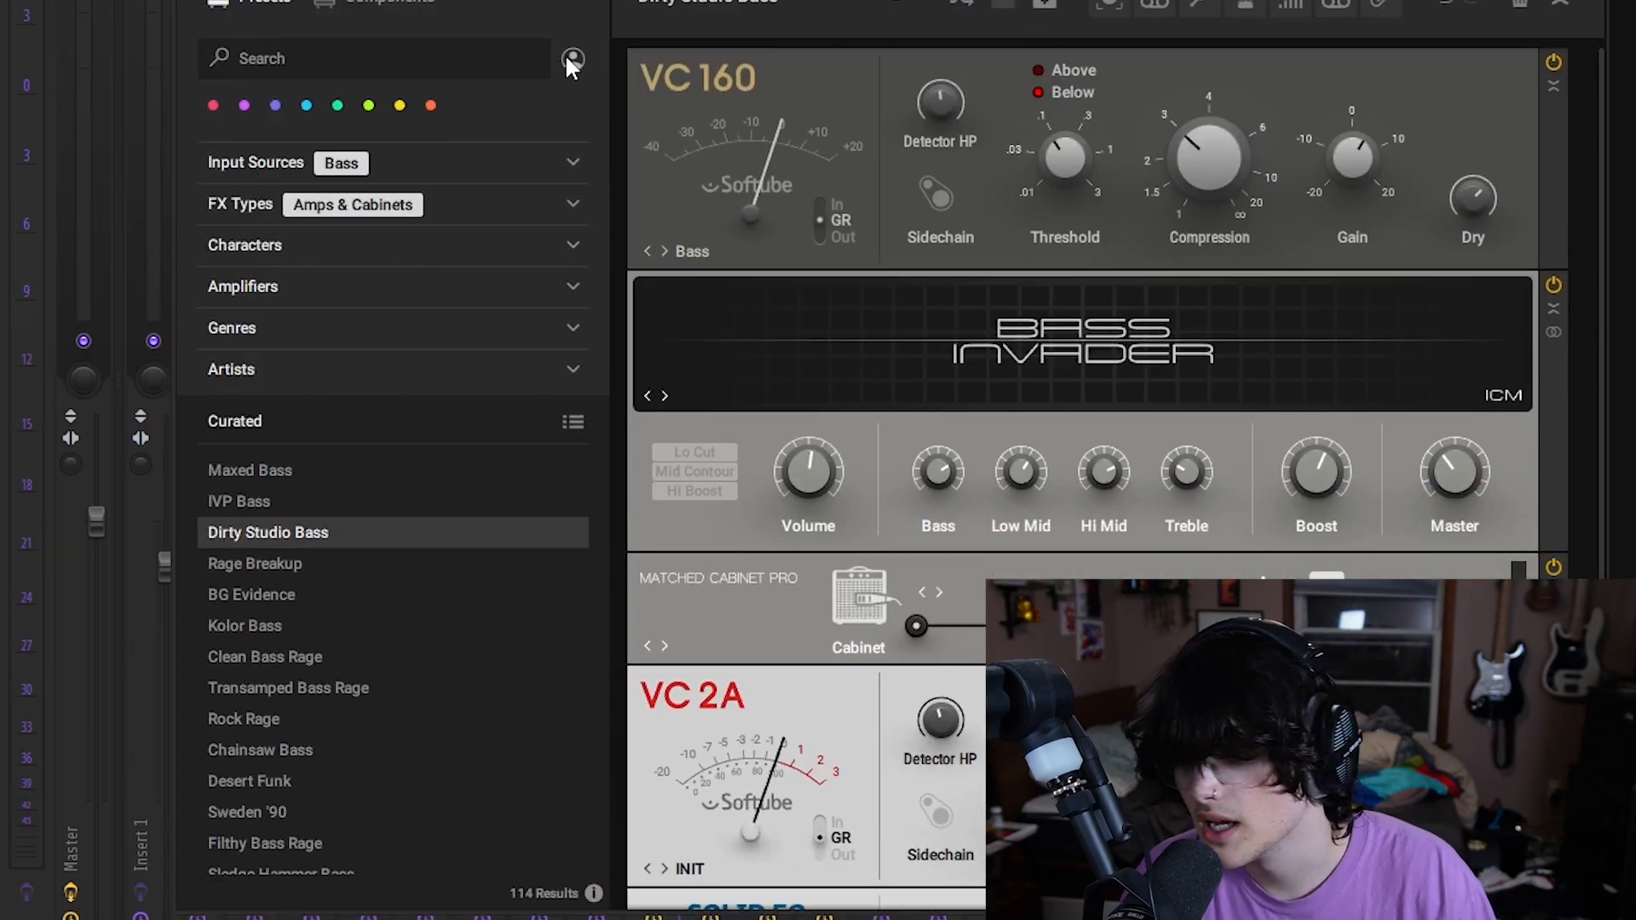
pyautogui.moveTo(1026, 69)
pyautogui.mouseDown()
pyautogui.moveTo(1118, 56)
pyautogui.moveTo(1024, 88)
pyautogui.mouseUp()
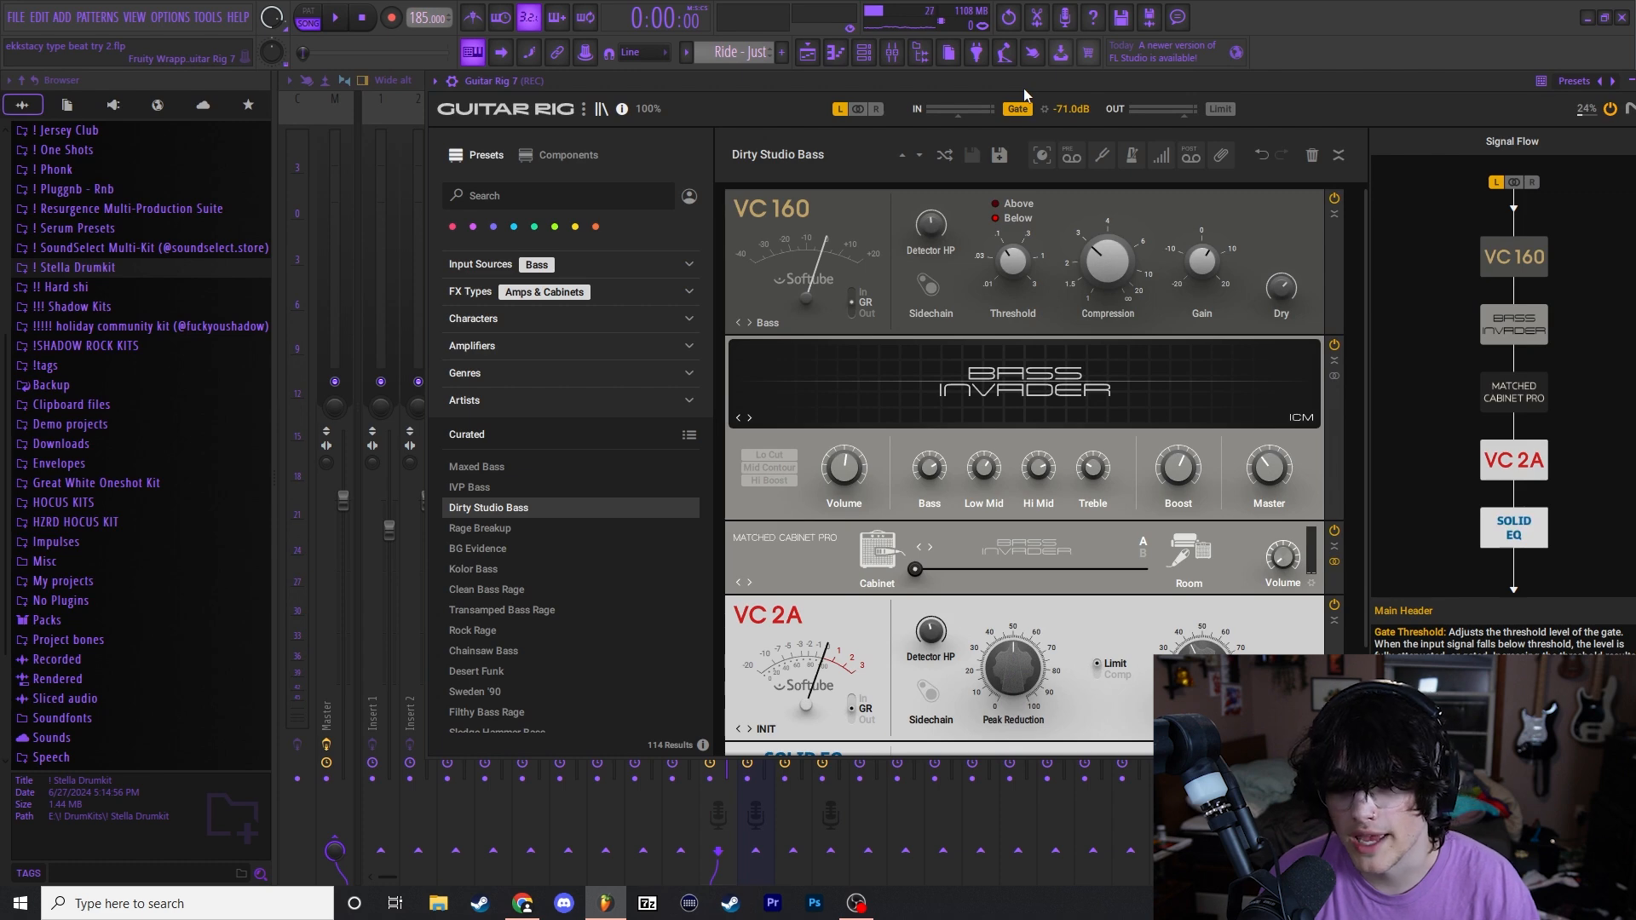
# Examine the Input Sources and FX Types filters in Guitar Rig 7 and the Fruity parametric EQ 2 curve on mixer track 10.
pyautogui.click(511, 266)
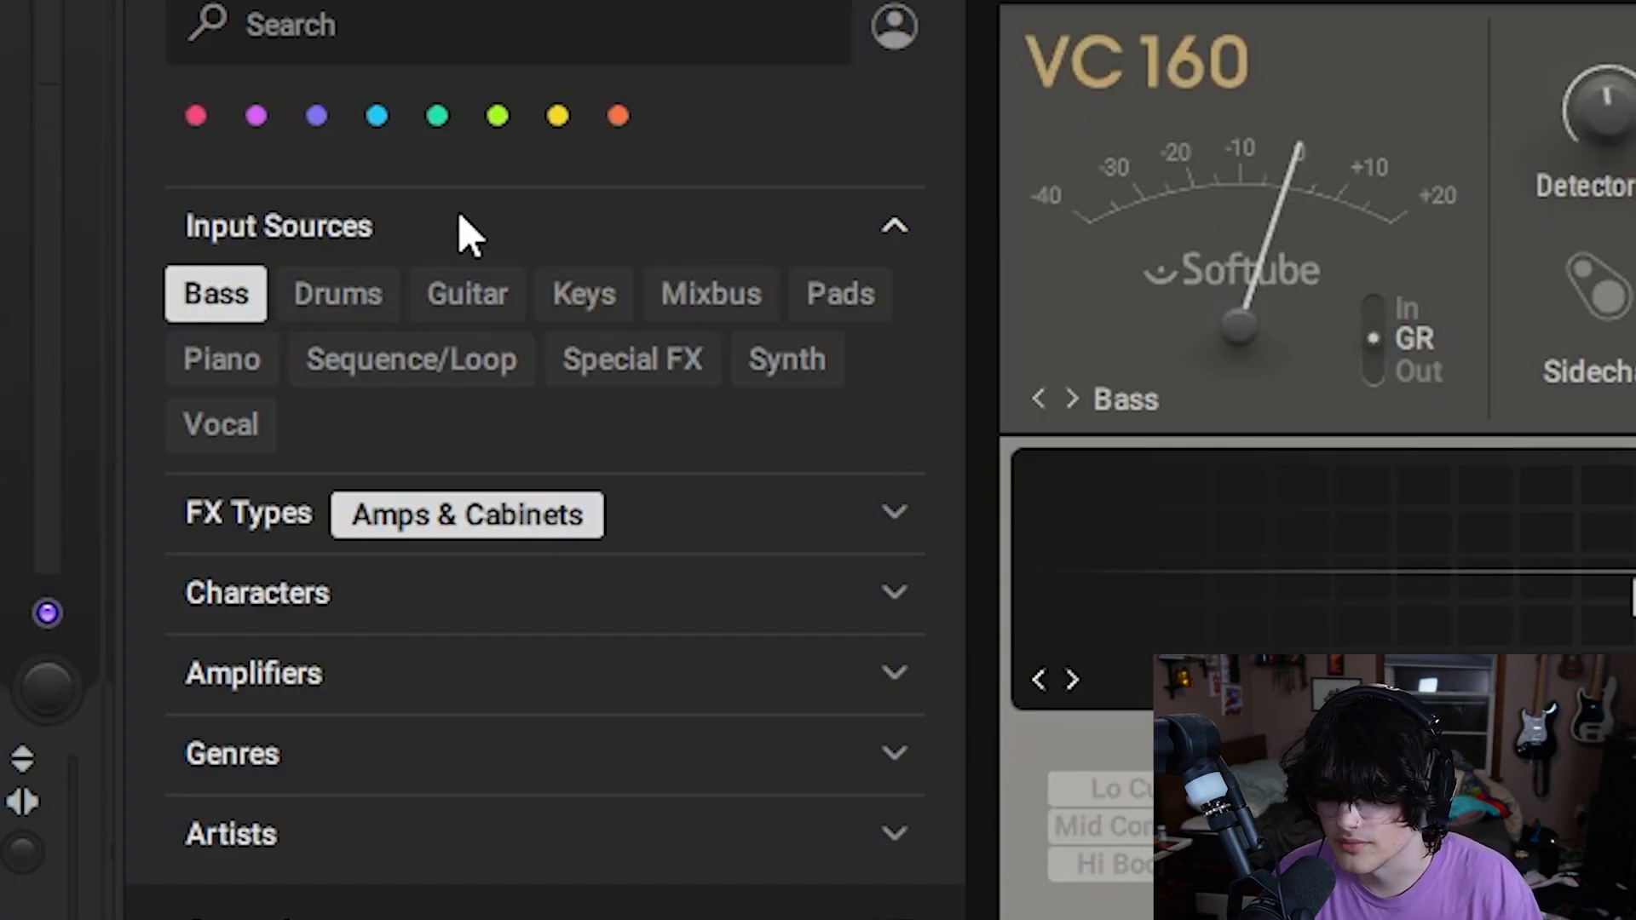
pyautogui.click(469, 234)
pyautogui.click(742, 310)
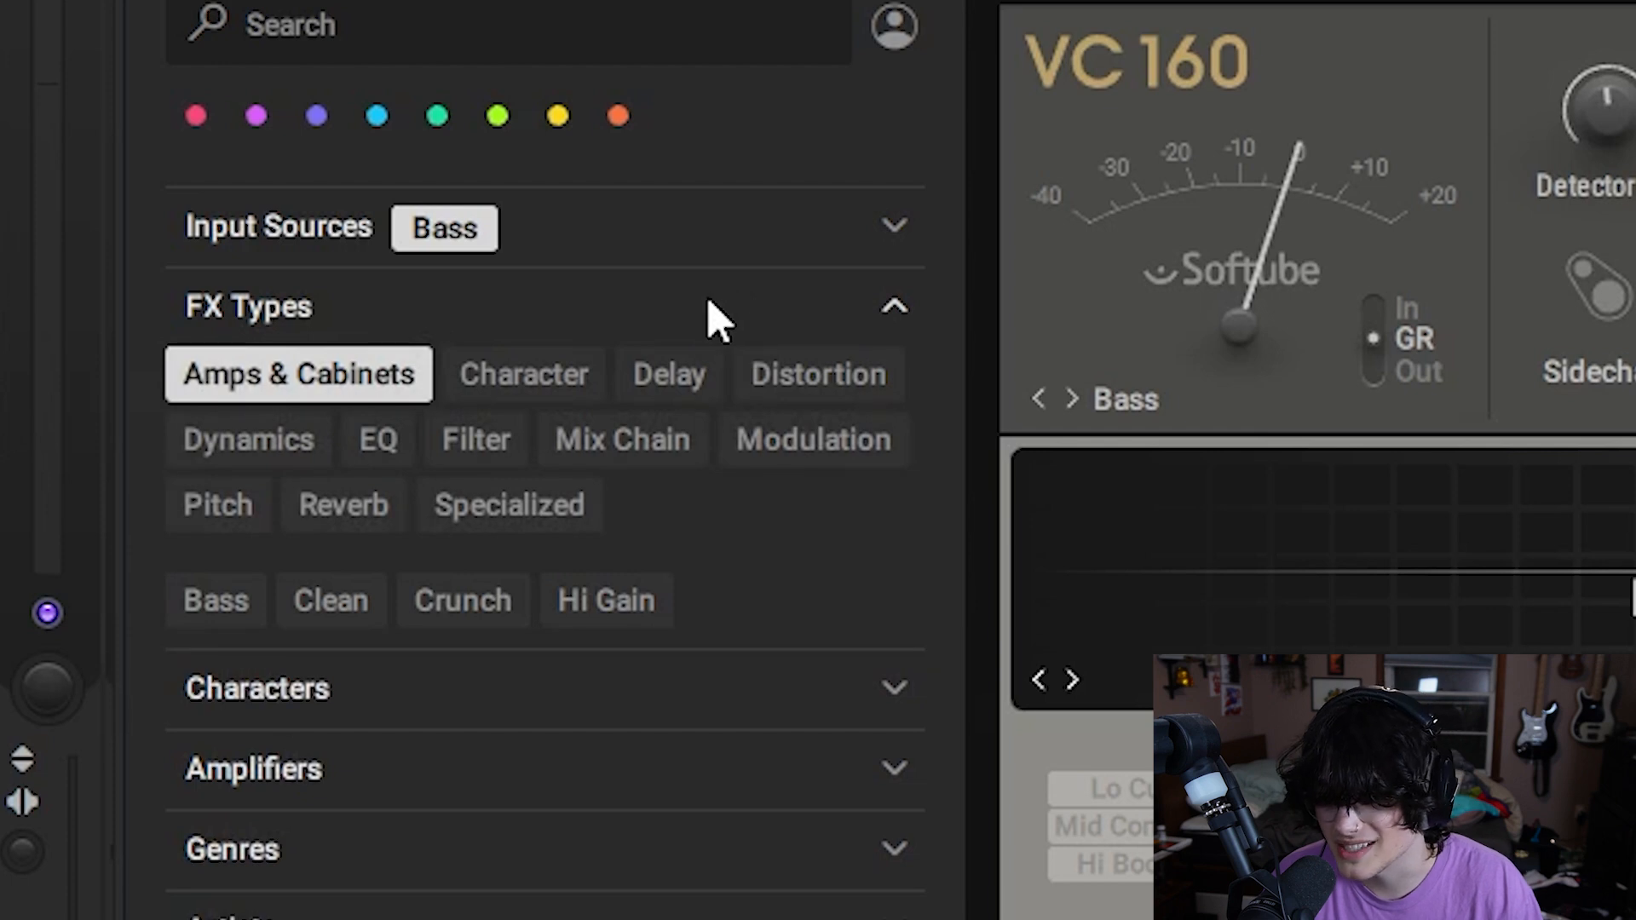
pyautogui.click(716, 320)
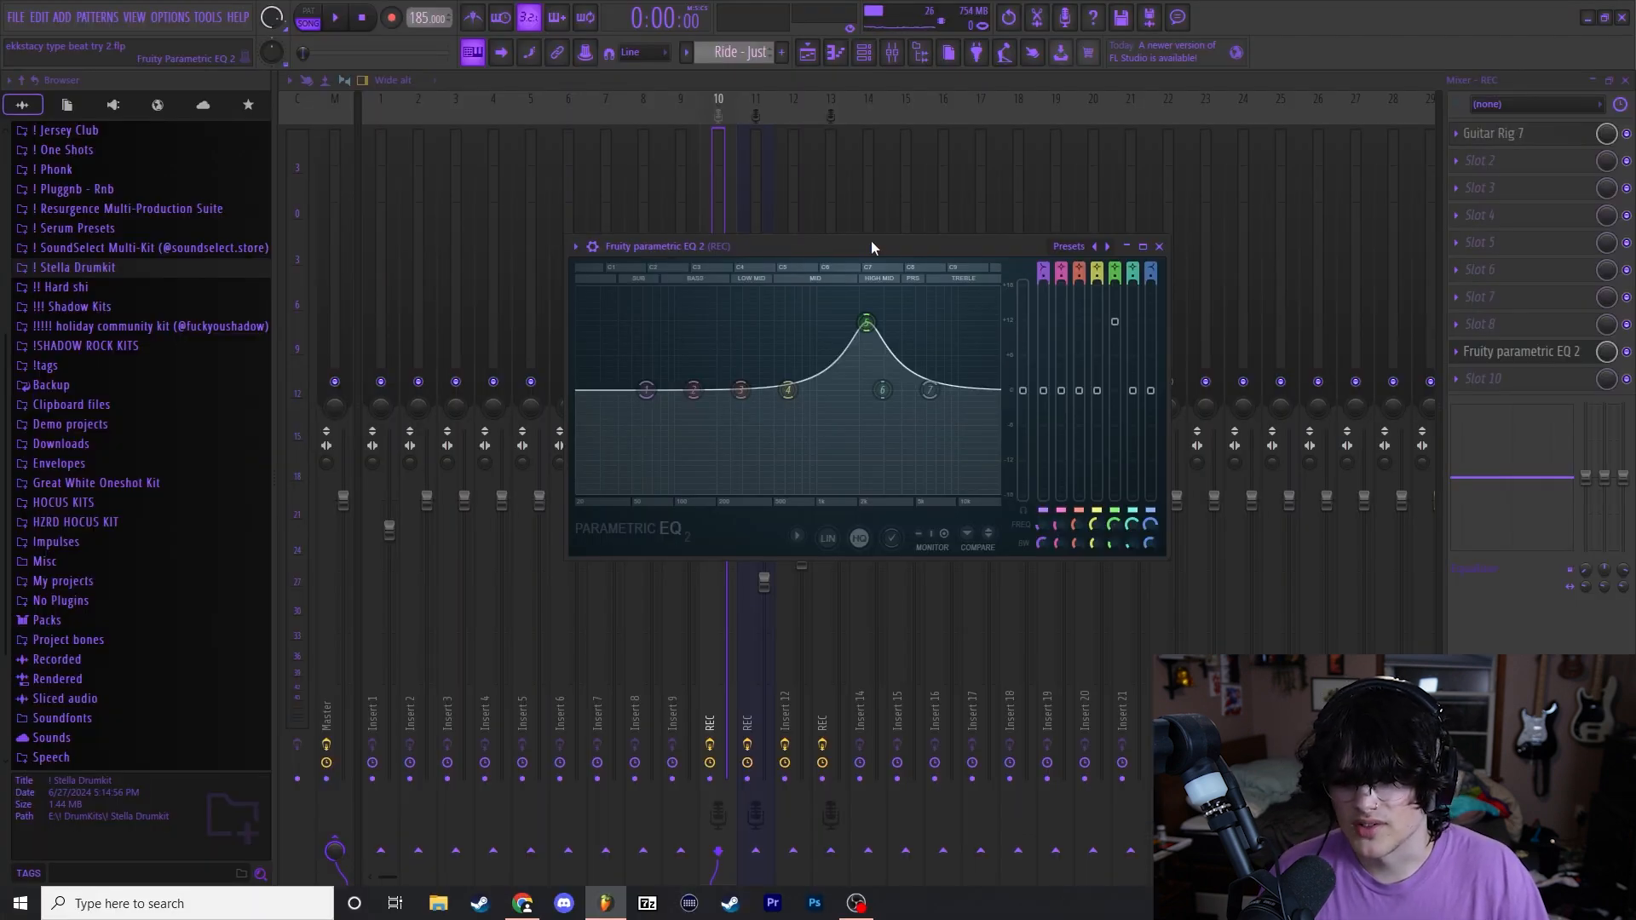
pyautogui.moveTo(872, 243); pyautogui.dragTo(885, 233)
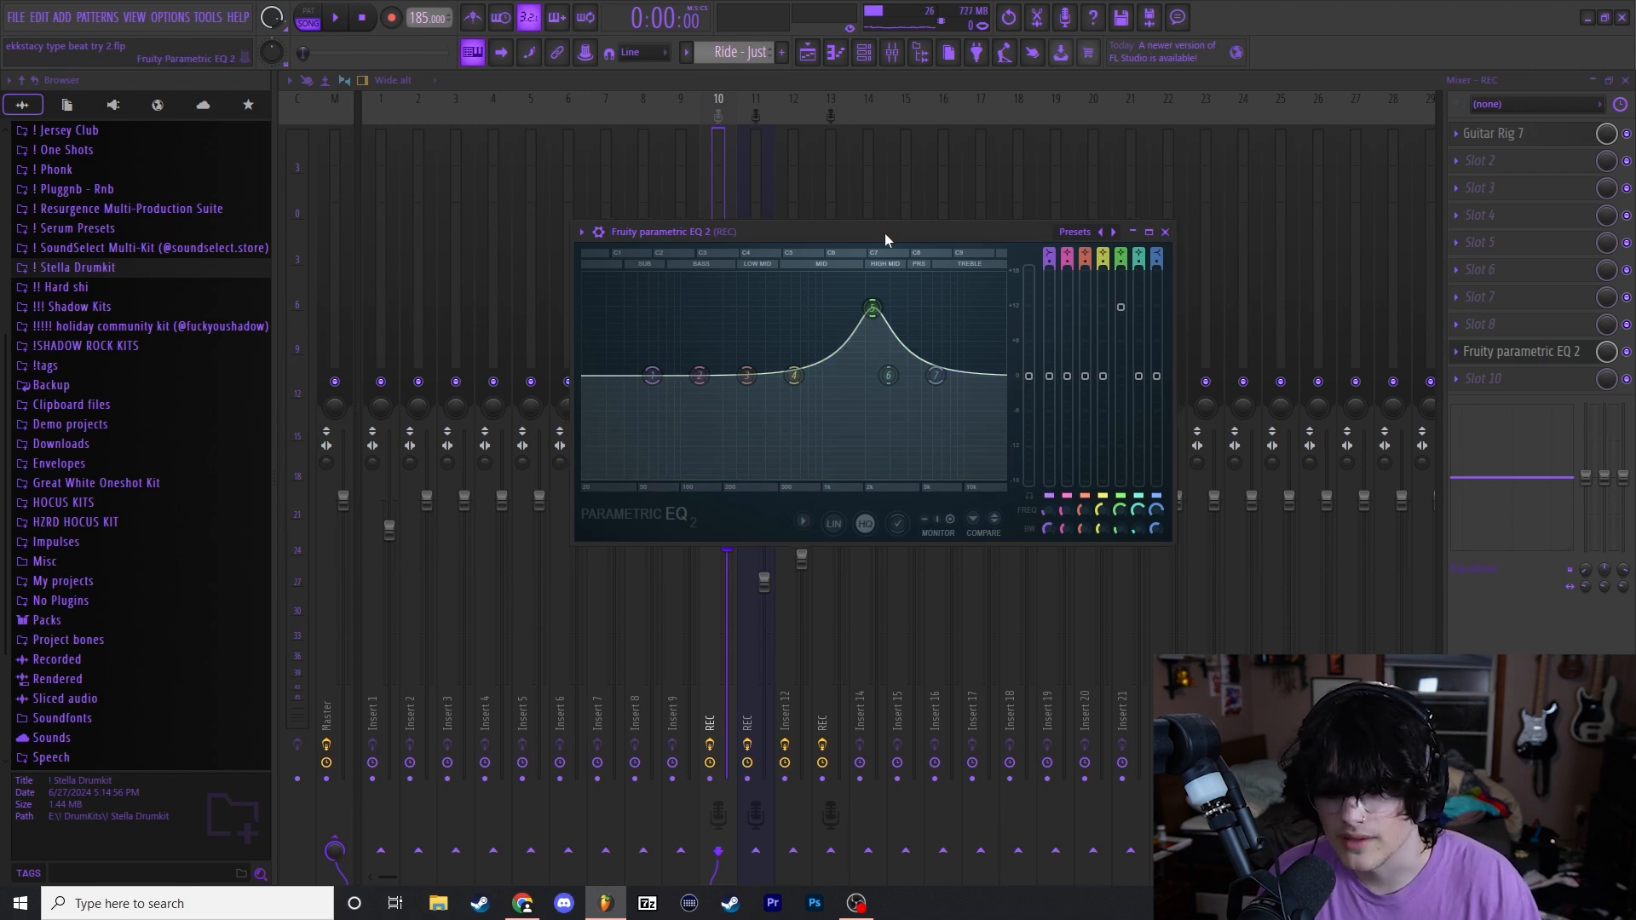
pyautogui.moveTo(888, 235); pyautogui.dragTo(898, 236)
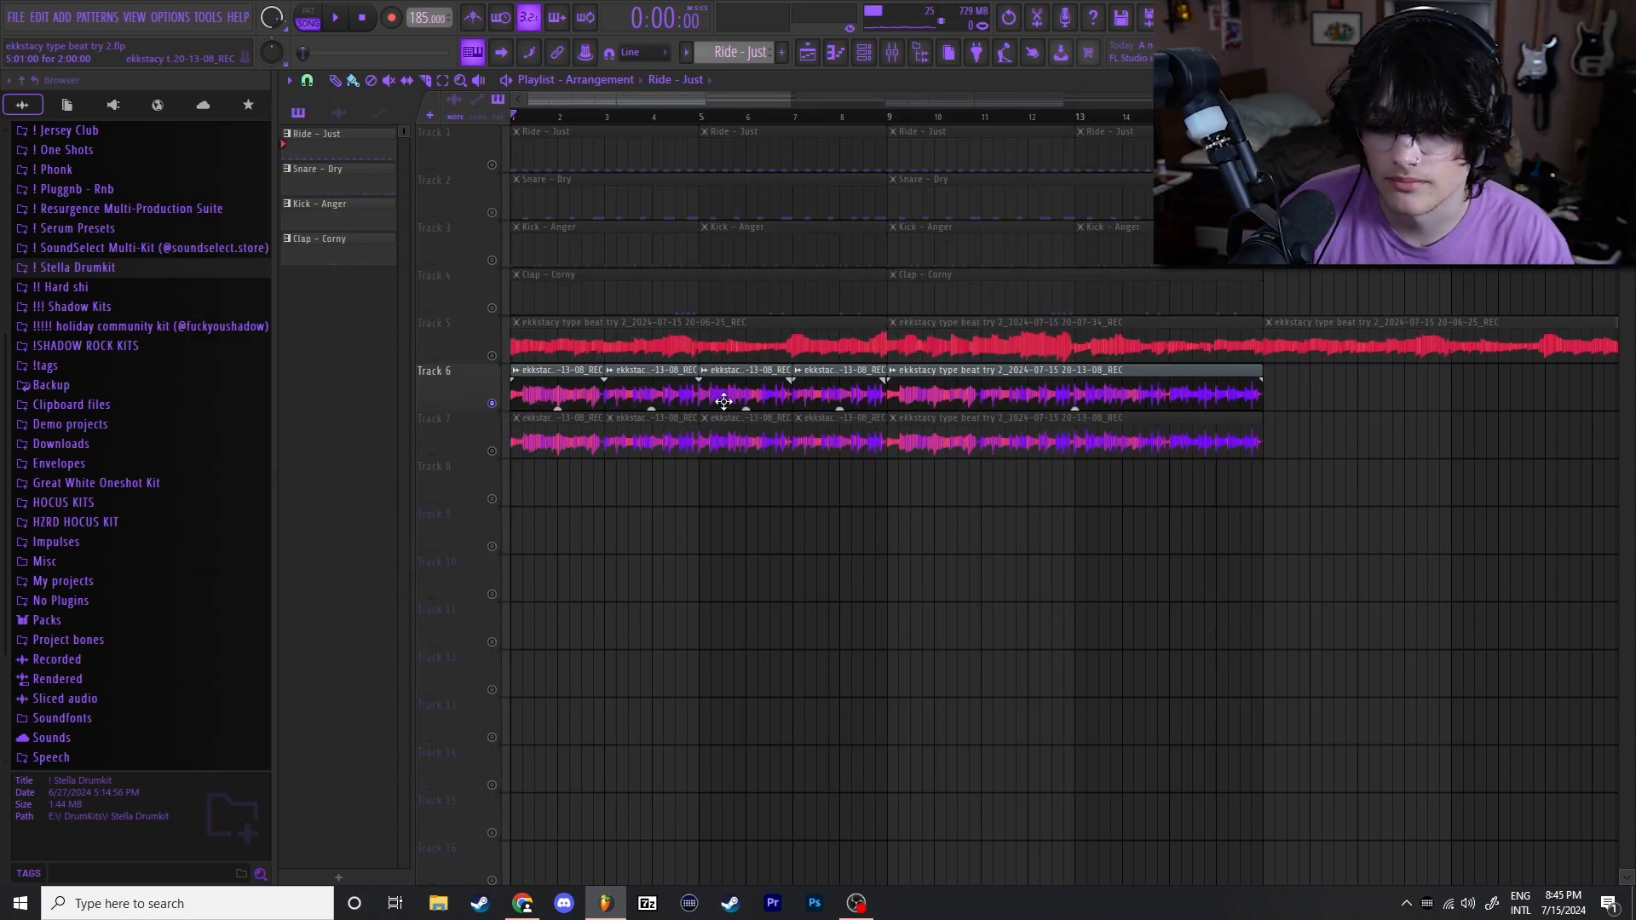
# Look closer at the Track 6 guitar clips in the playlist and toggle solo on Track 5.
pyautogui.scroll(4, 444, 401)
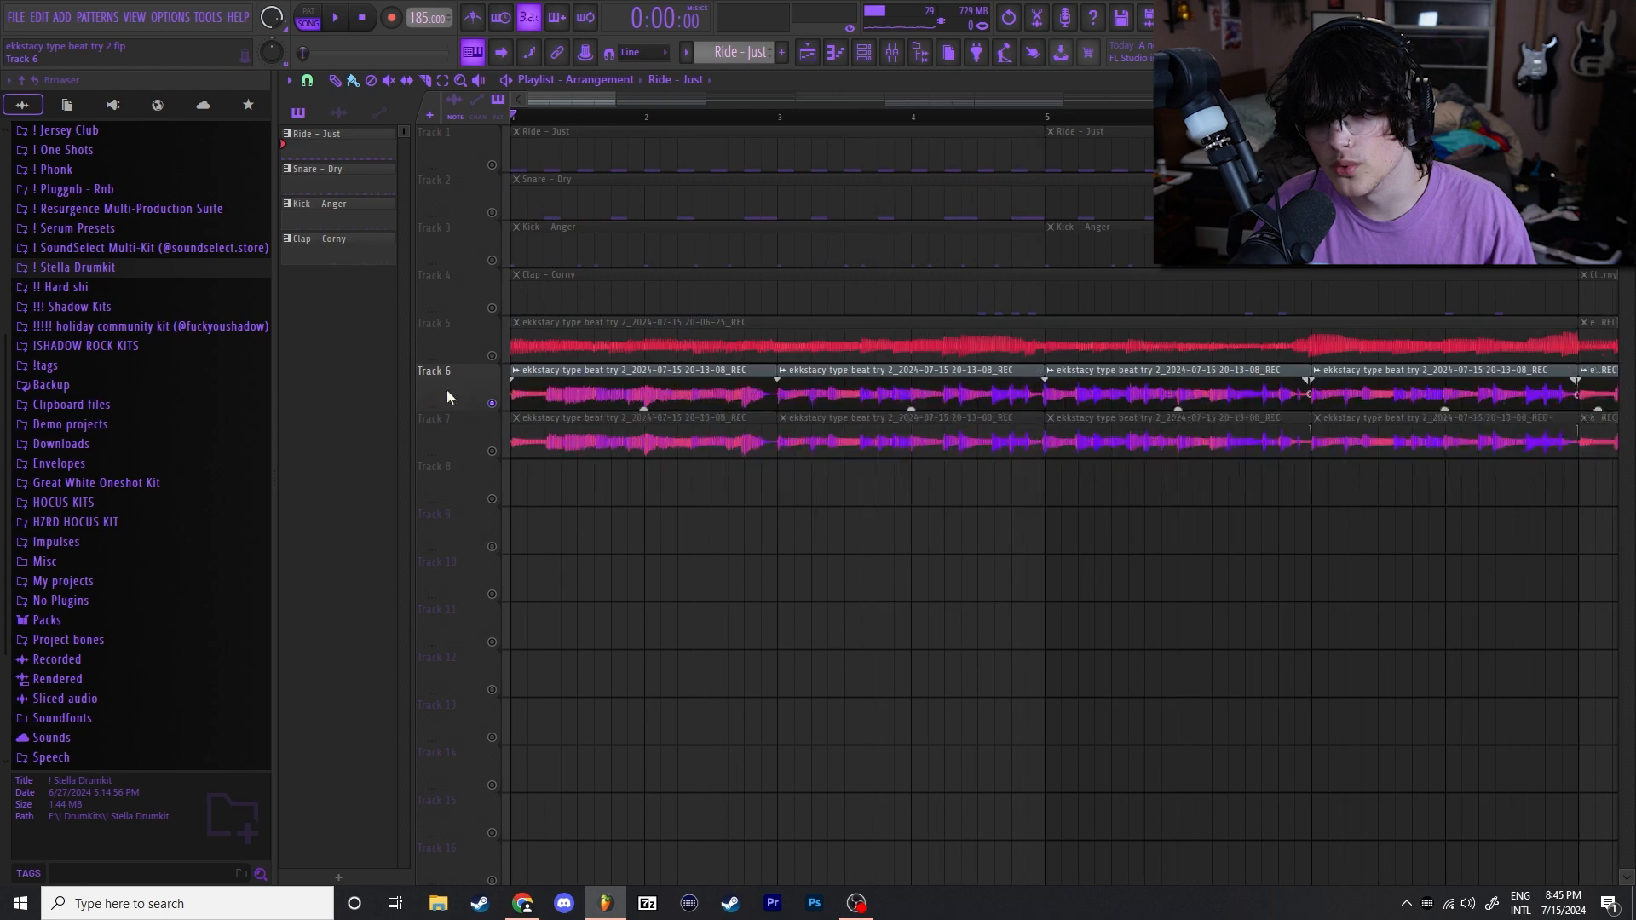
pyautogui.click(501, 362)
pyautogui.rightClick(495, 357)
pyautogui.rightClick(495, 357)
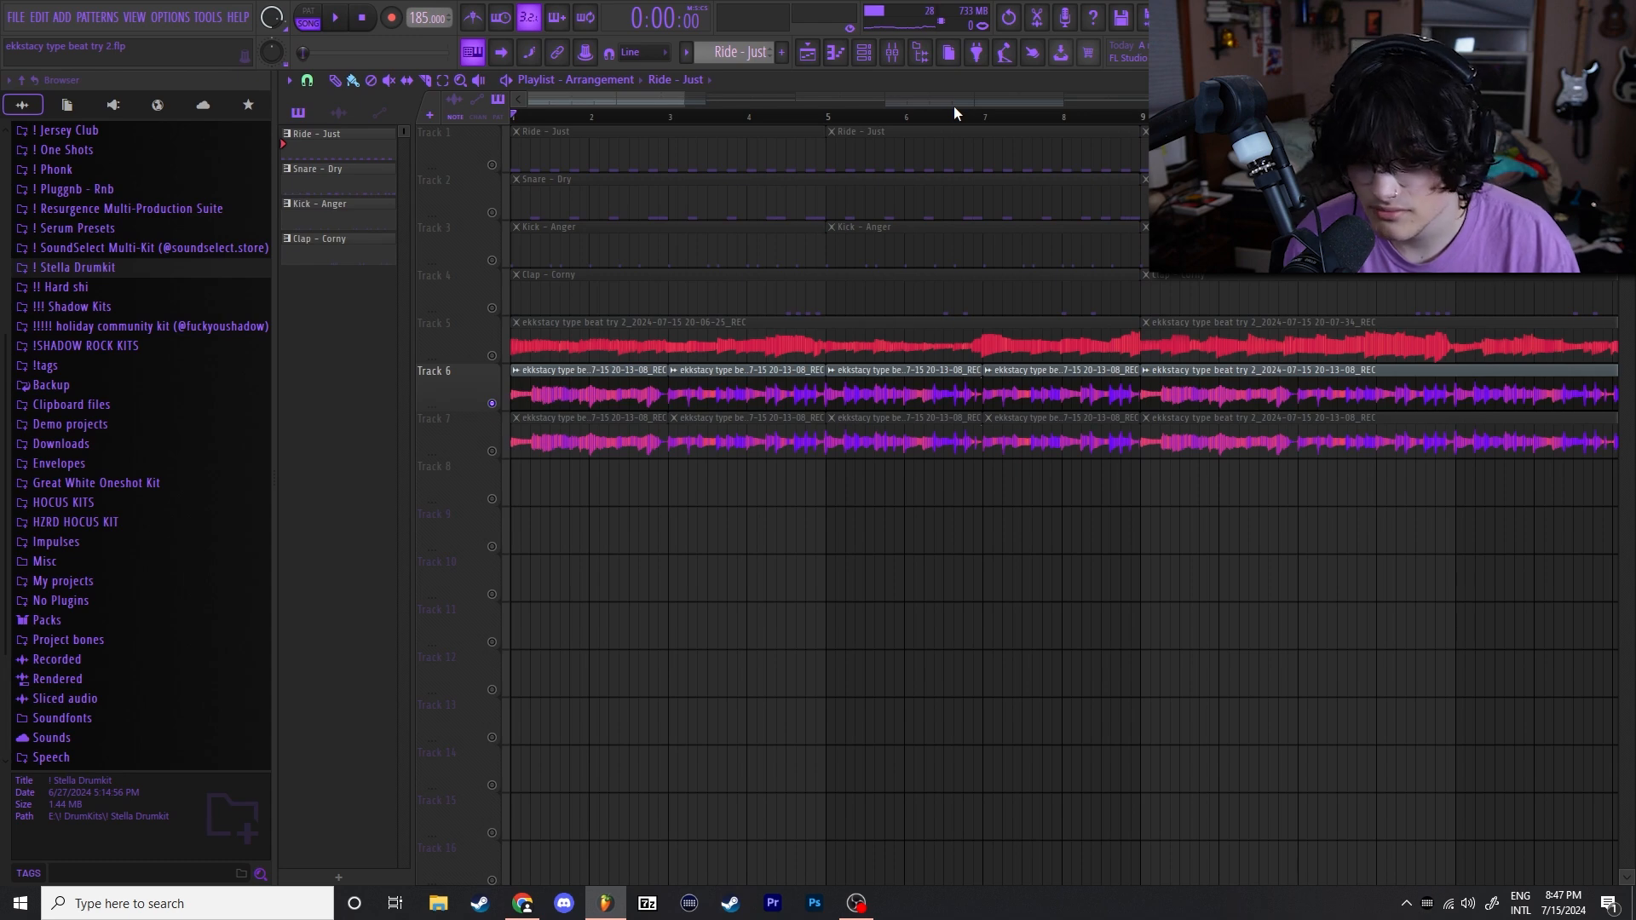
# Examine the soloed Track 6 guitar clips and place the playback position just before bar 8.
pyautogui.scroll(6, 977, 392)
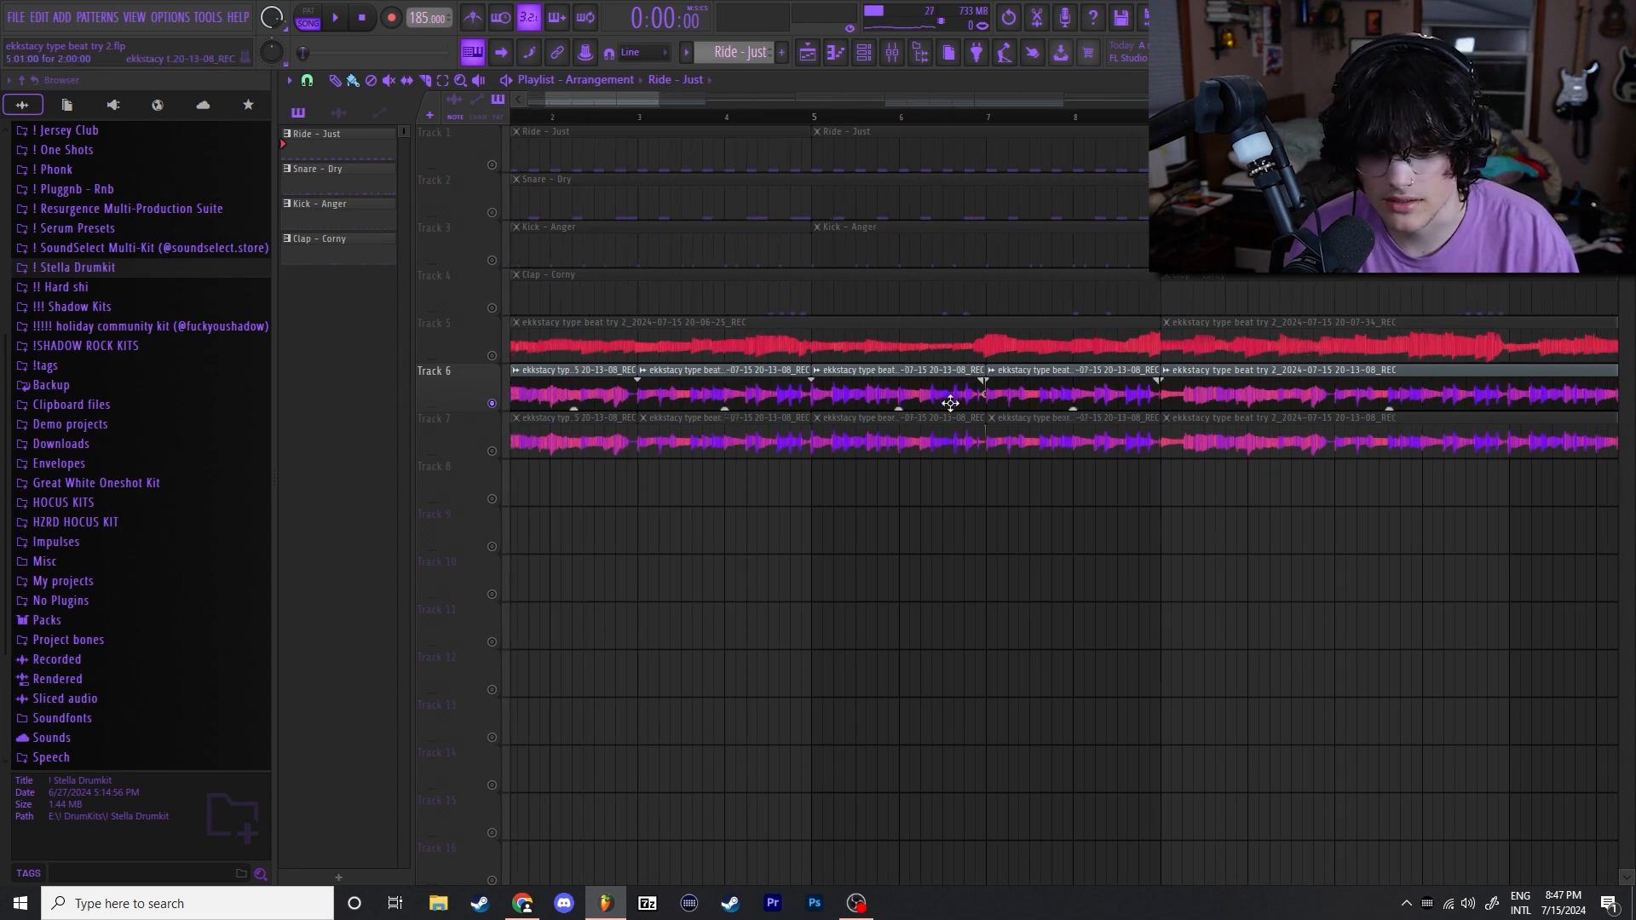
pyautogui.scroll(-5, 972, 375)
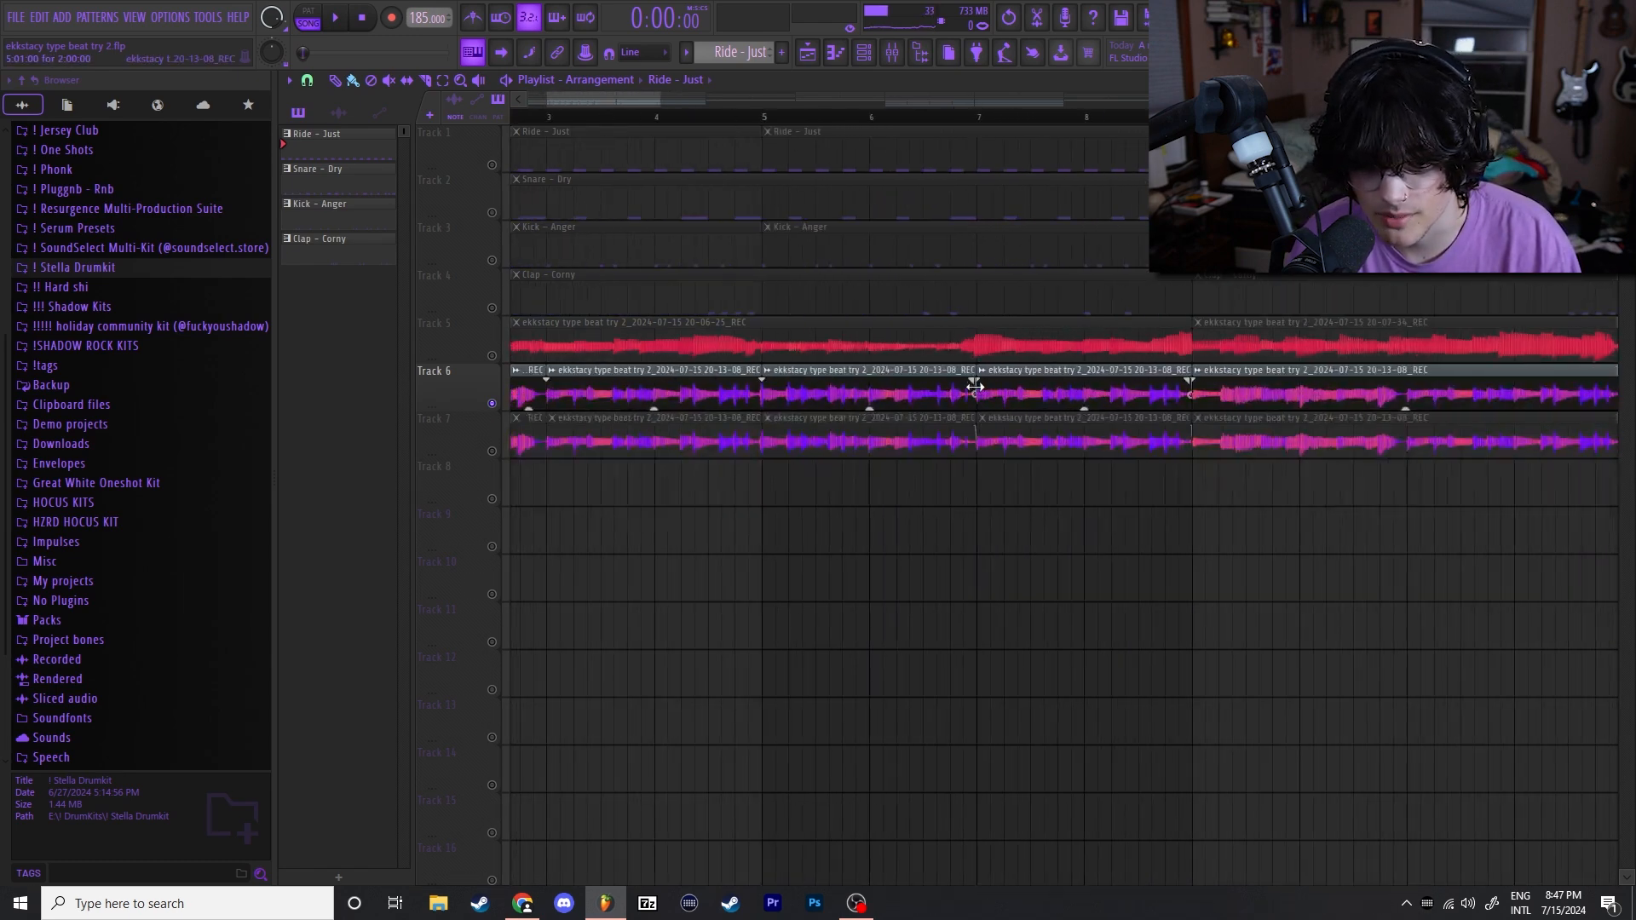
pyautogui.click(1083, 117)
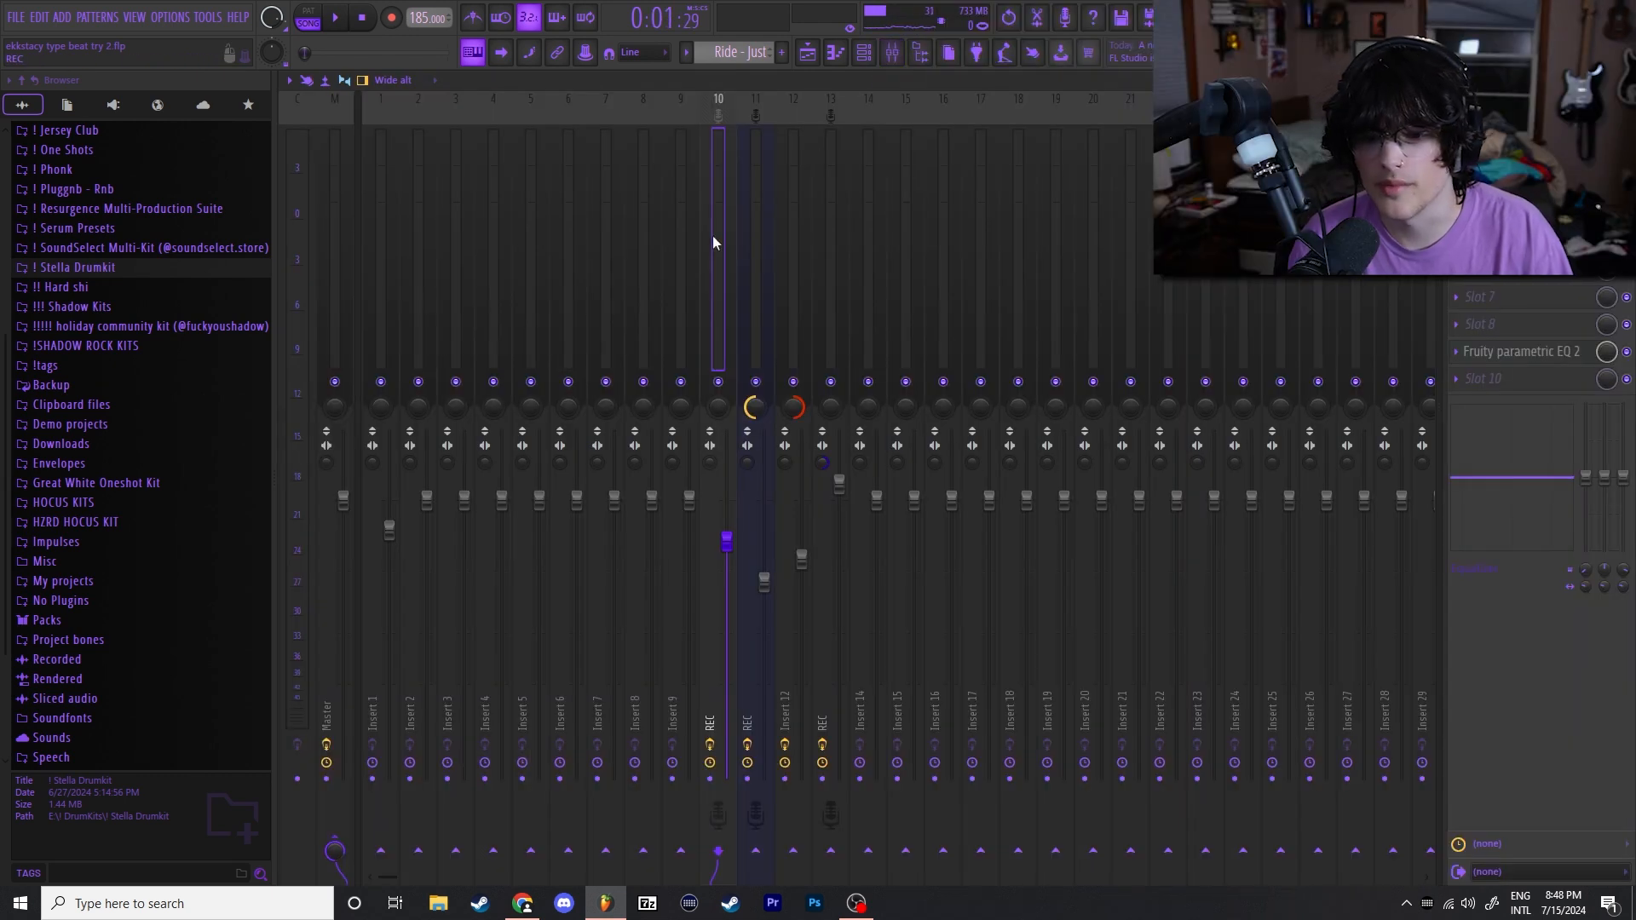
# Select mixer track 11, then return to the playlist and solo Track 6 followed by Track 7.
pyautogui.click(749, 247)
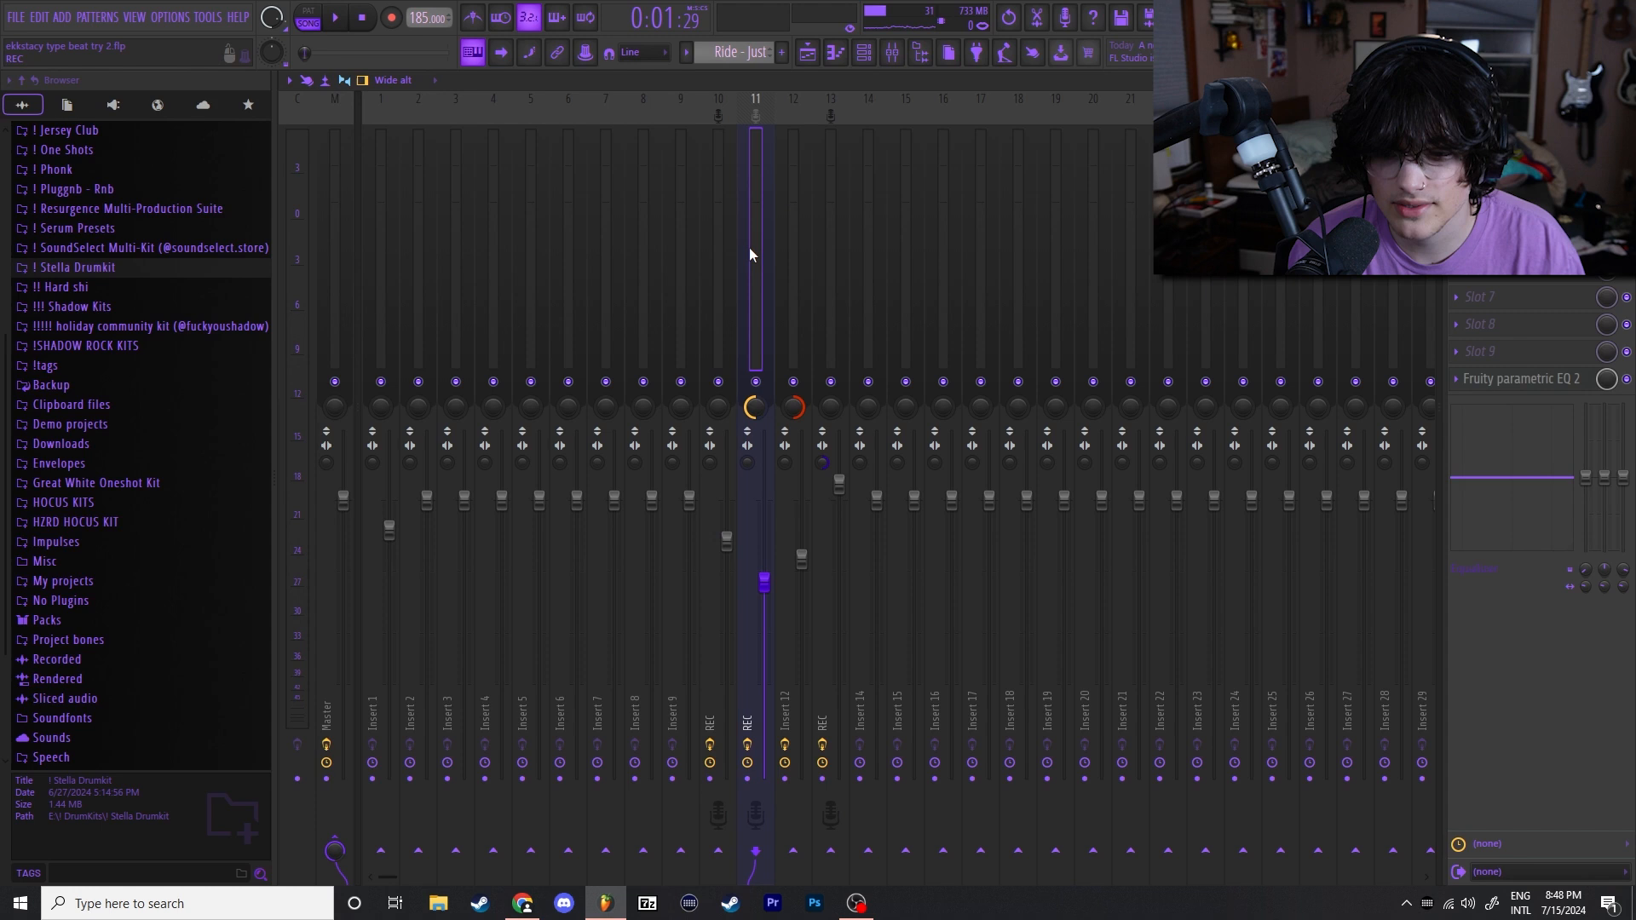
pyautogui.click(808, 52)
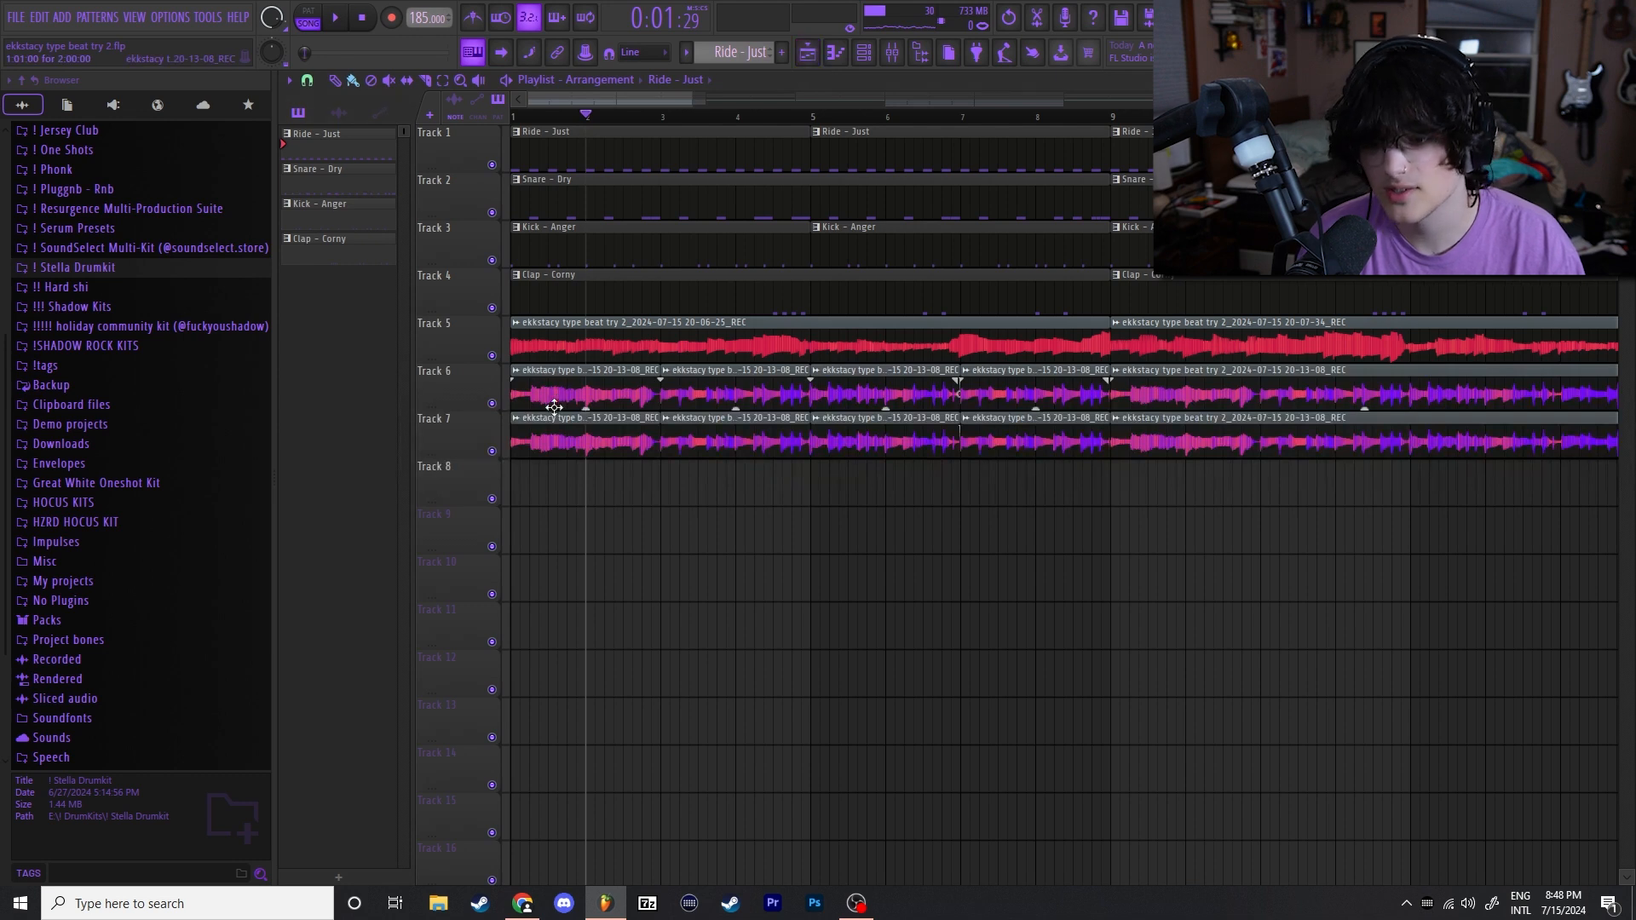
pyautogui.rightClick(493, 404)
pyautogui.rightClick(493, 452)
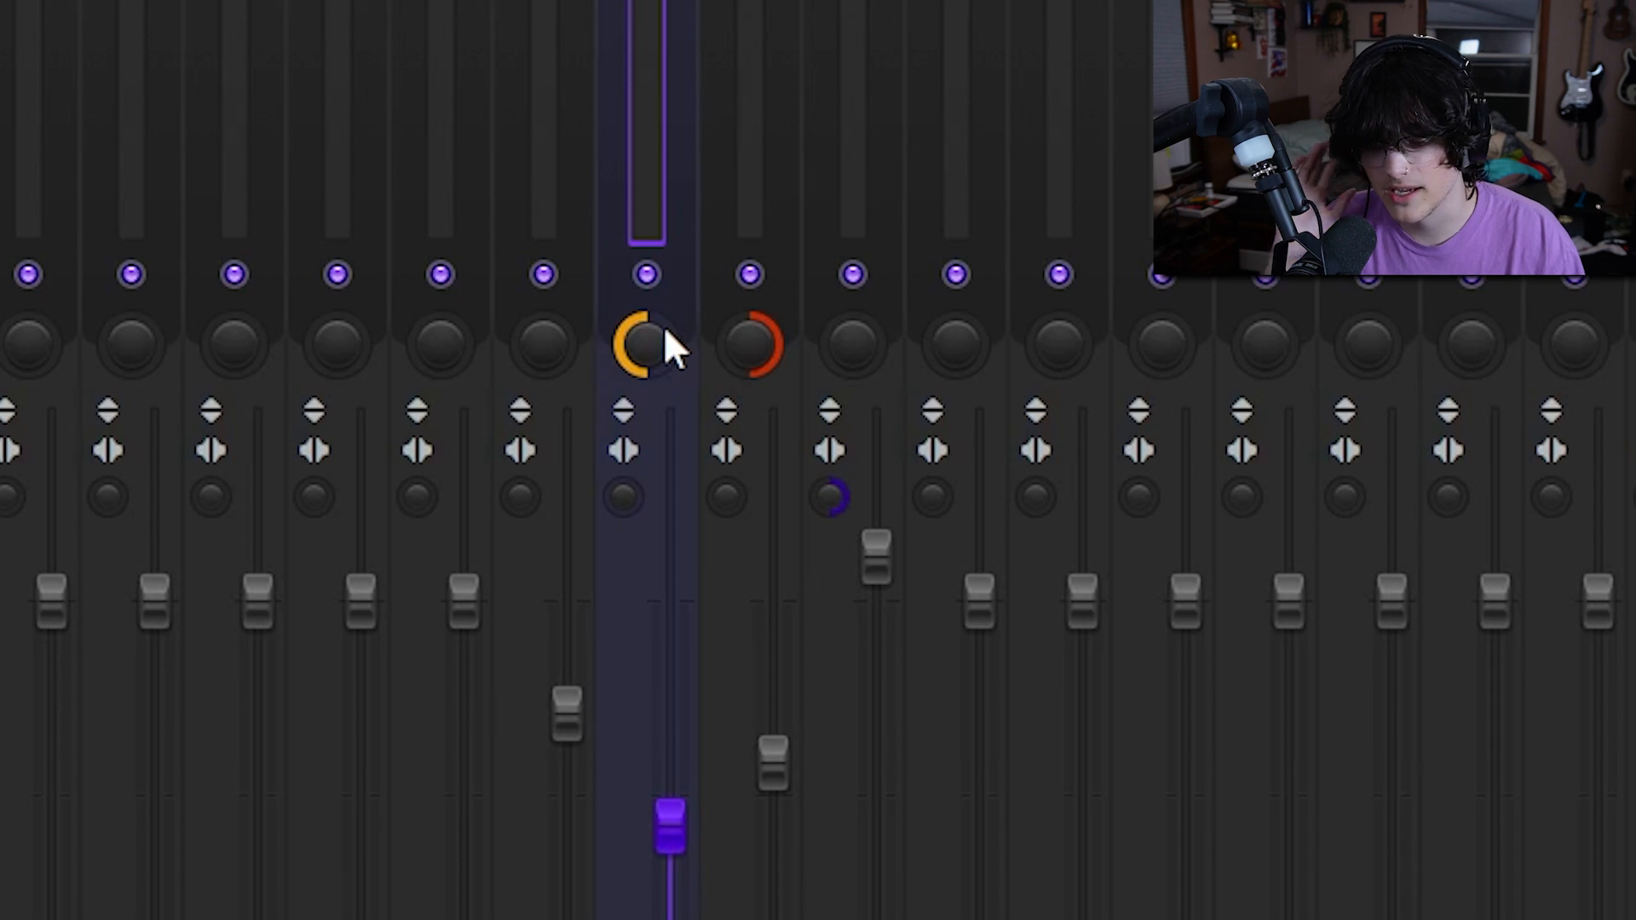
# Compare mixer tracks 12 and 11, then review the Guitar Rig 7 Chimey Rock preset on track 11 and close it.
pyautogui.click(745, 124)
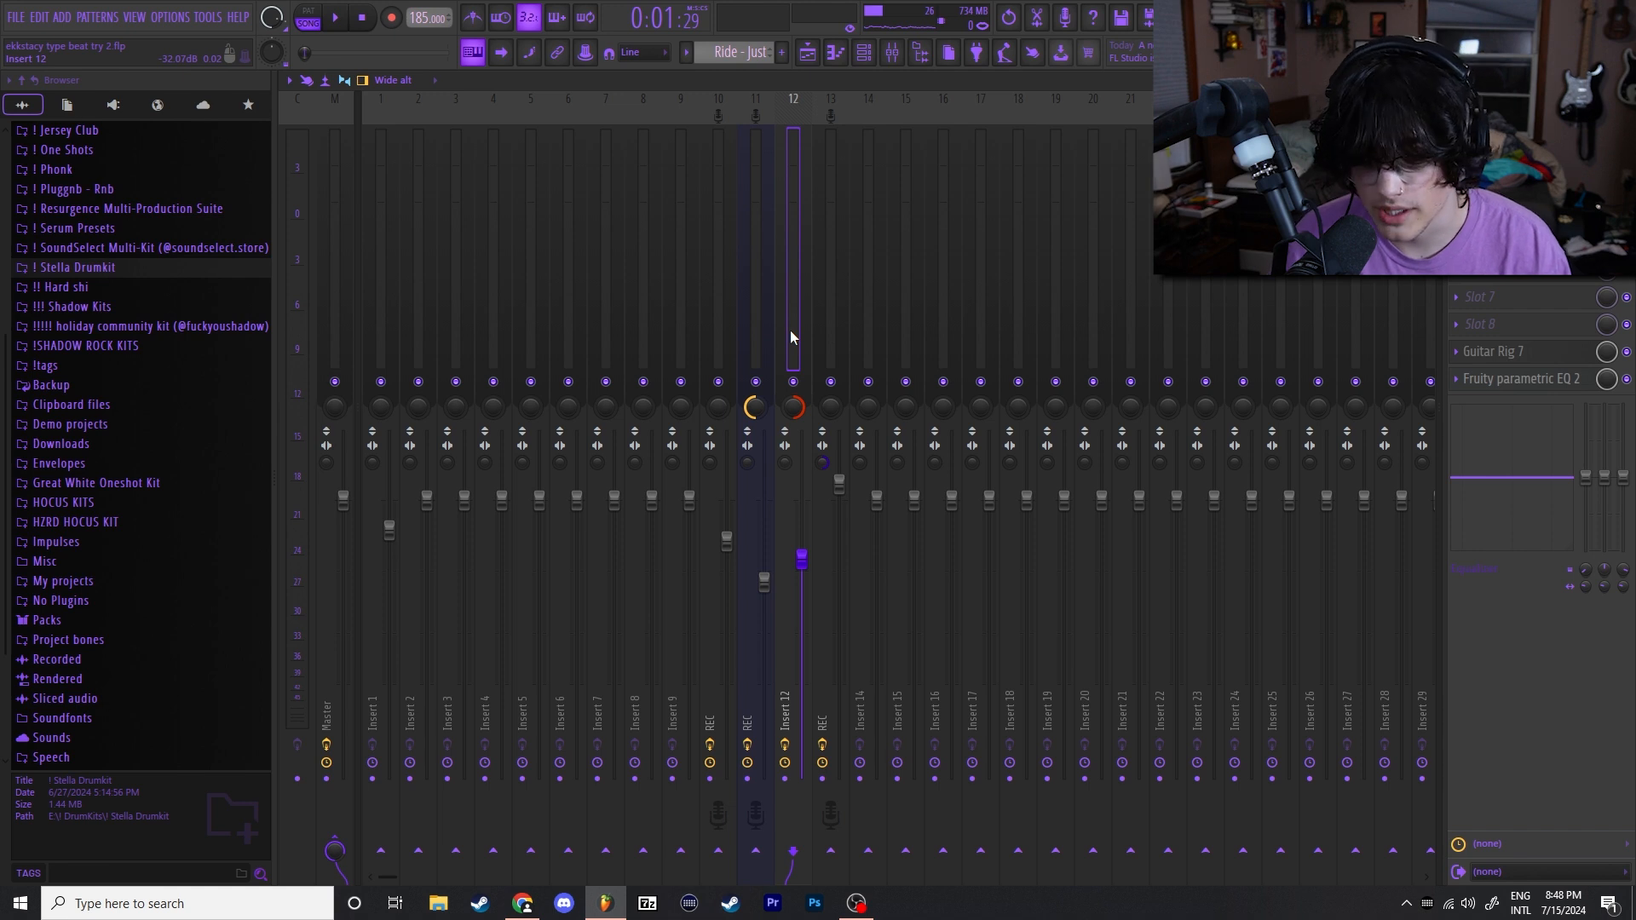
pyautogui.click(761, 177)
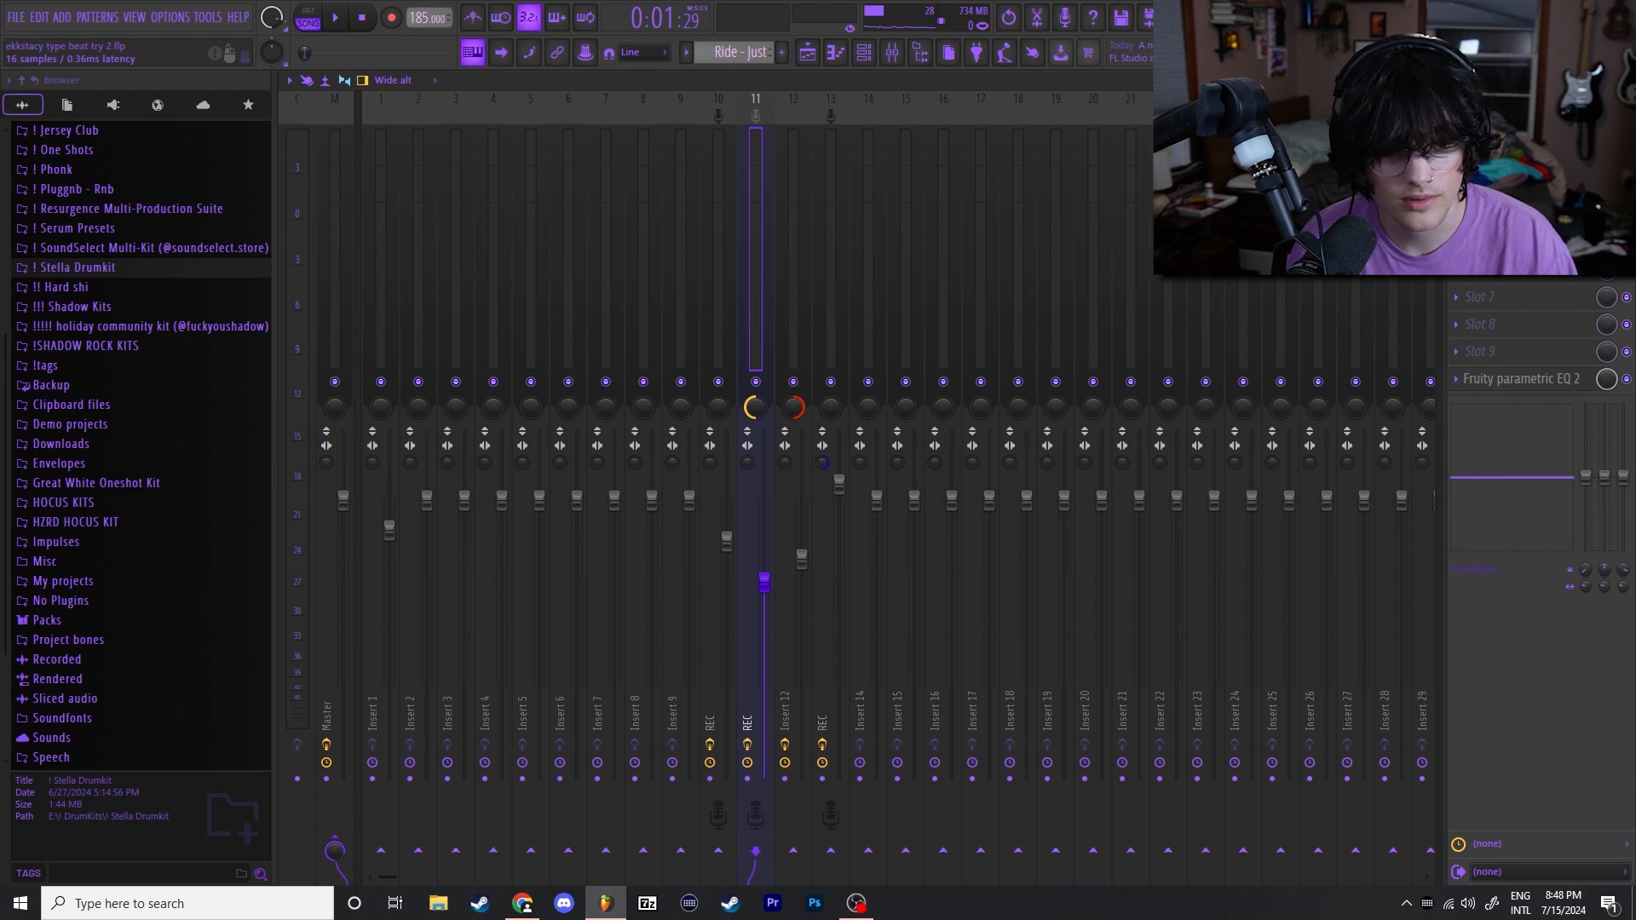
pyautogui.click(1500, 134)
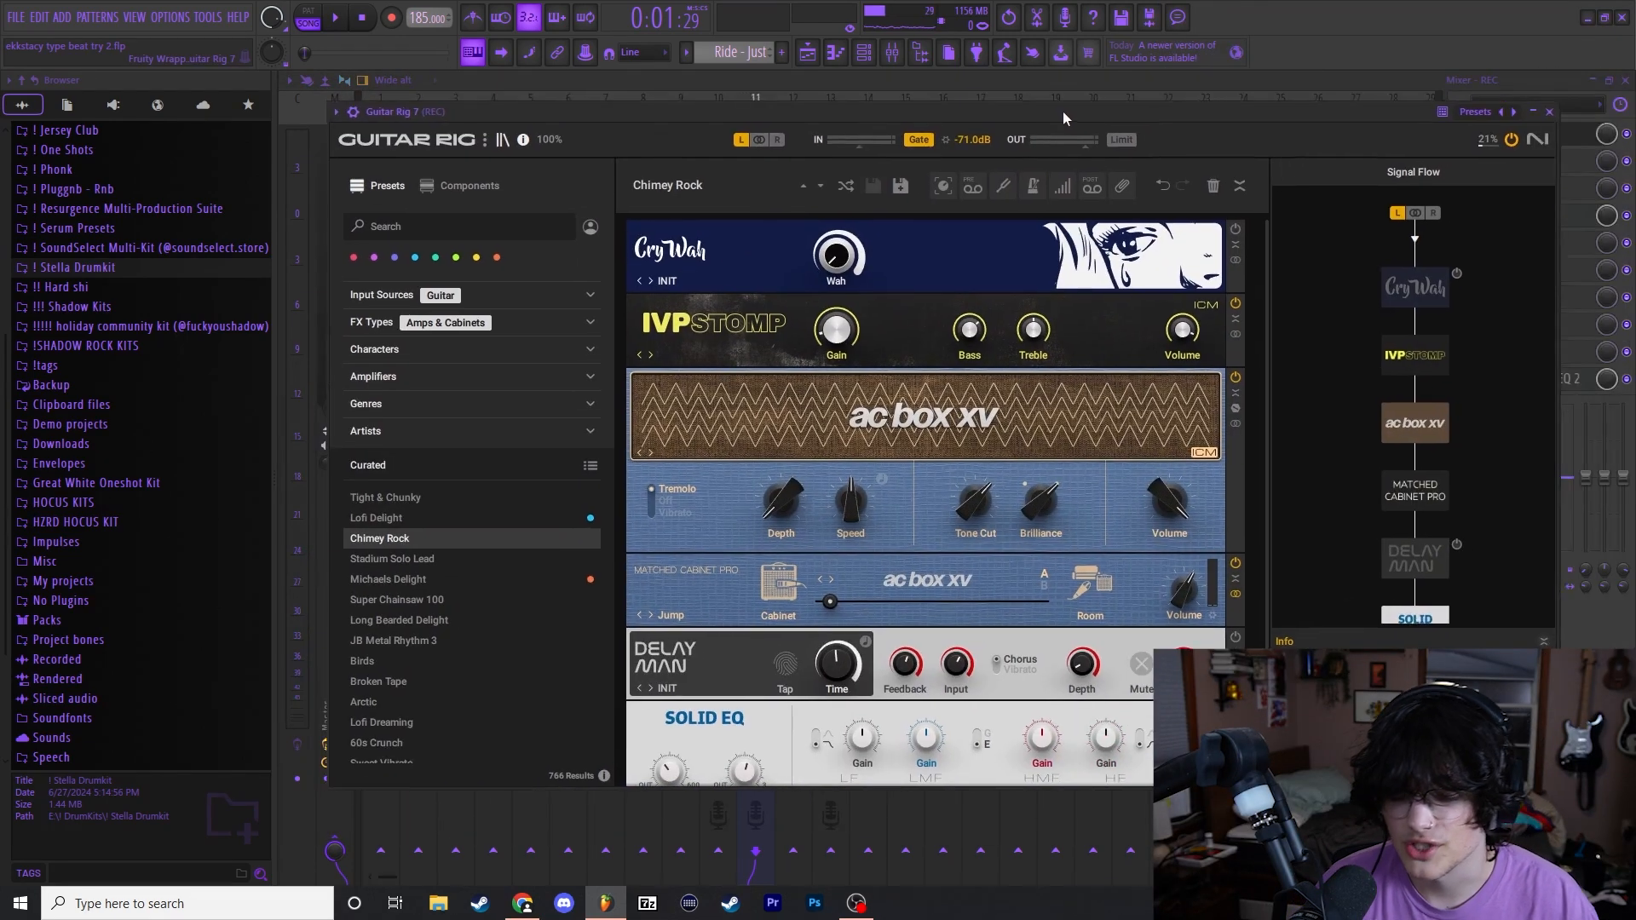
pyautogui.moveTo(1064, 112); pyautogui.dragTo(1041, 124)
pyautogui.click(1528, 125)
# Review the settings of Fruity Reeverb 2 and Fruity parametric EQ 2 on mixer track 11.
pyautogui.click(1530, 215)
pyautogui.moveTo(680, 224); pyautogui.dragTo(813, 207)
pyautogui.click(938, 208)
pyautogui.click(1522, 378)
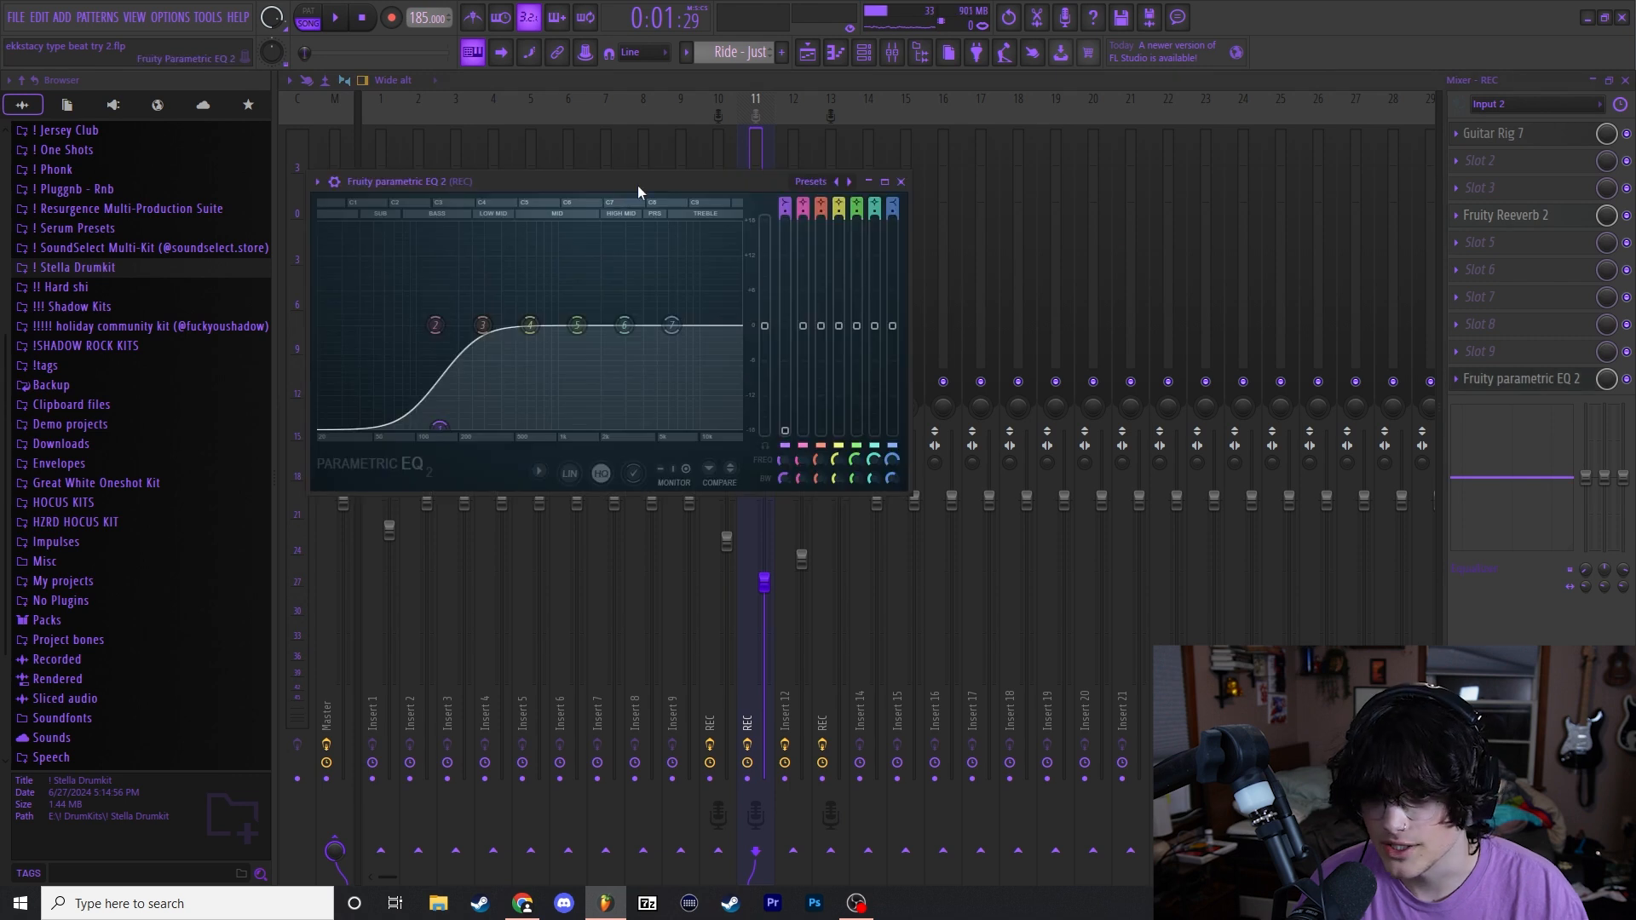
pyautogui.moveTo(637, 185); pyautogui.dragTo(711, 196)
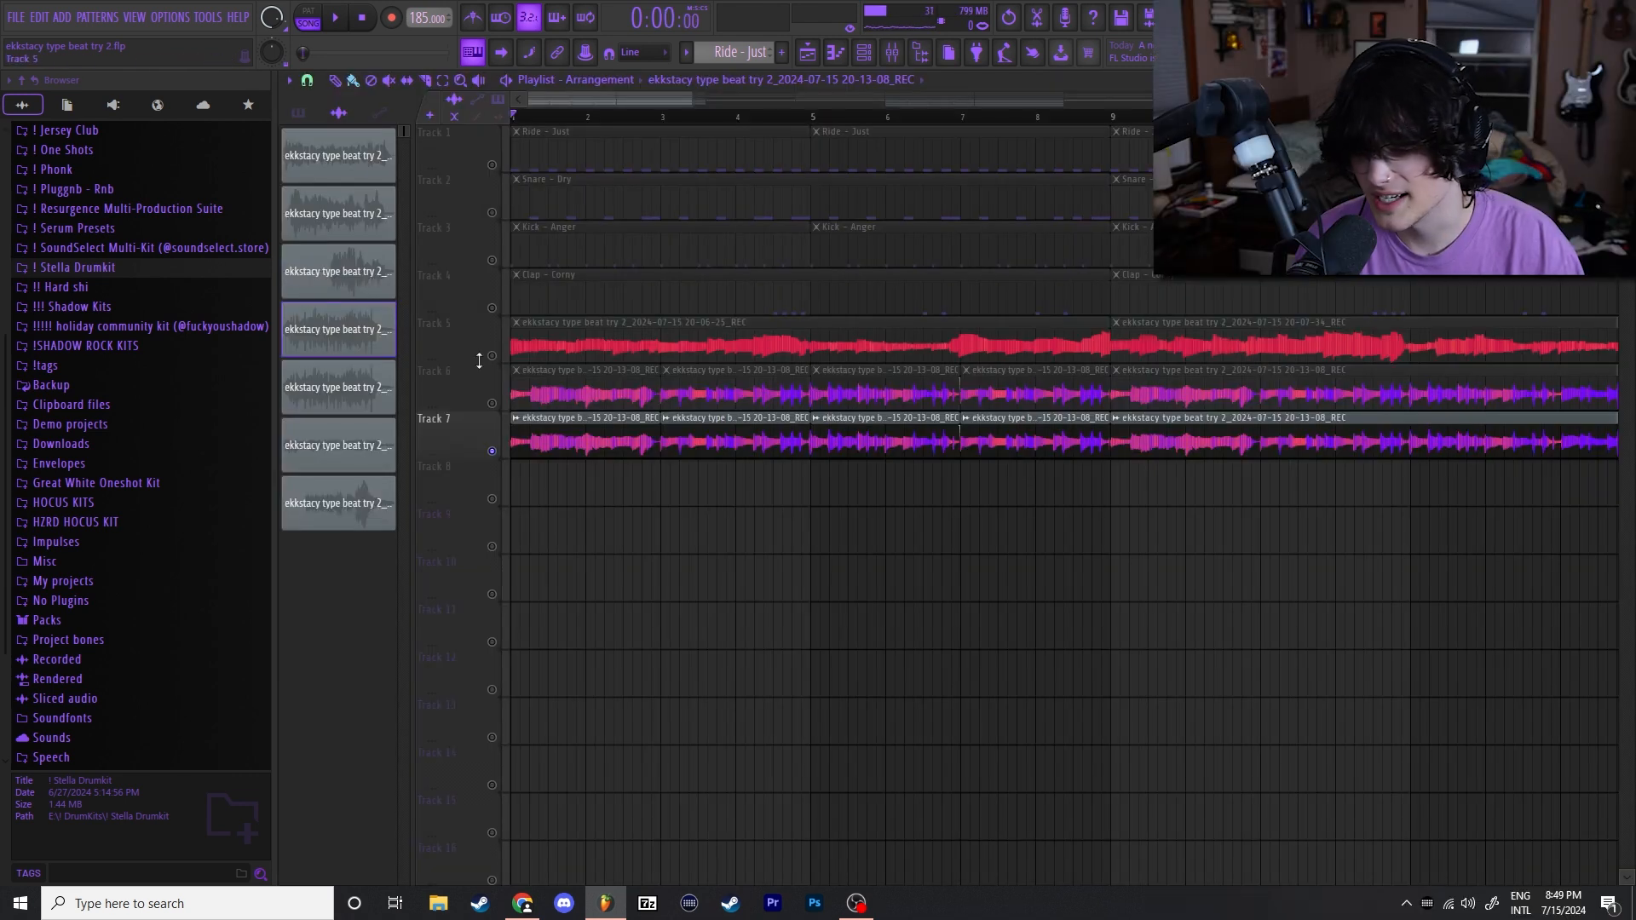
# Play the soloed Track 7 guitar layer and review Fruity Reeverb 2 on mixer insert 12.
pyautogui.press('space')
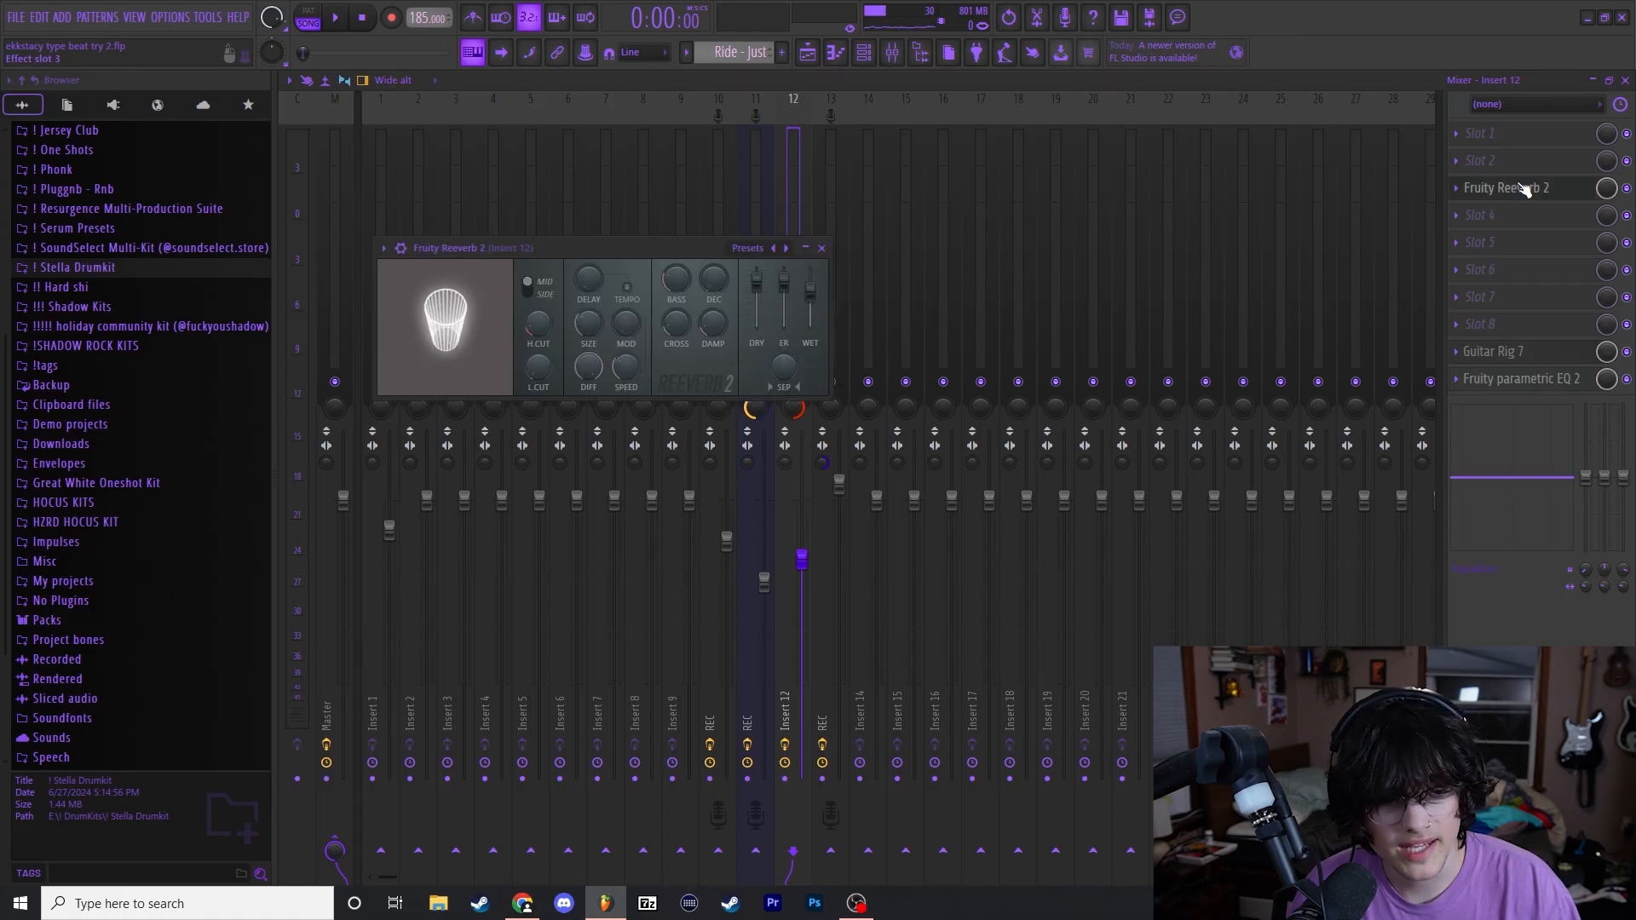
pyautogui.moveTo(671, 248); pyautogui.dragTo(708, 248)
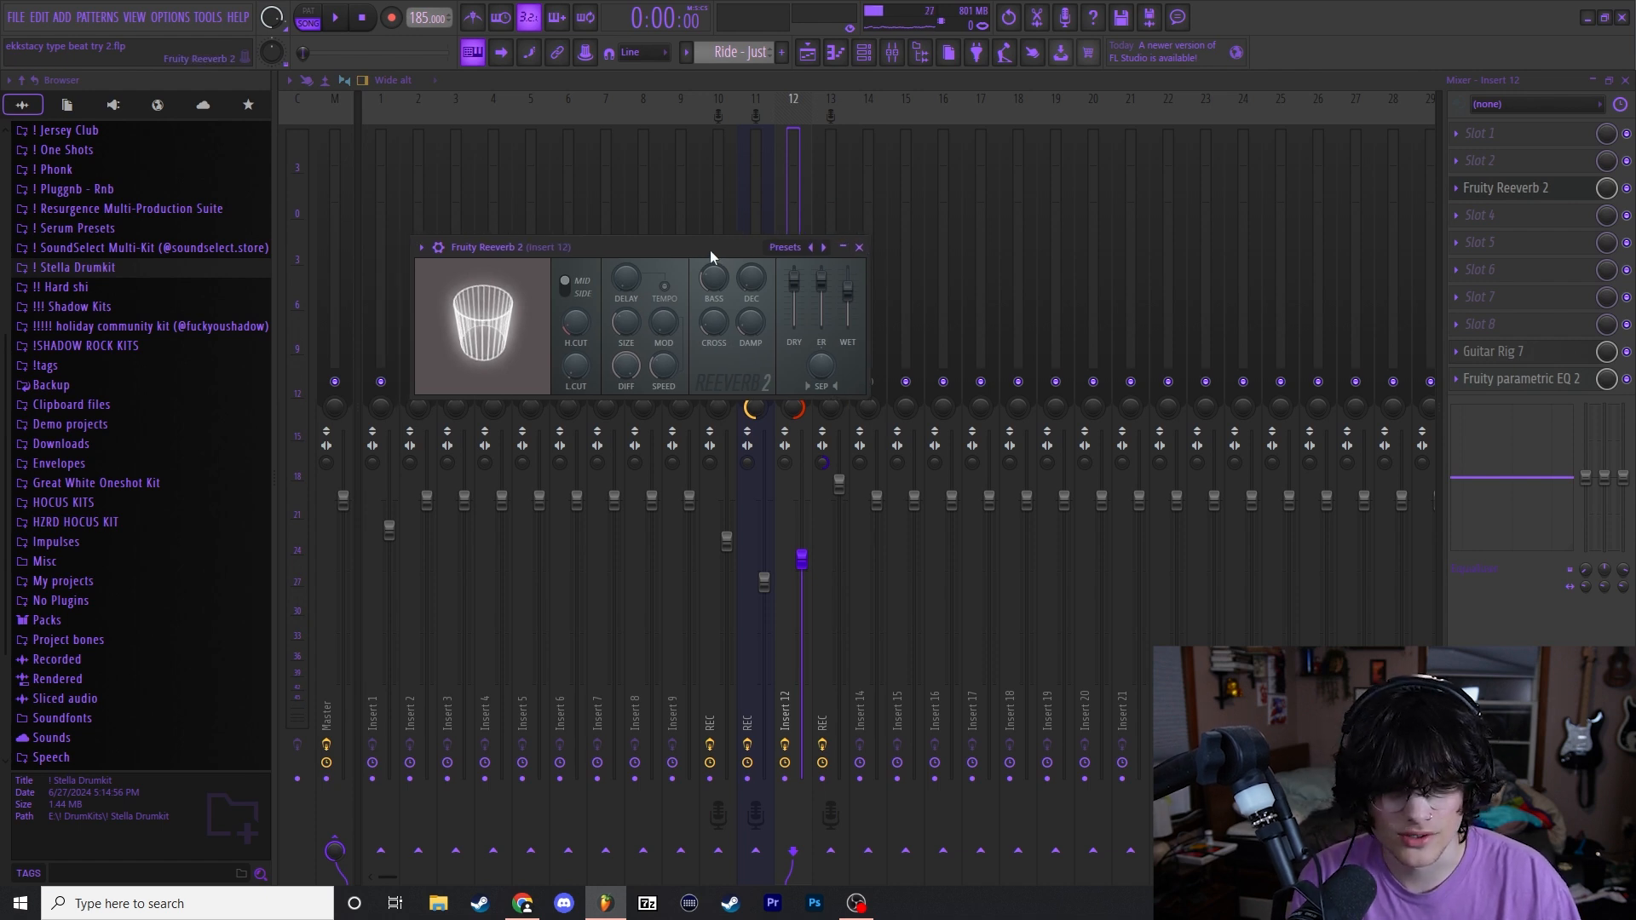
pyautogui.click(859, 247)
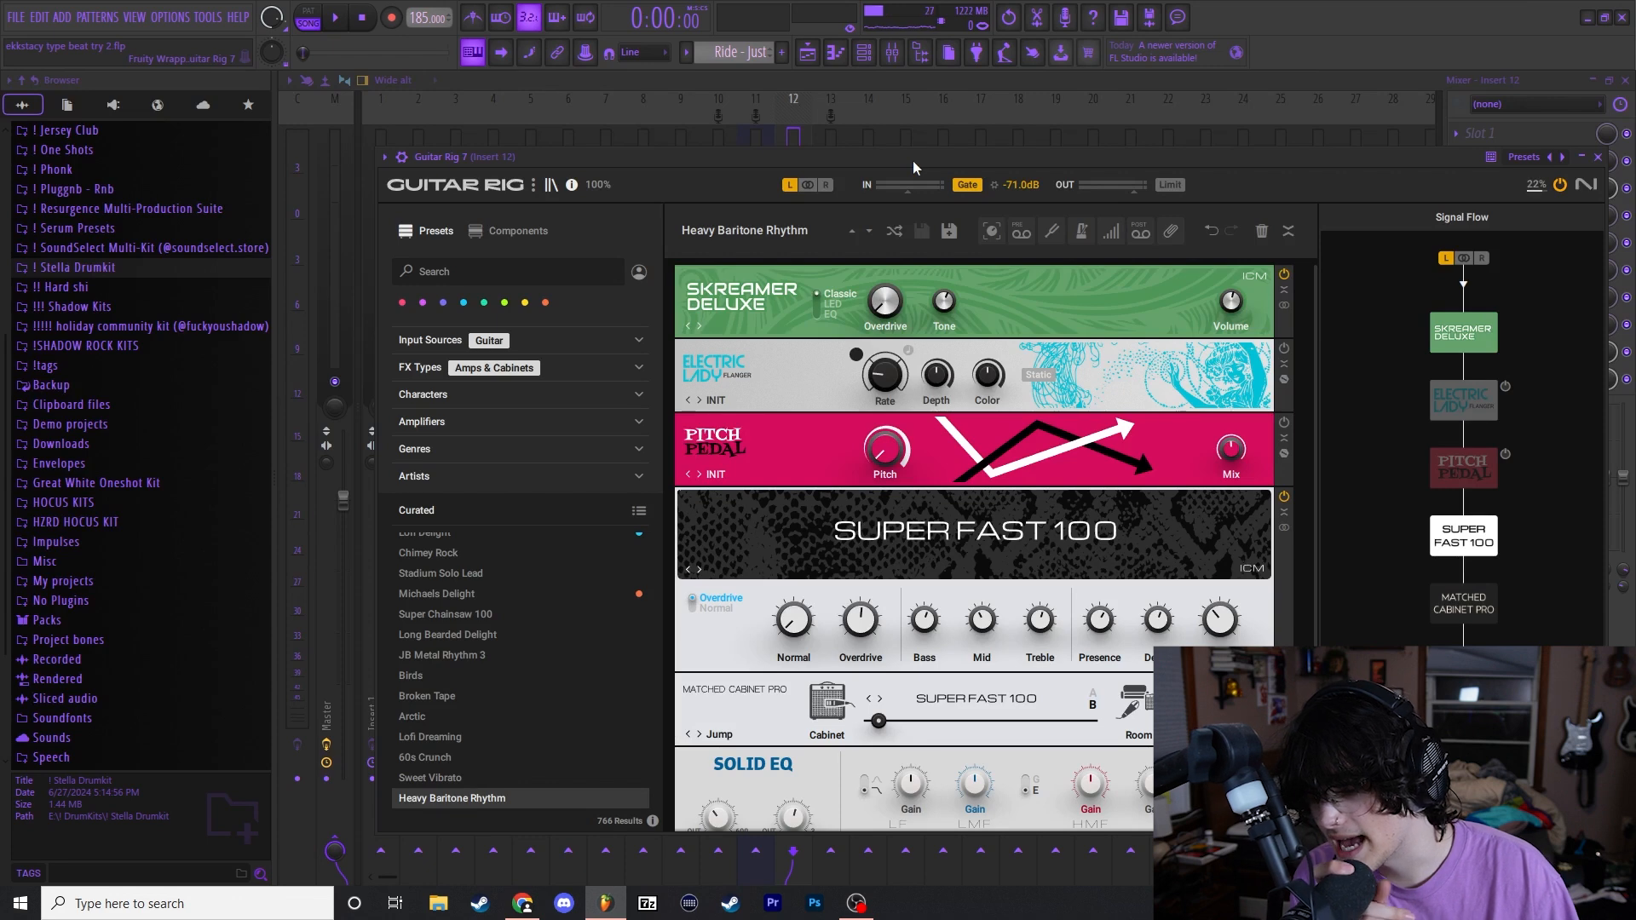
# Review the Guitar Rig 7 Heavy Baritone Rhythm preset and the Fruity parametric EQ 2 curve on mixer insert 12.
pyautogui.moveTo(913, 160); pyautogui.dragTo(849, 175)
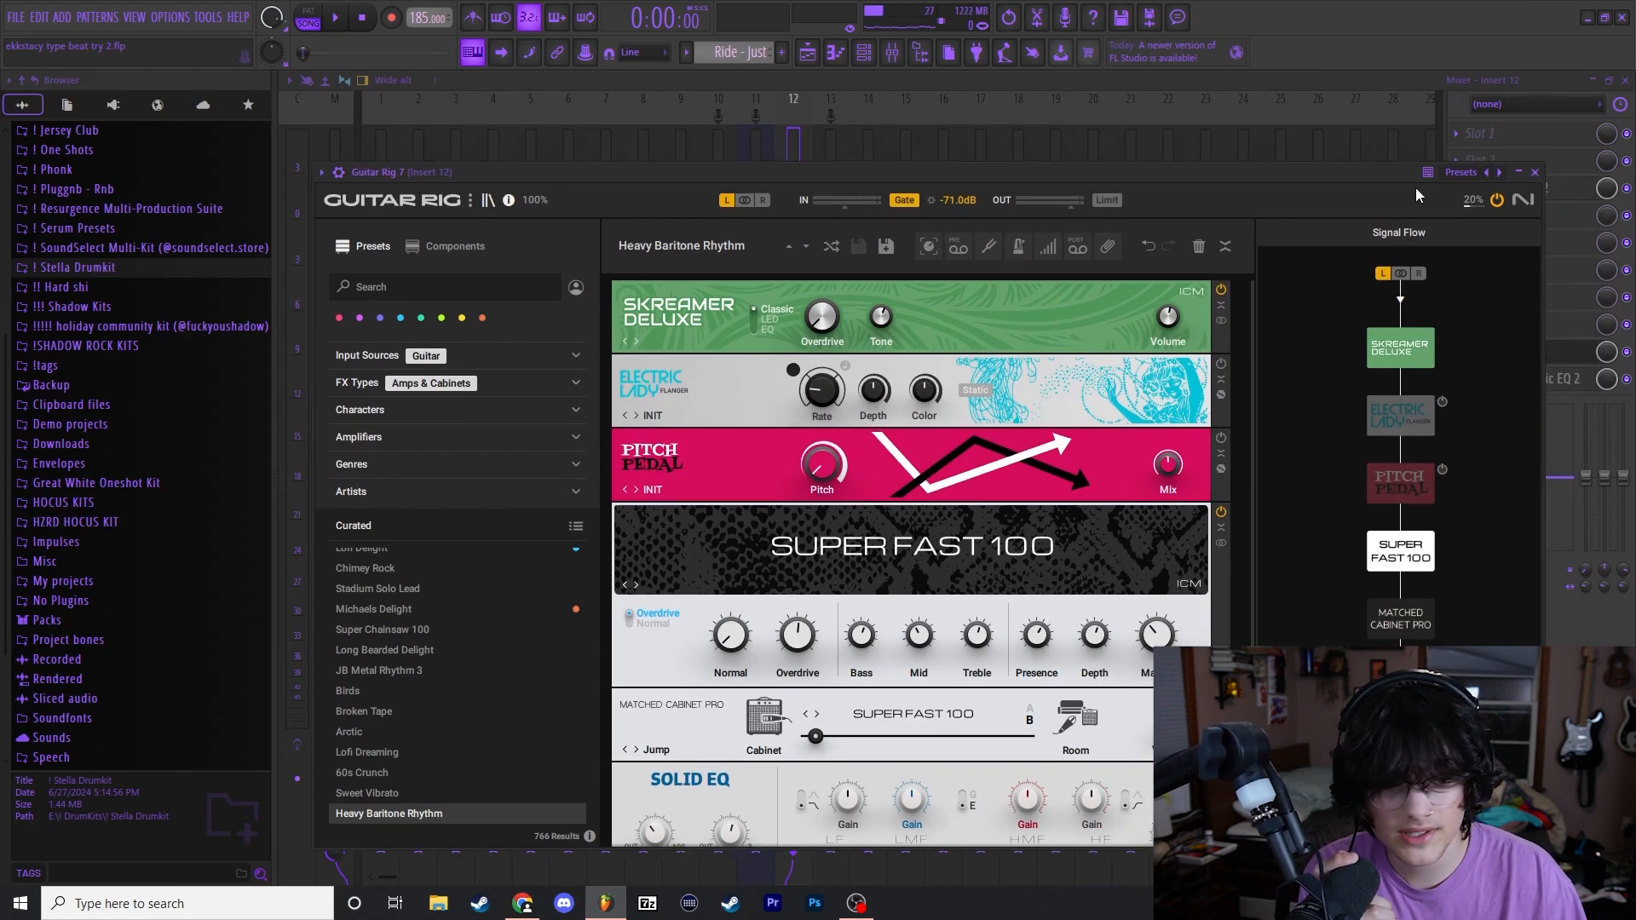
pyautogui.click(1537, 173)
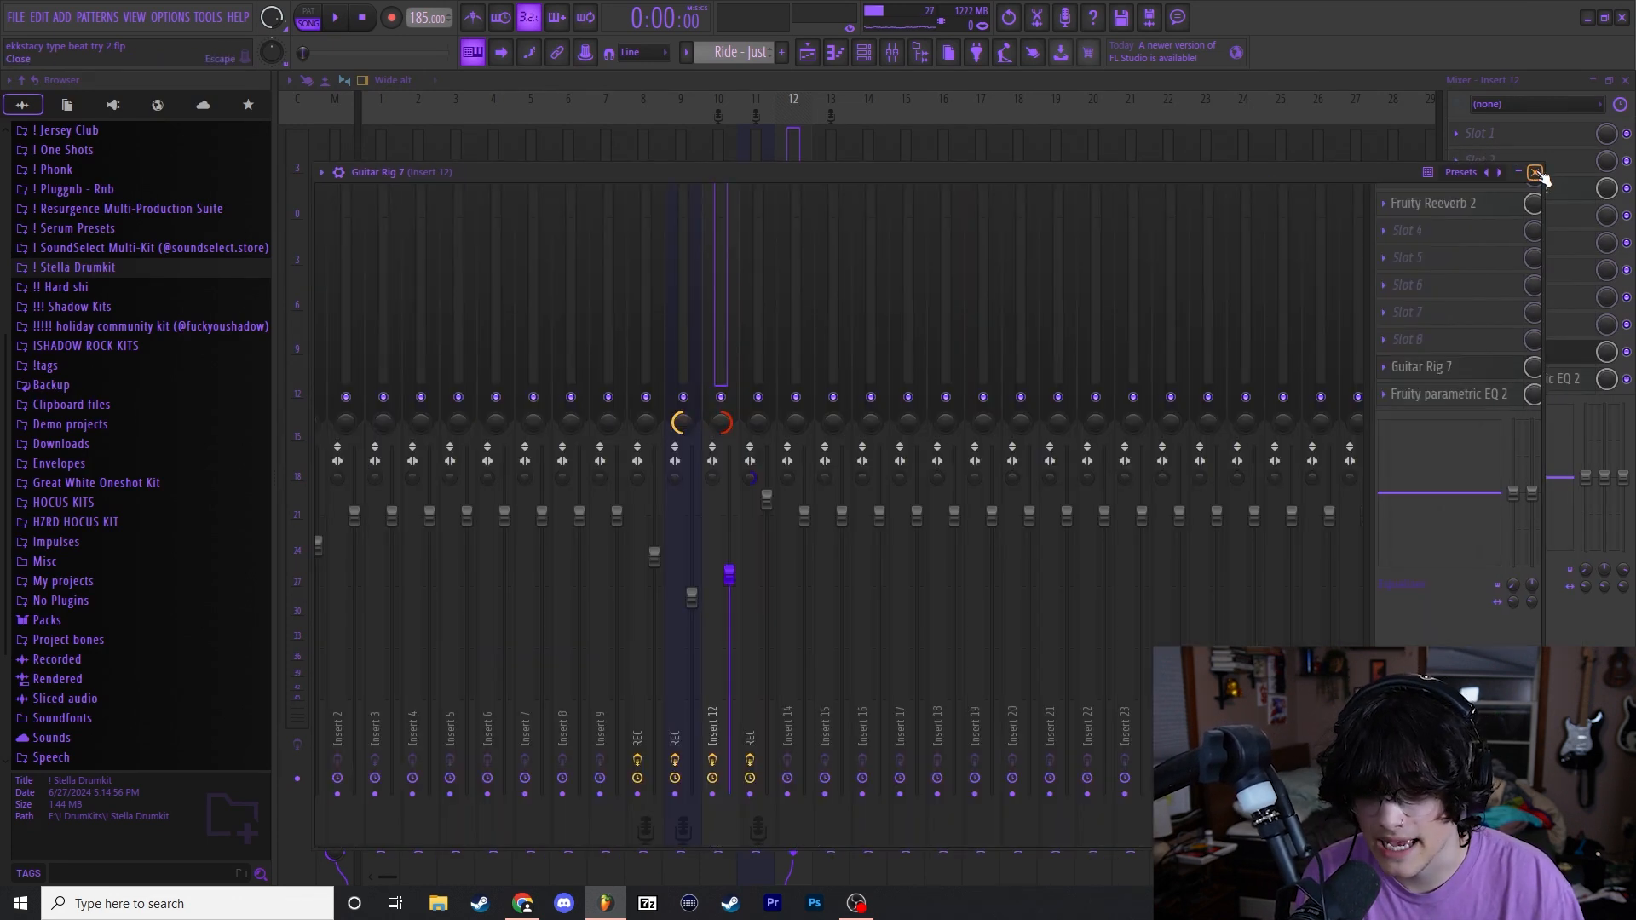
pyautogui.click(1544, 385)
pyautogui.moveTo(725, 201); pyautogui.dragTo(919, 160)
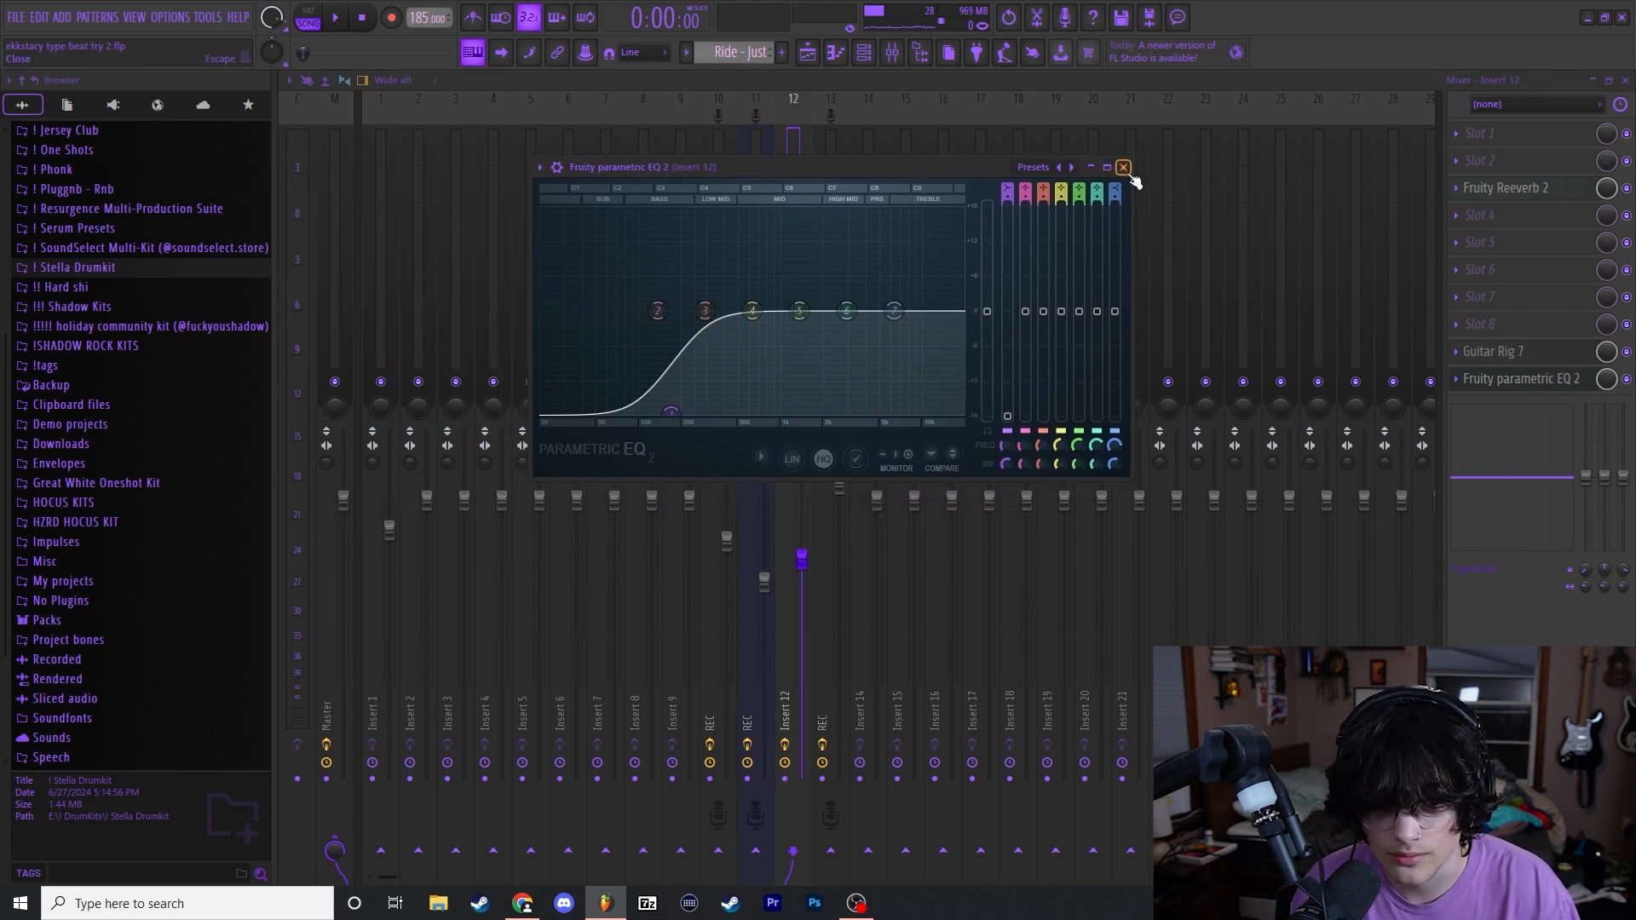
# Return to the playlist, solo Track 8 and play its recording from bar 33.
pyautogui.click(808, 52)
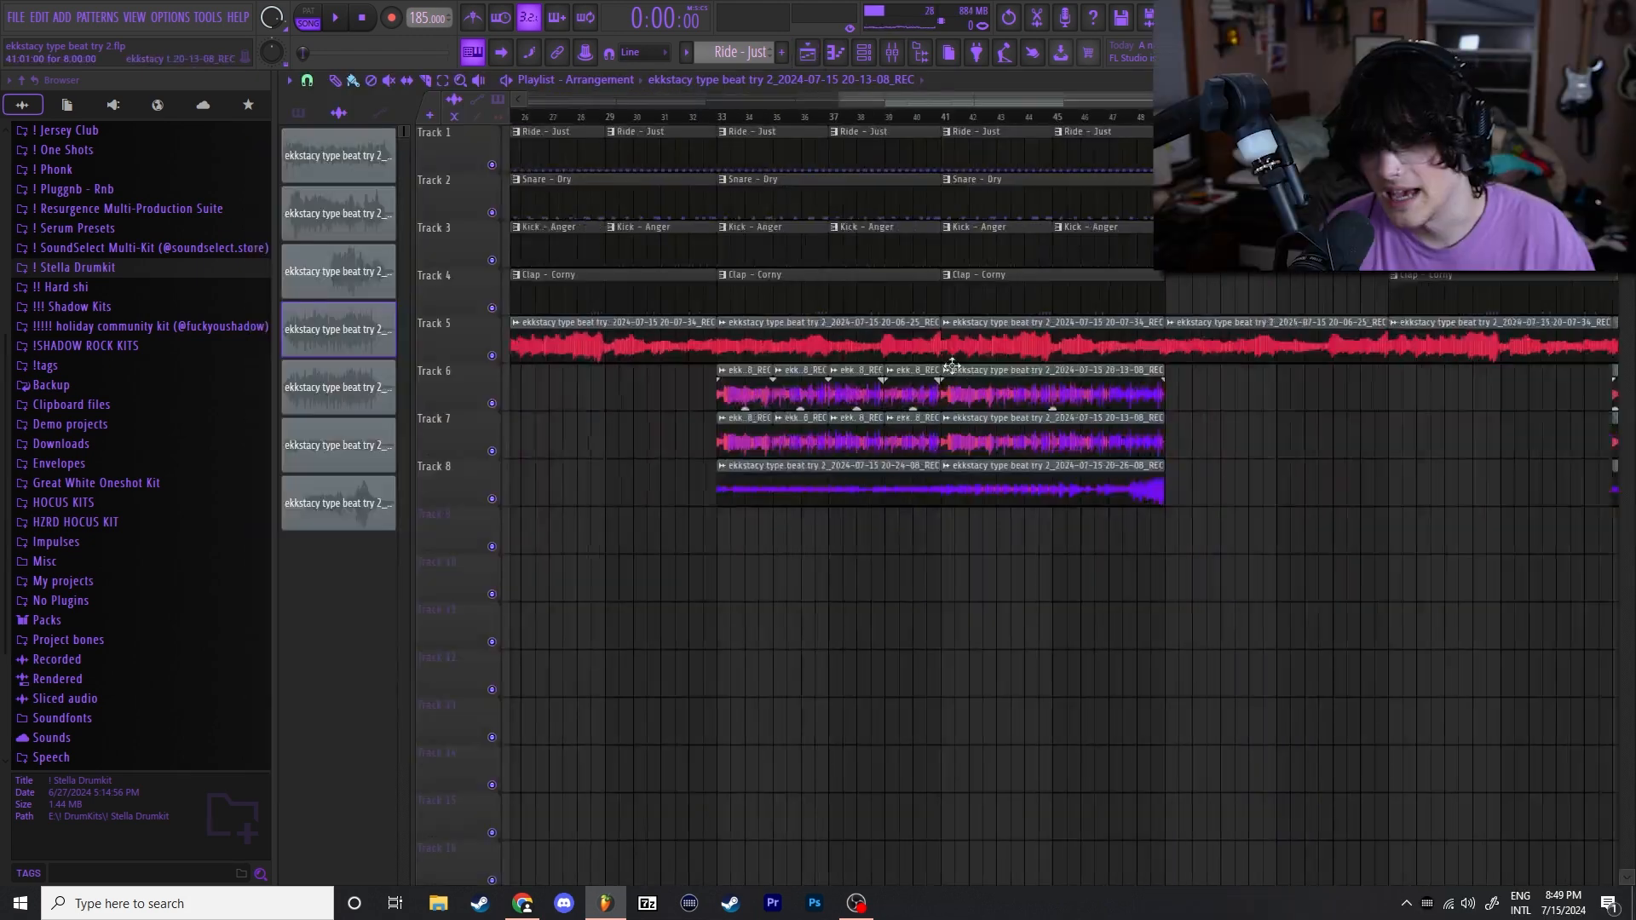
pyautogui.scroll(1, 953, 366)
pyautogui.click(657, 118)
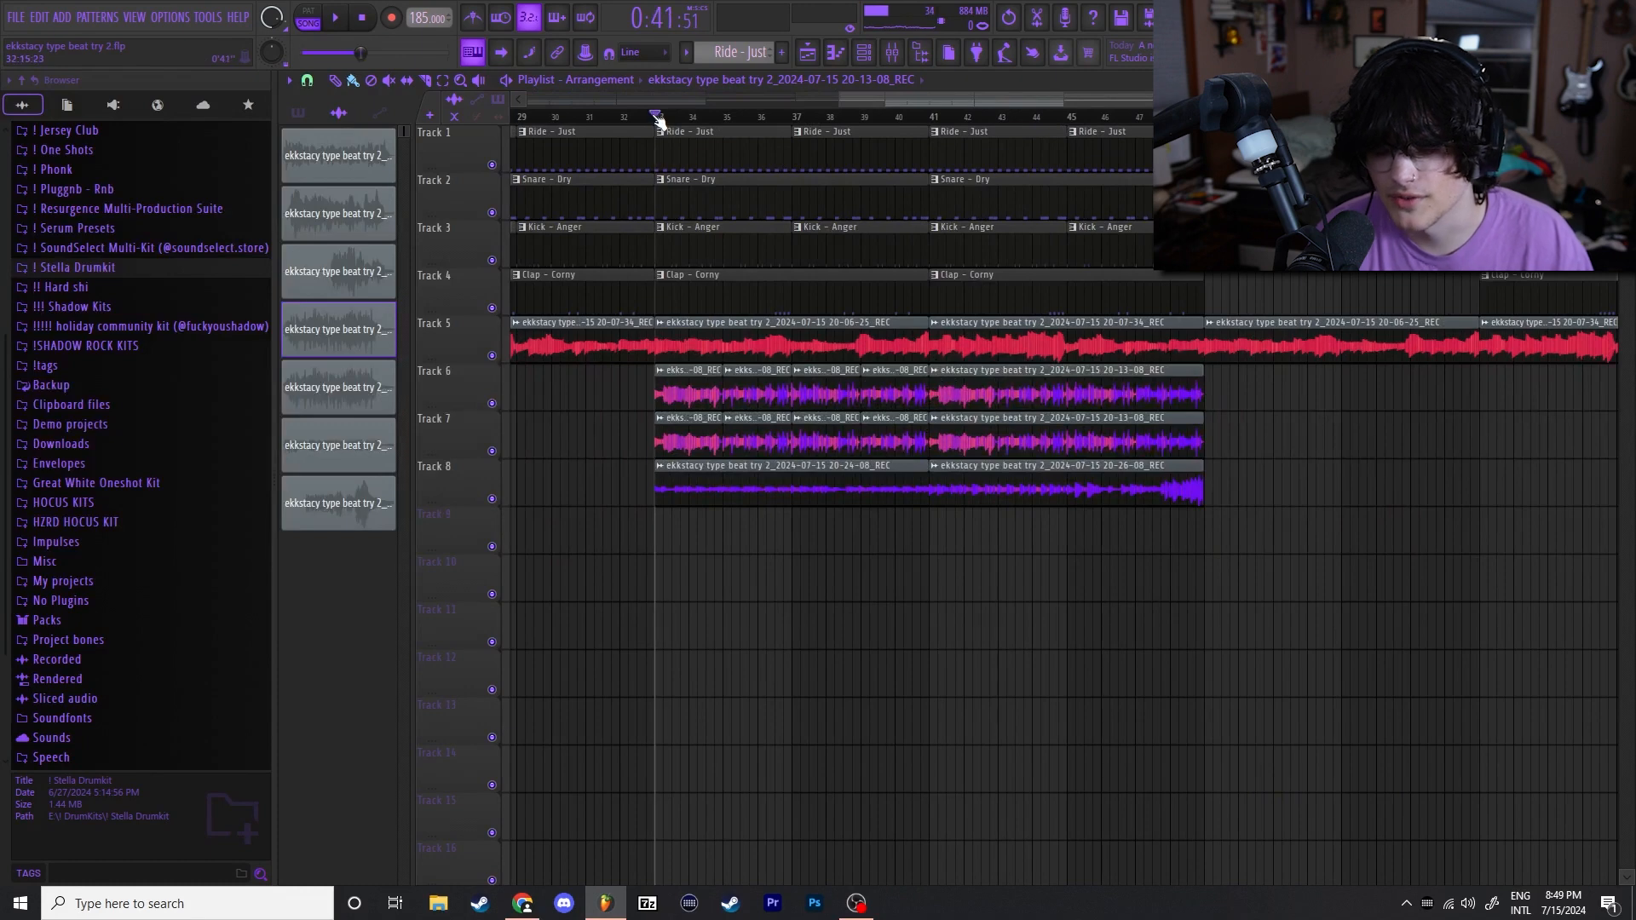
pyautogui.rightClick(492, 500)
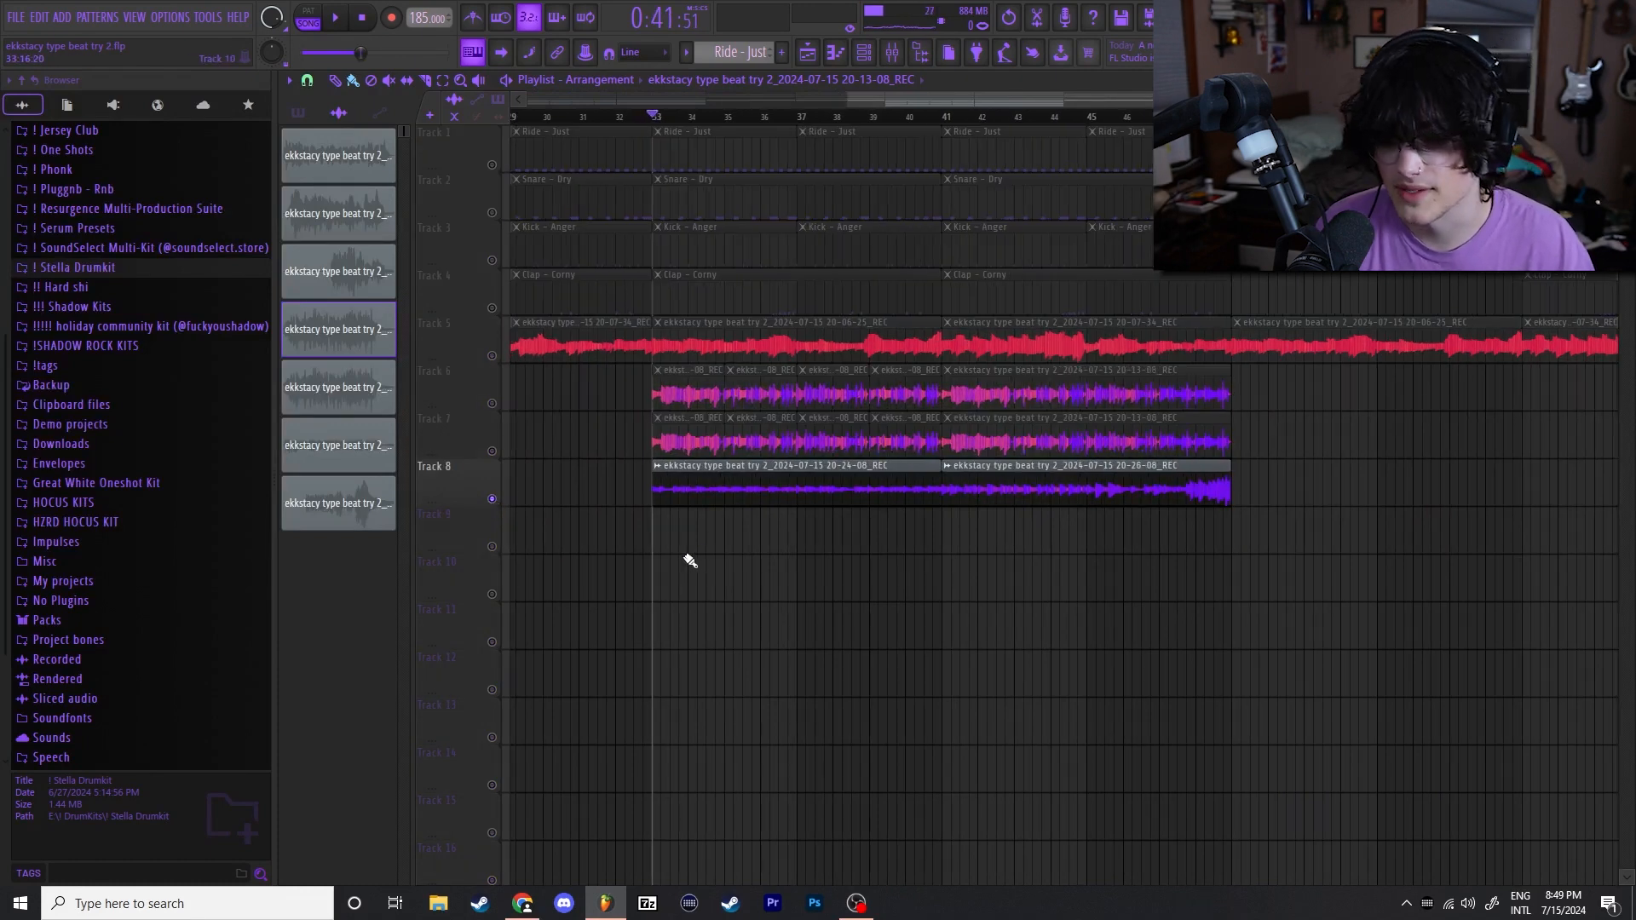
pyautogui.scroll(3, 685, 555)
pyautogui.press('space')
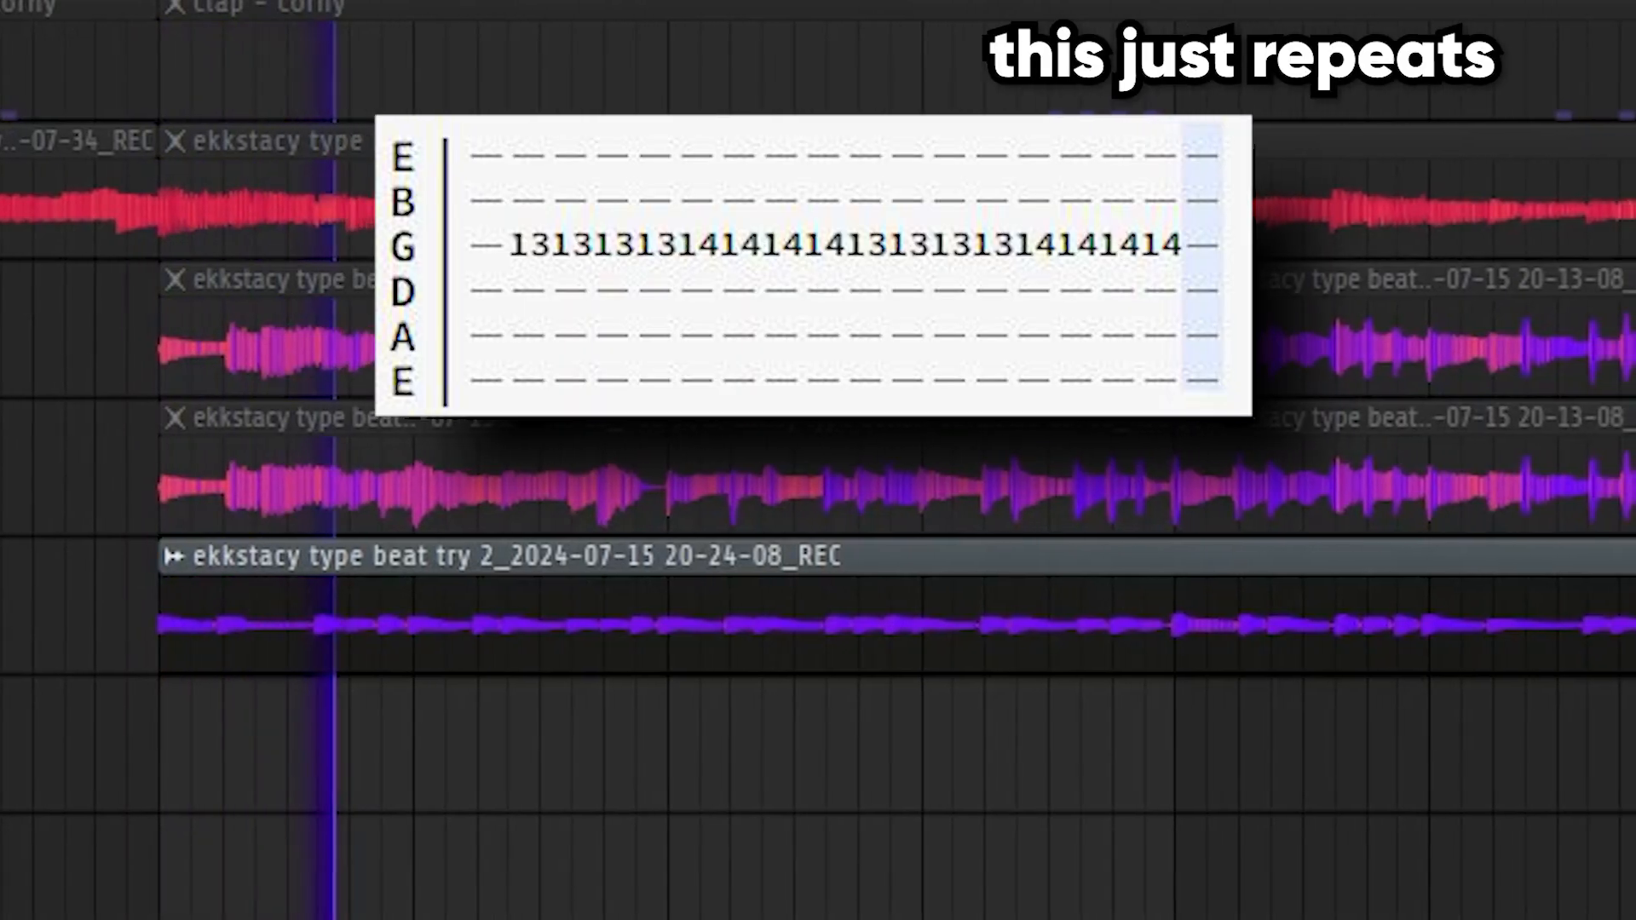
# Select the second clip on Track 8, solo the track and set the playback position to bar 45.
pyautogui.scroll(-3, 545, 341)
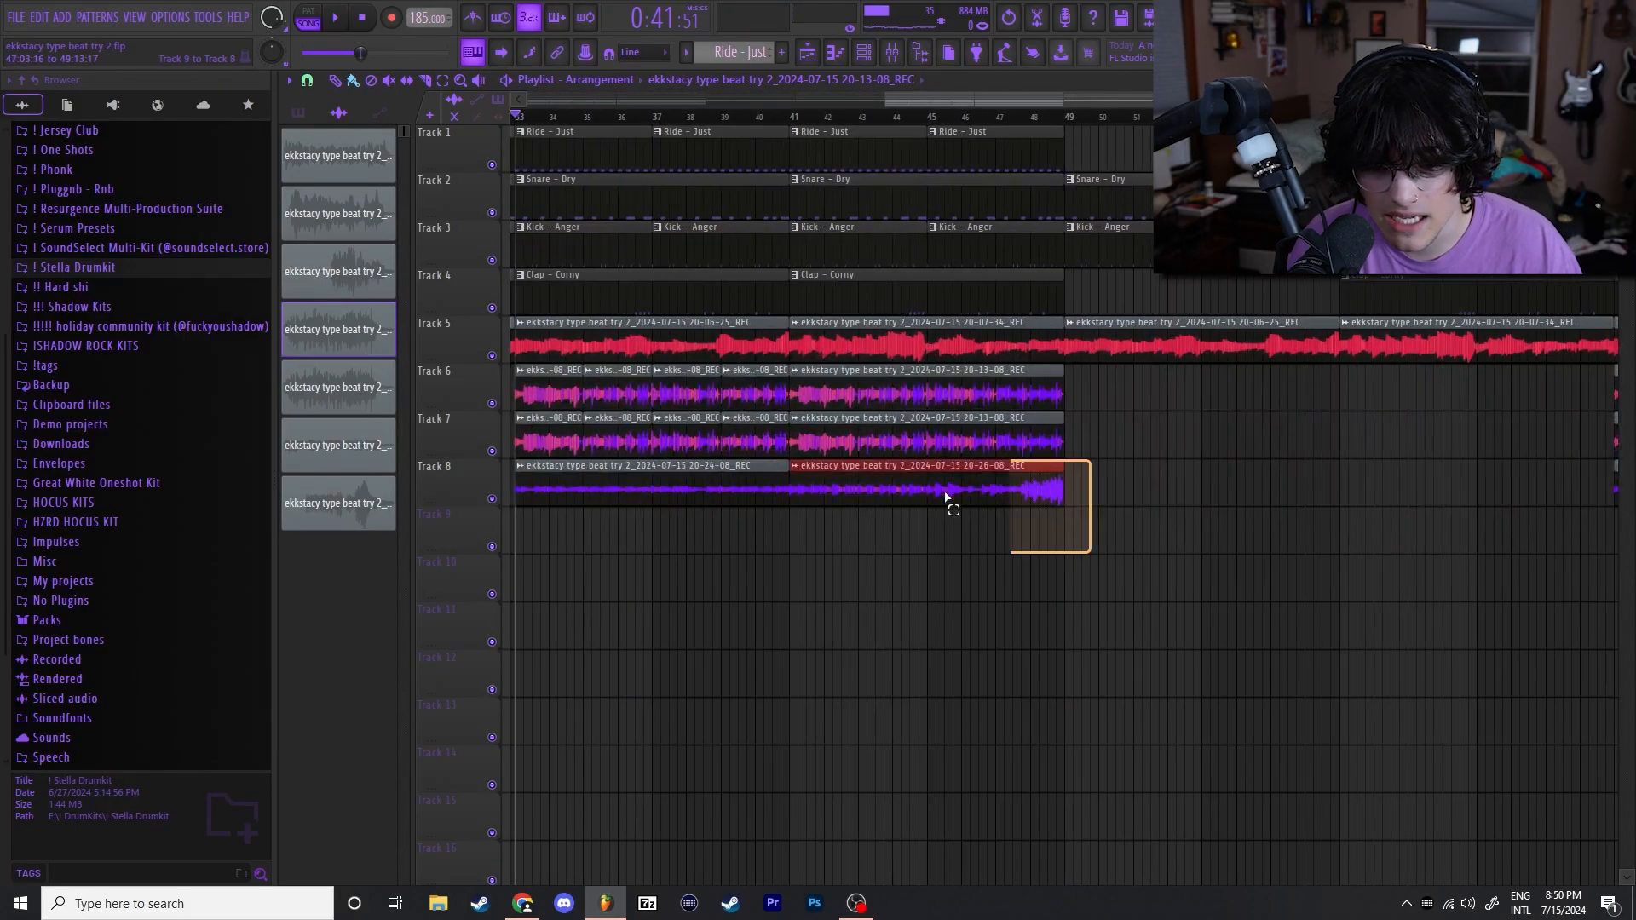
pyautogui.scroll(2, 1036, 570)
pyautogui.moveTo(1182, 539); pyautogui.dragTo(938, 501)
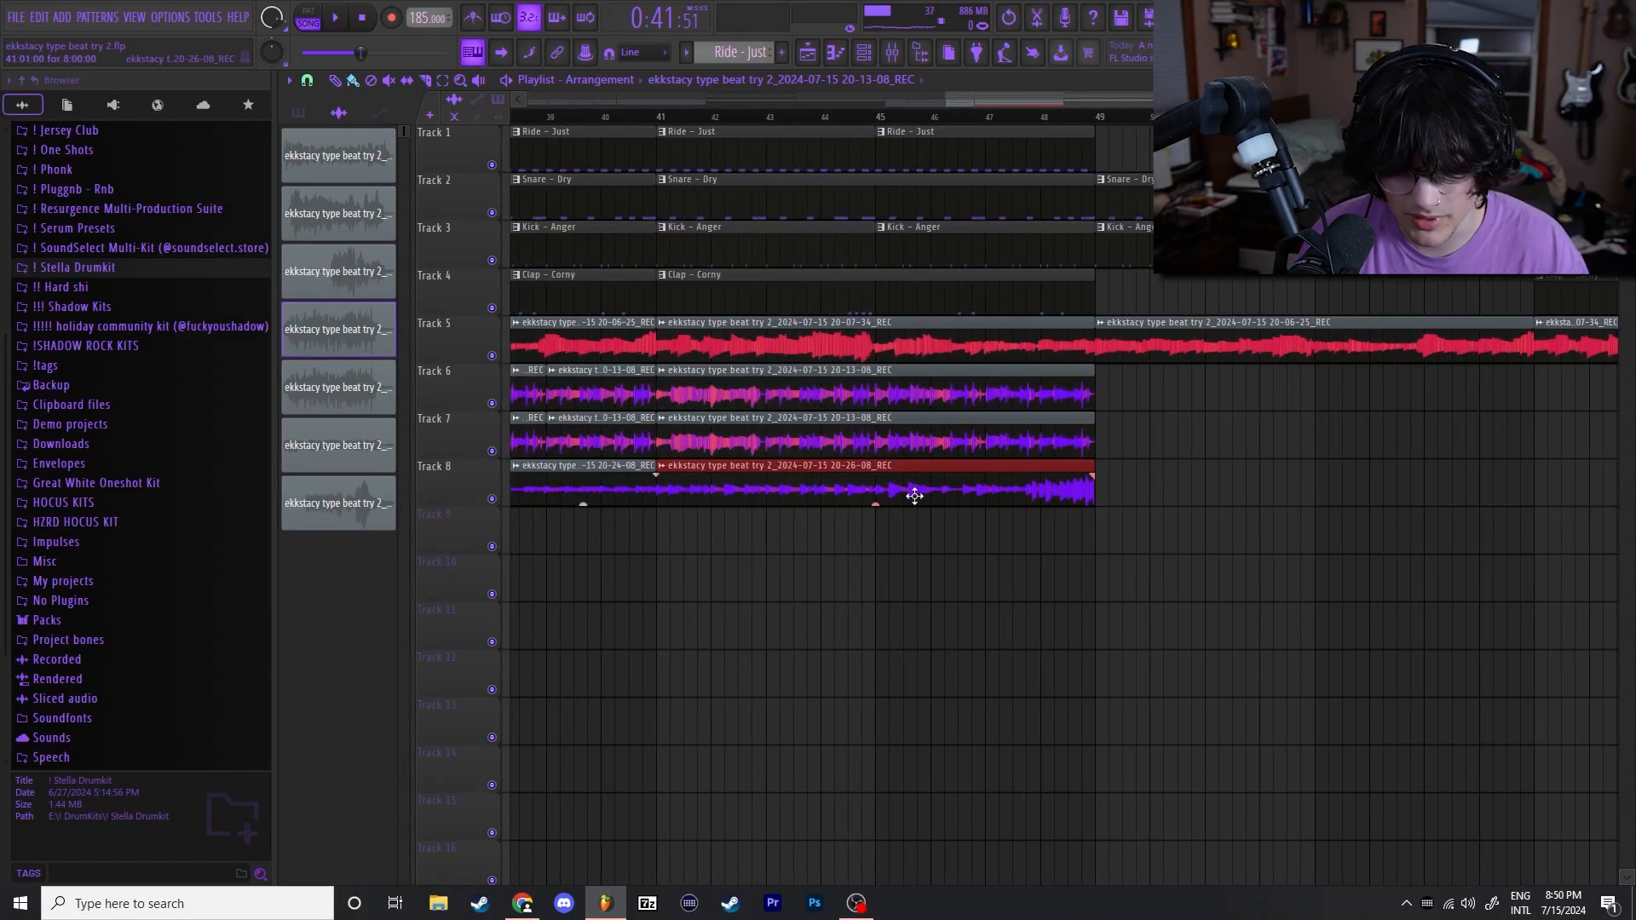
pyautogui.rightClick(492, 500)
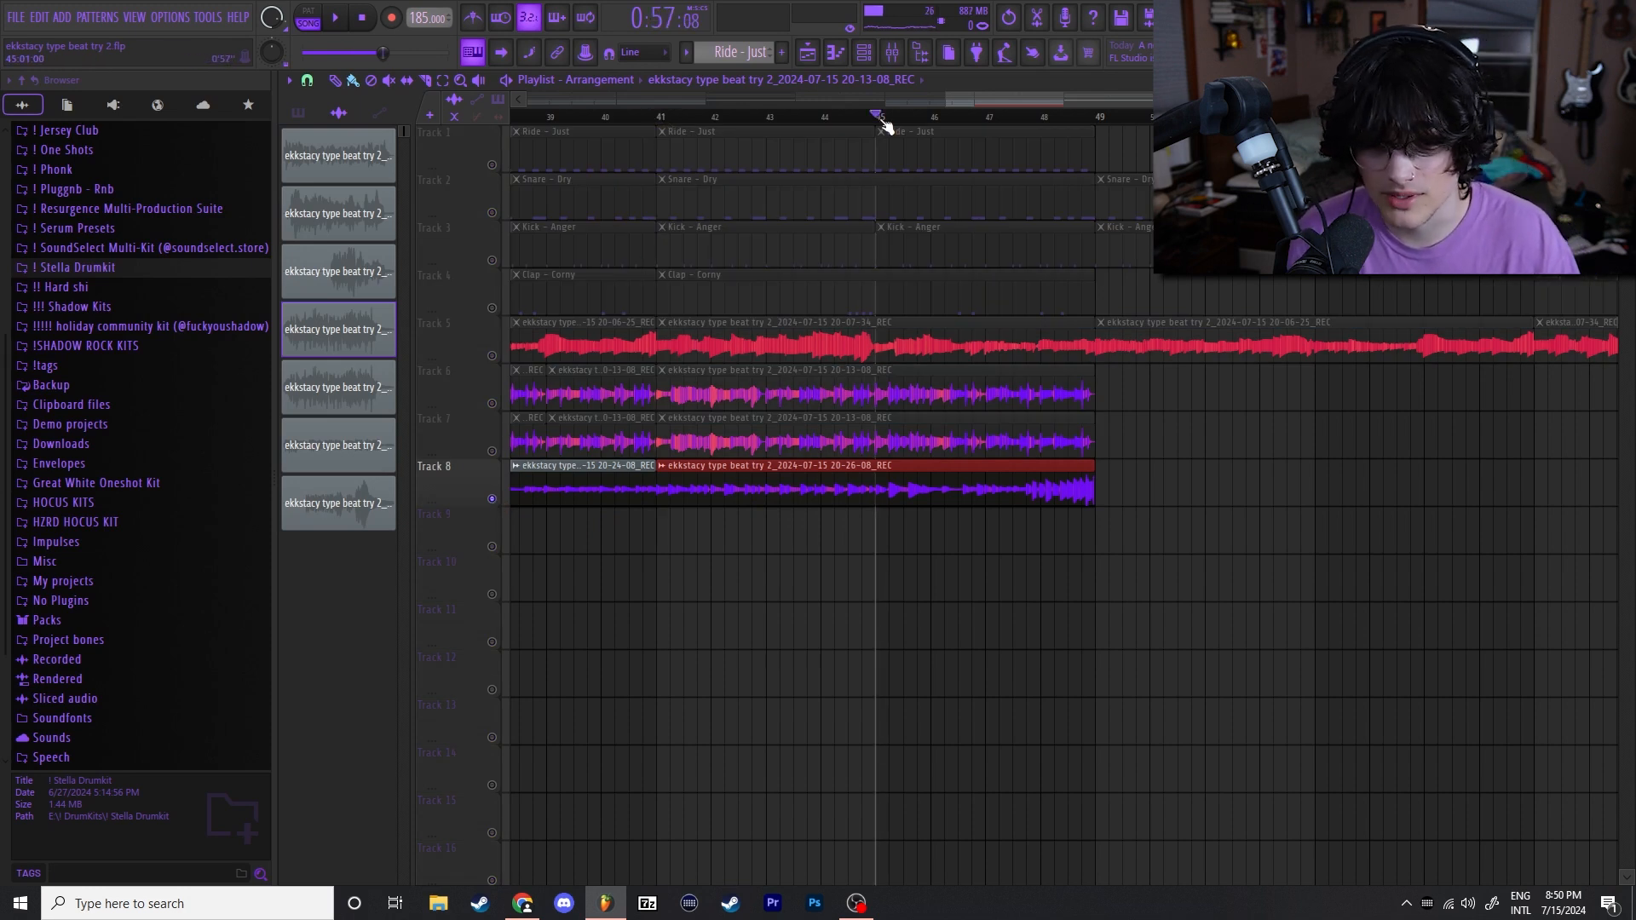
pyautogui.moveTo(886, 126)
pyautogui.mouseDown()
pyautogui.moveTo(1096, 117)
pyautogui.moveTo(875, 125)
pyautogui.mouseUp()
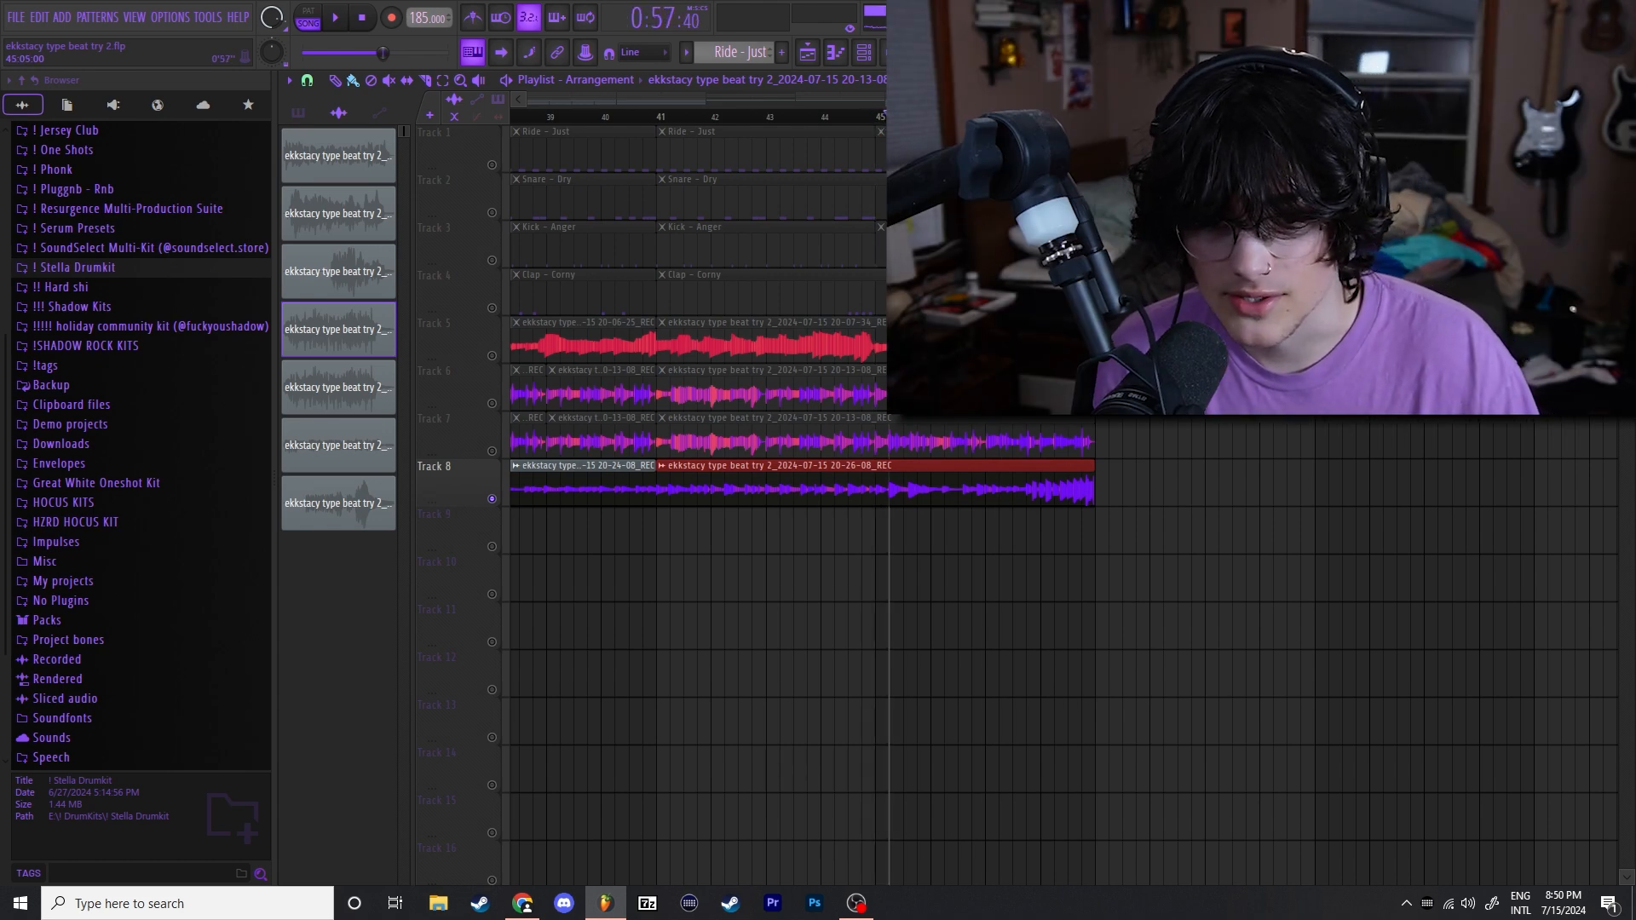
# Set the playback position to bar 36 and highlight the soloed guitar clips on Track 8.
pyautogui.moveTo(643, 145); pyautogui.dragTo(810, 158)
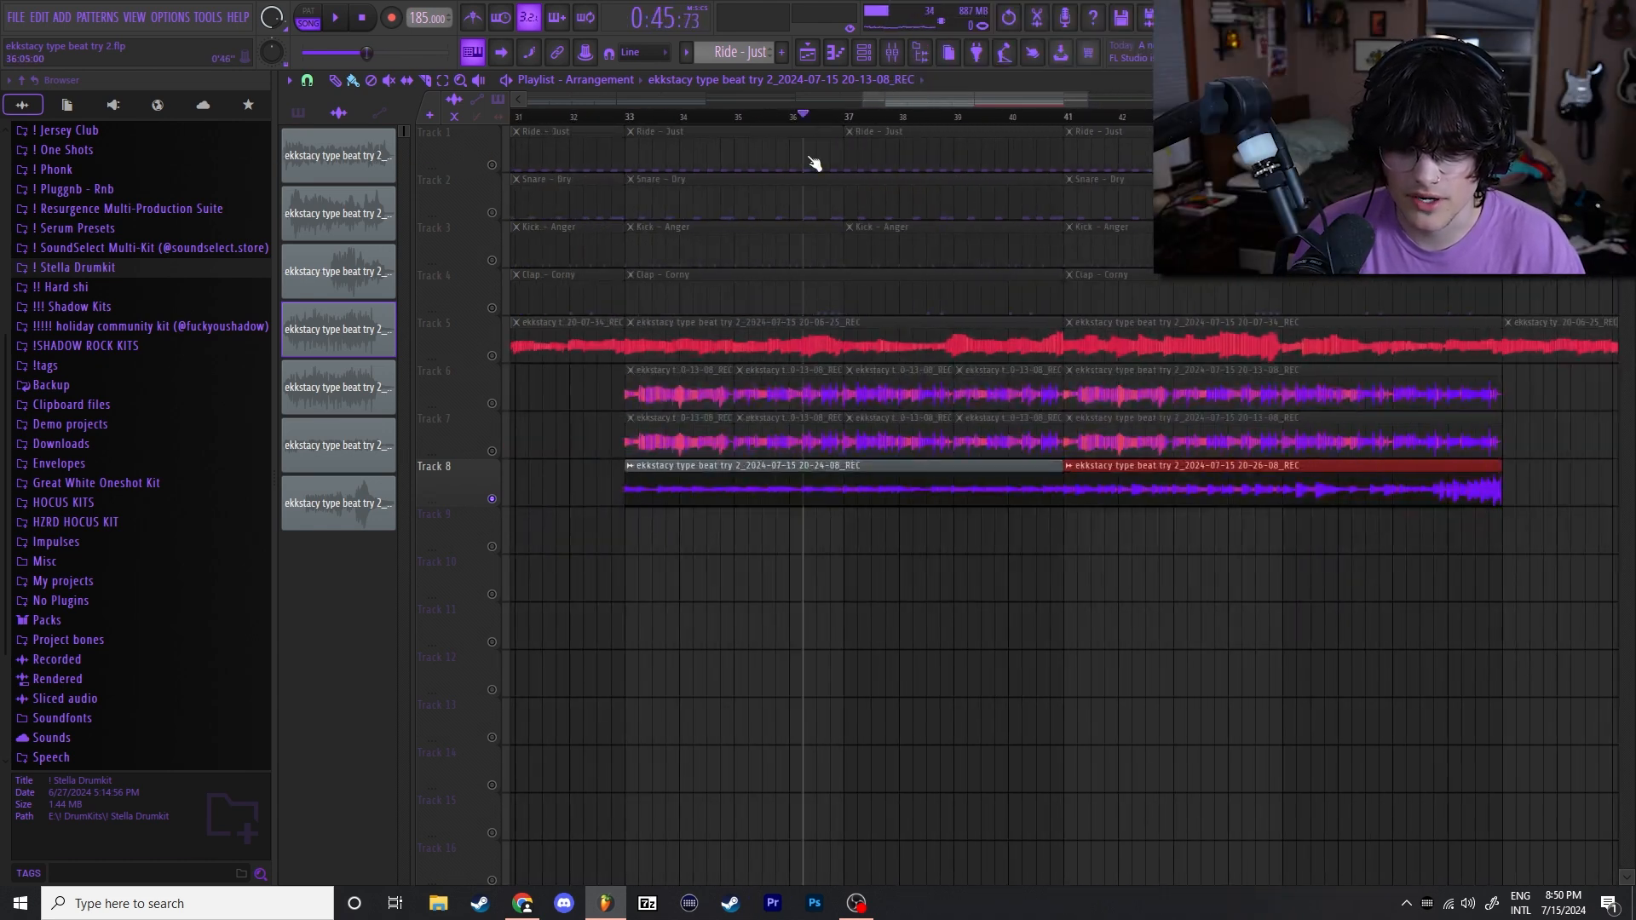
pyautogui.moveTo(952, 588); pyautogui.dragTo(807, 439)
pyautogui.scroll(-3, 878, 563)
pyautogui.scroll(3, 1052, 592)
pyautogui.keyDown('ctrl'); pyautogui.click(1052, 594); pyautogui.keyUp('ctrl')
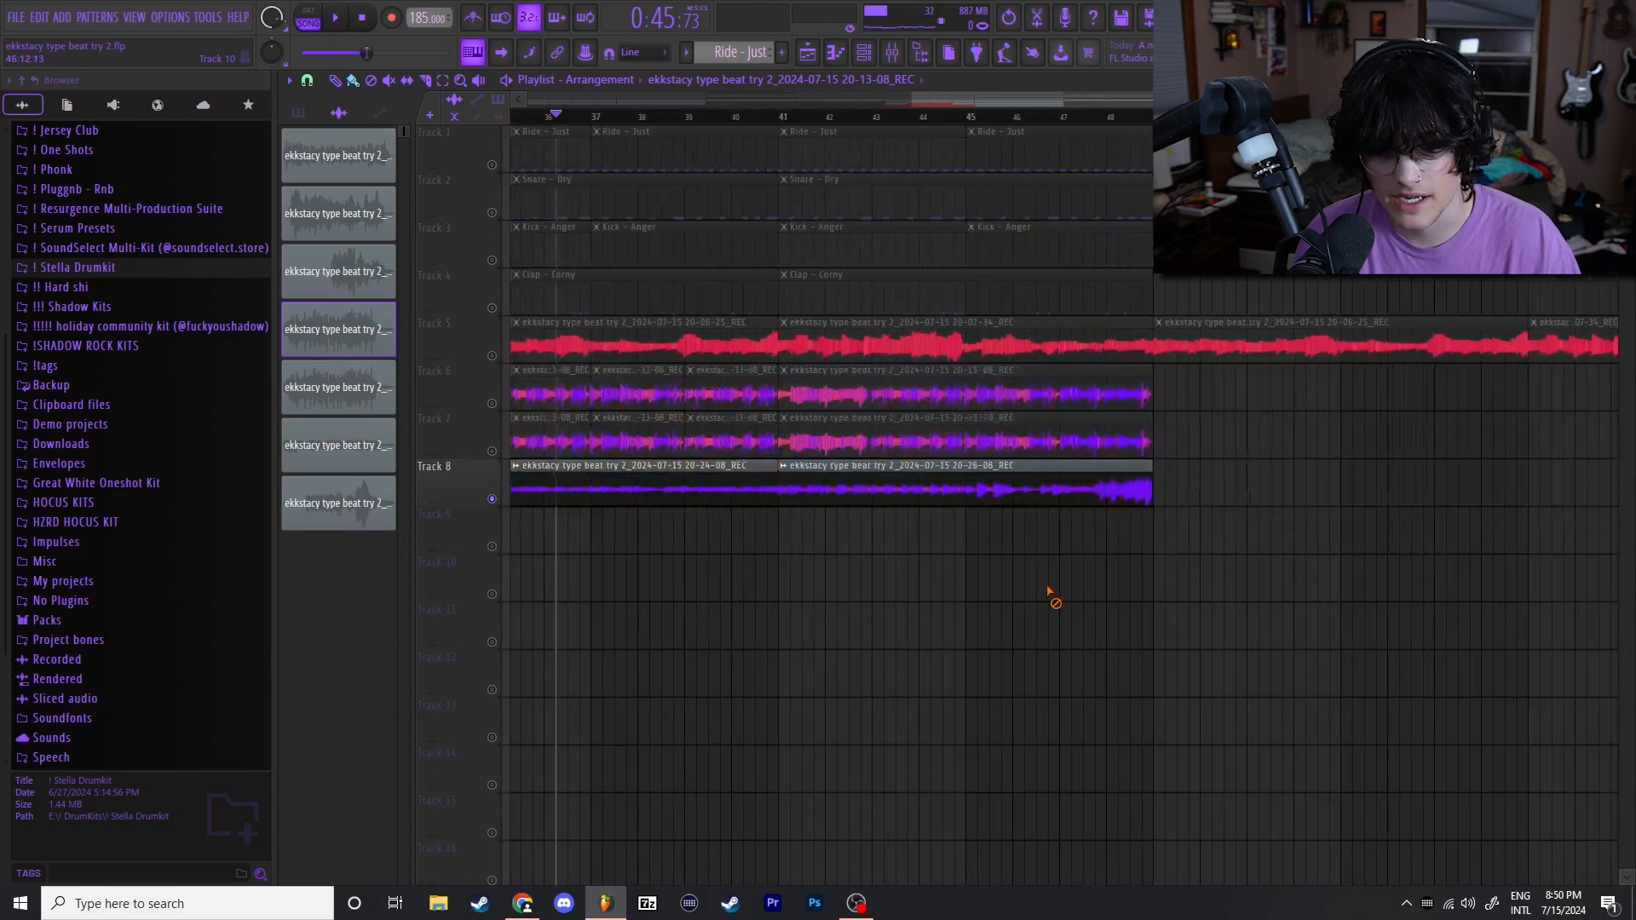
# Select Track 8's second clip again and audition it from bar 45.
pyautogui.moveTo(1192, 550); pyautogui.dragTo(883, 468)
pyautogui.click(982, 120)
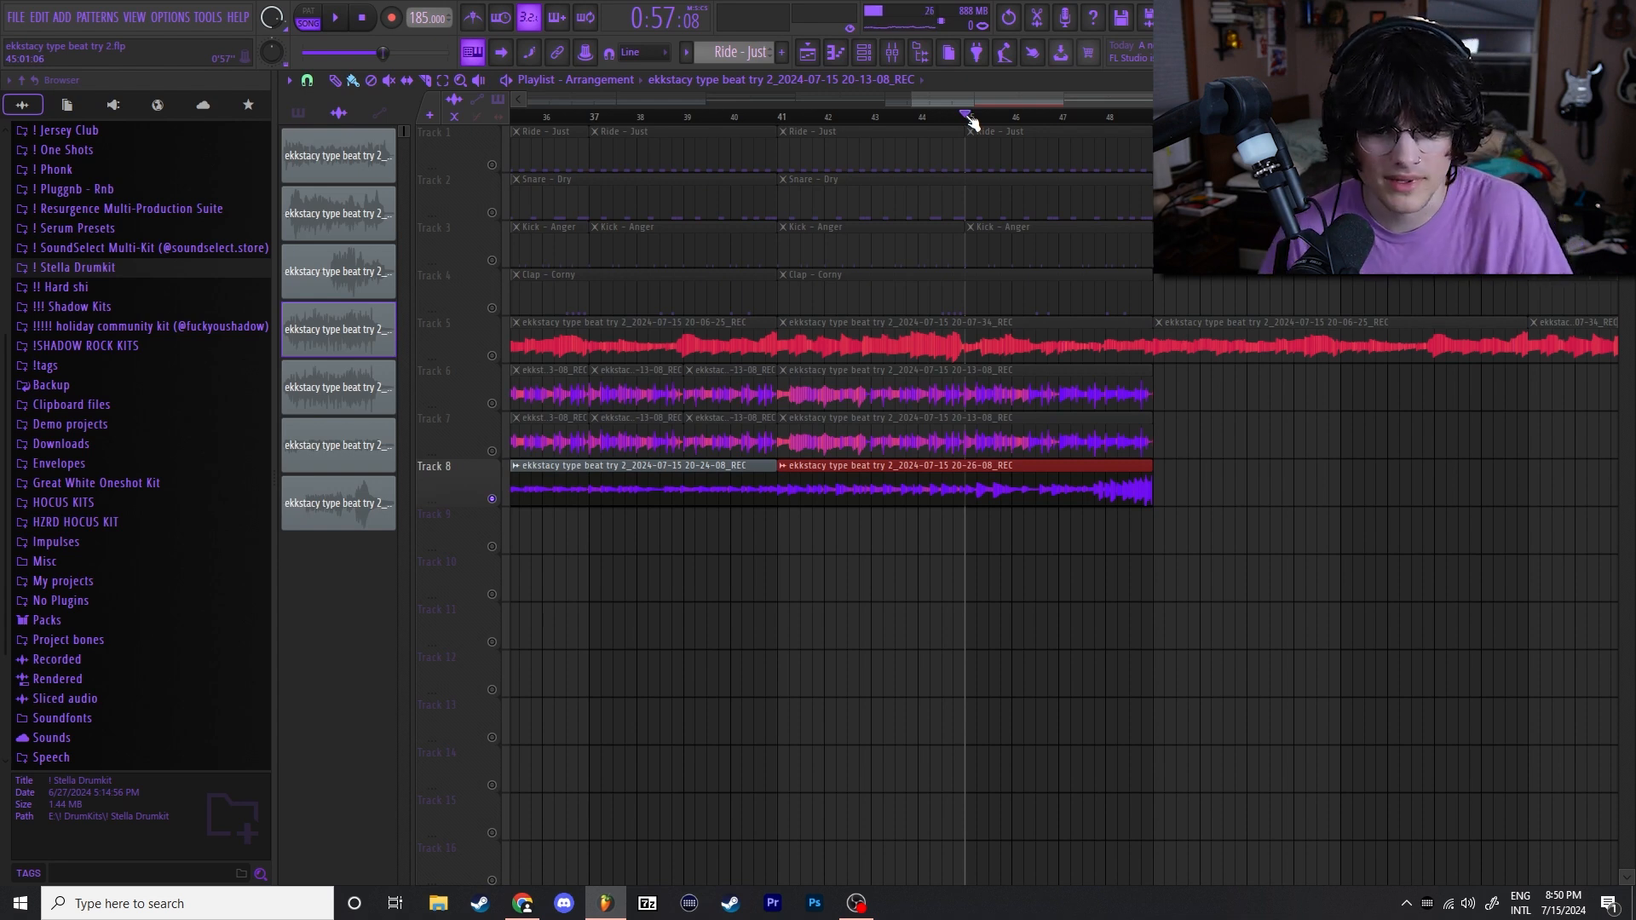
pyautogui.moveTo(999, 124); pyautogui.dragTo(1119, 179)
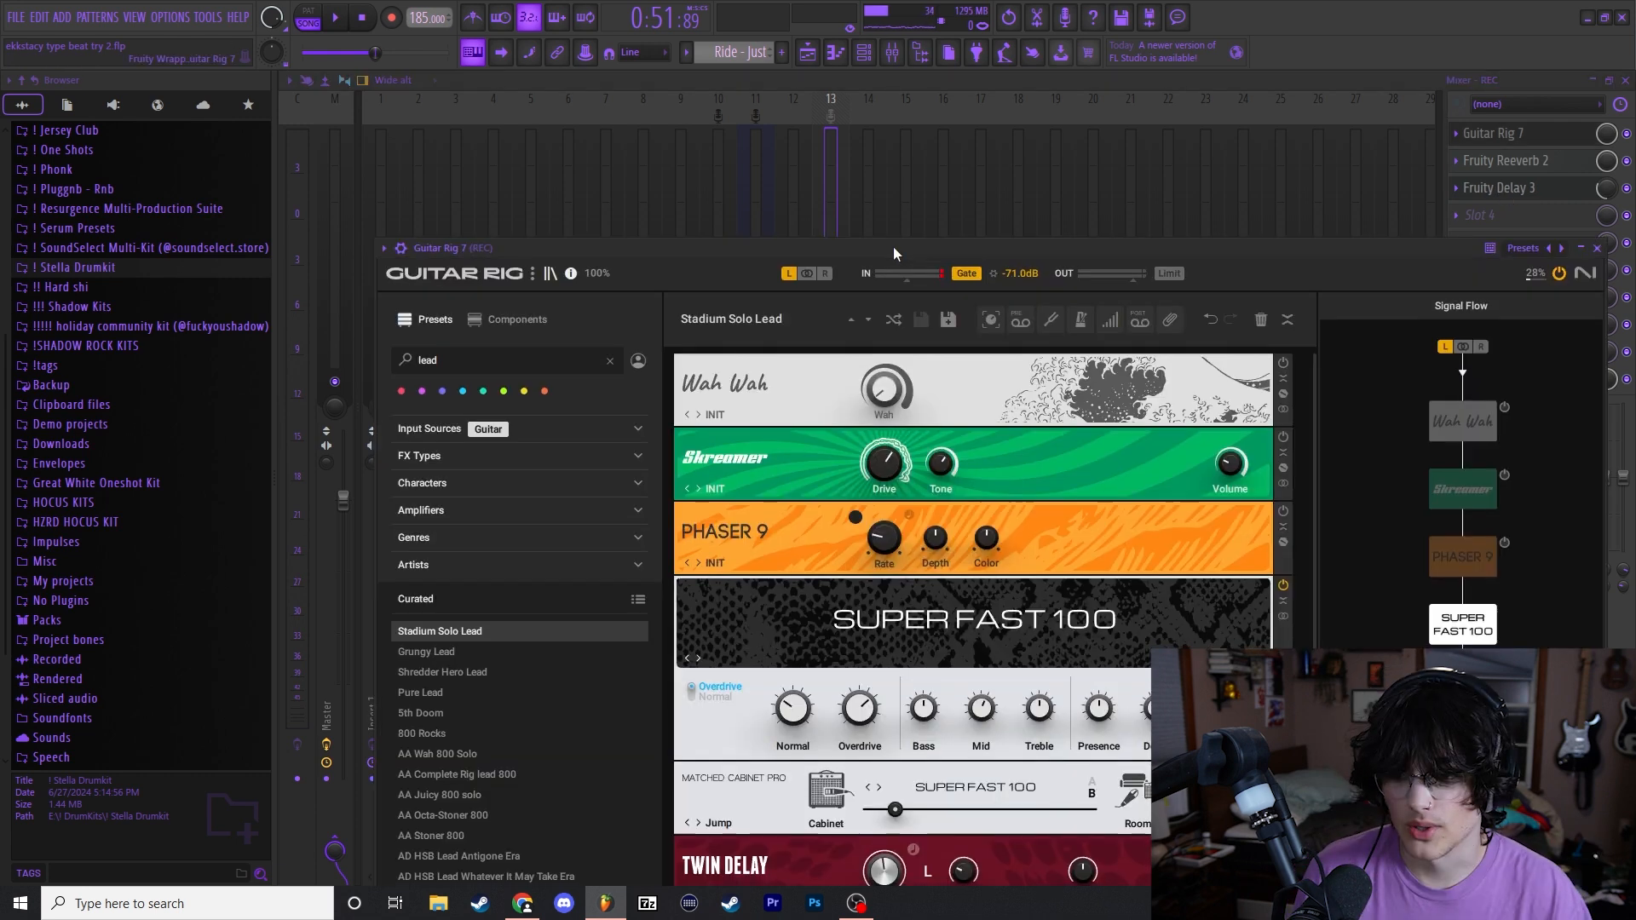
# Review the Guitar Rig 7 Stadium Solo Lead preset and Fruity Reeverb 2 on mixer insert 13.
pyautogui.moveTo(893, 248); pyautogui.dragTo(841, 167)
pyautogui.click(1545, 165)
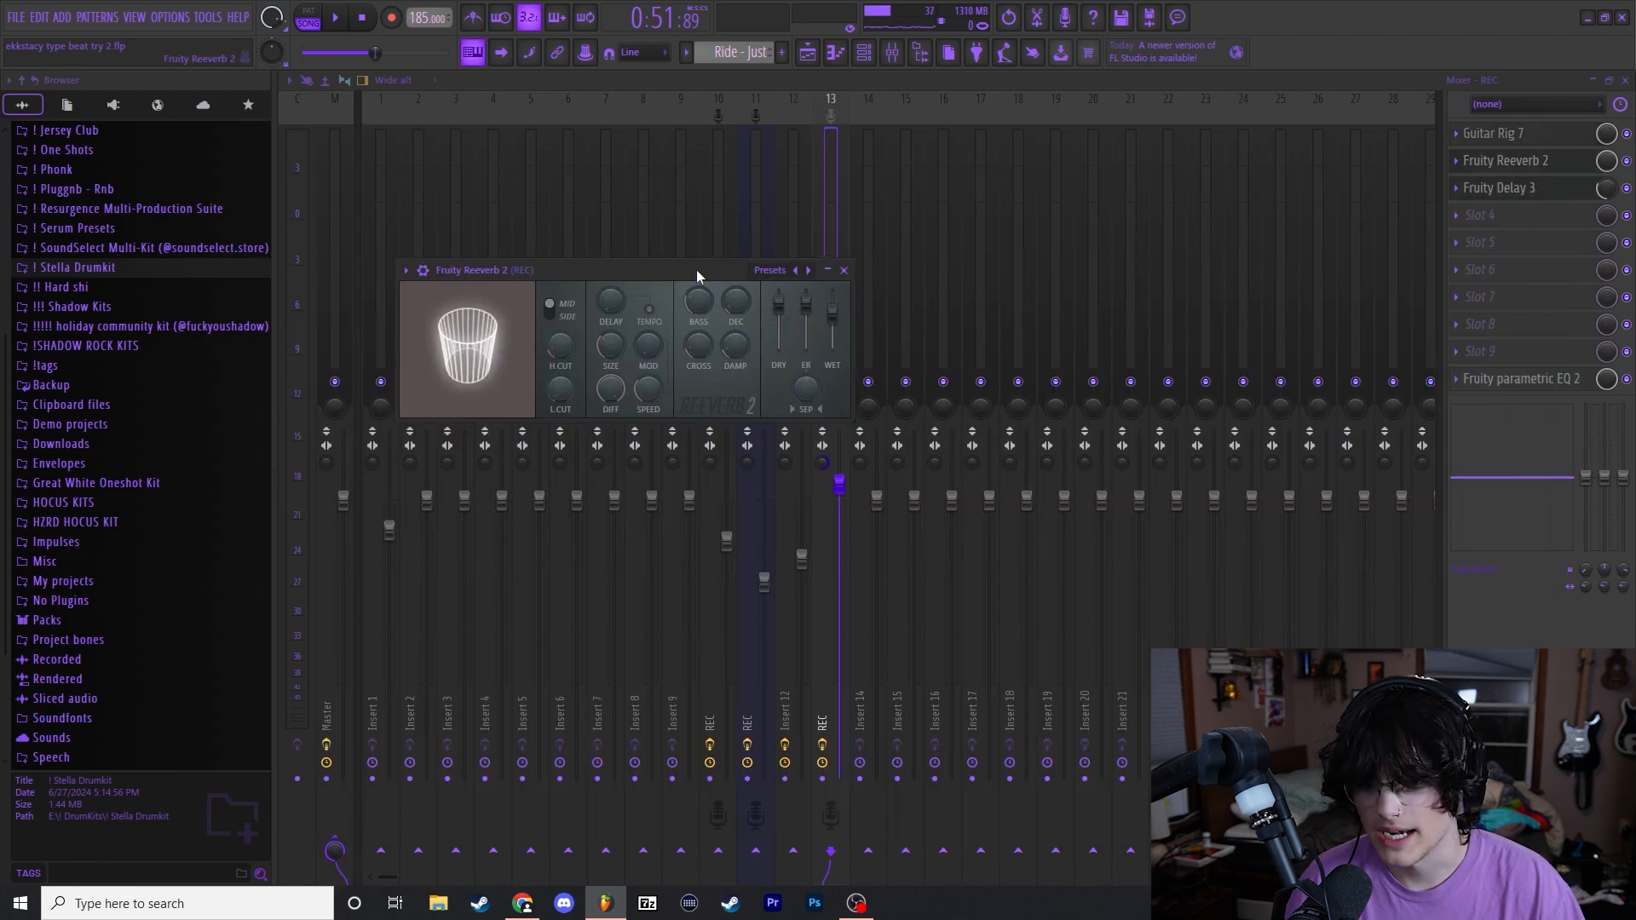
pyautogui.moveTo(697, 276); pyautogui.dragTo(782, 232)
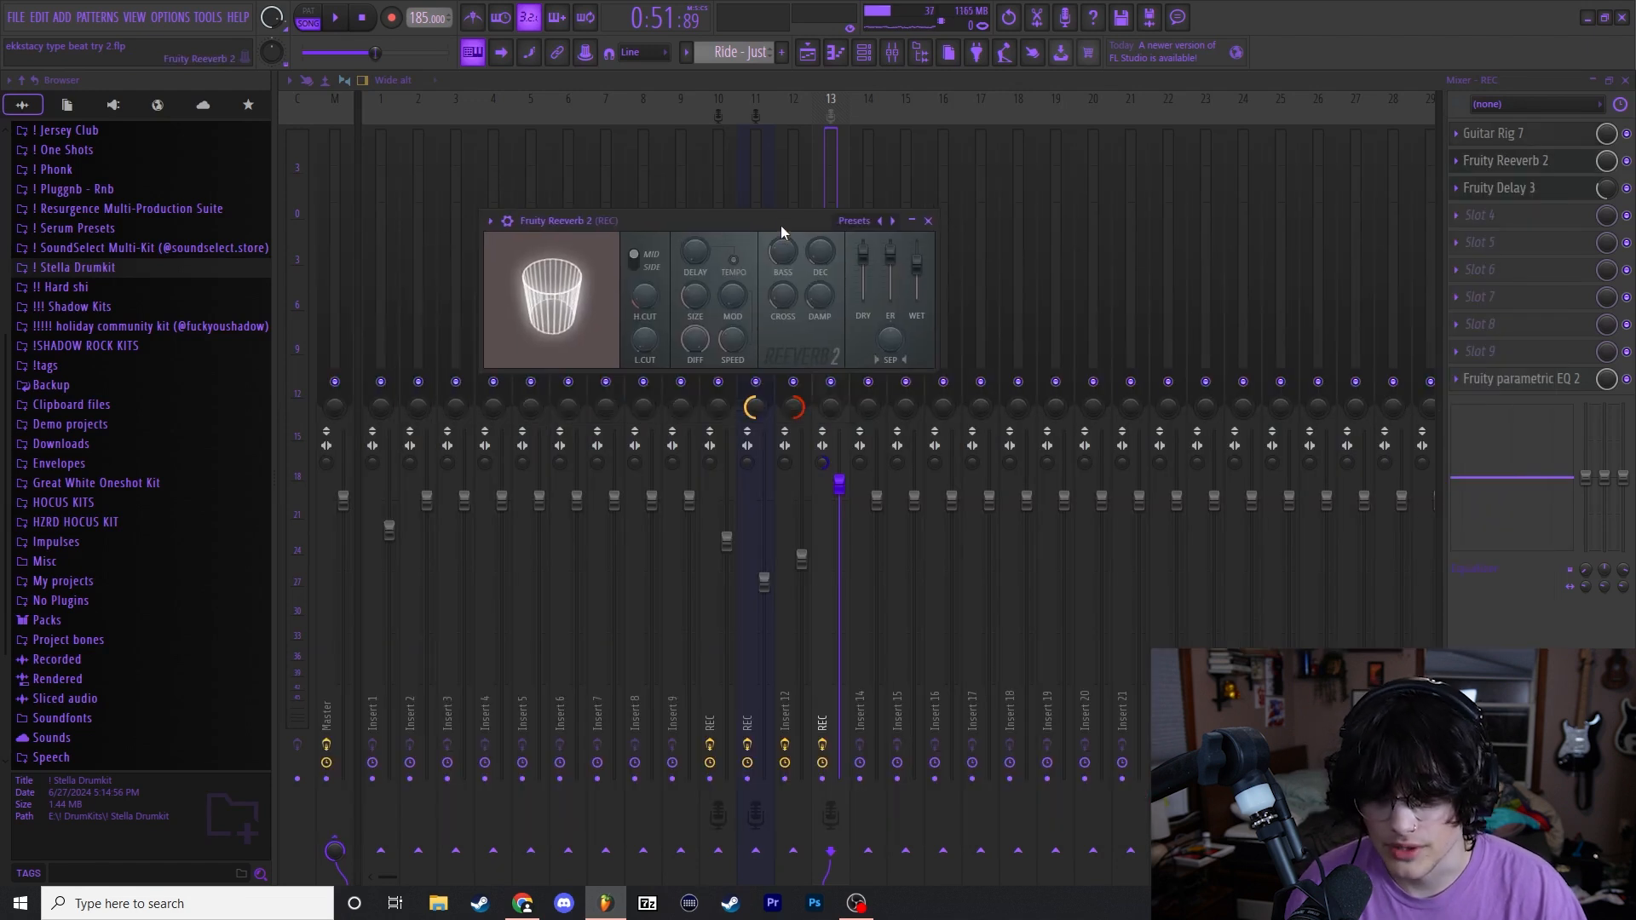
pyautogui.click(929, 221)
# Review the Fruity Delay 3 settings and the Fruity parametric EQ 2 curve on mixer insert 13.
pyautogui.moveTo(845, 292); pyautogui.dragTo(857, 274)
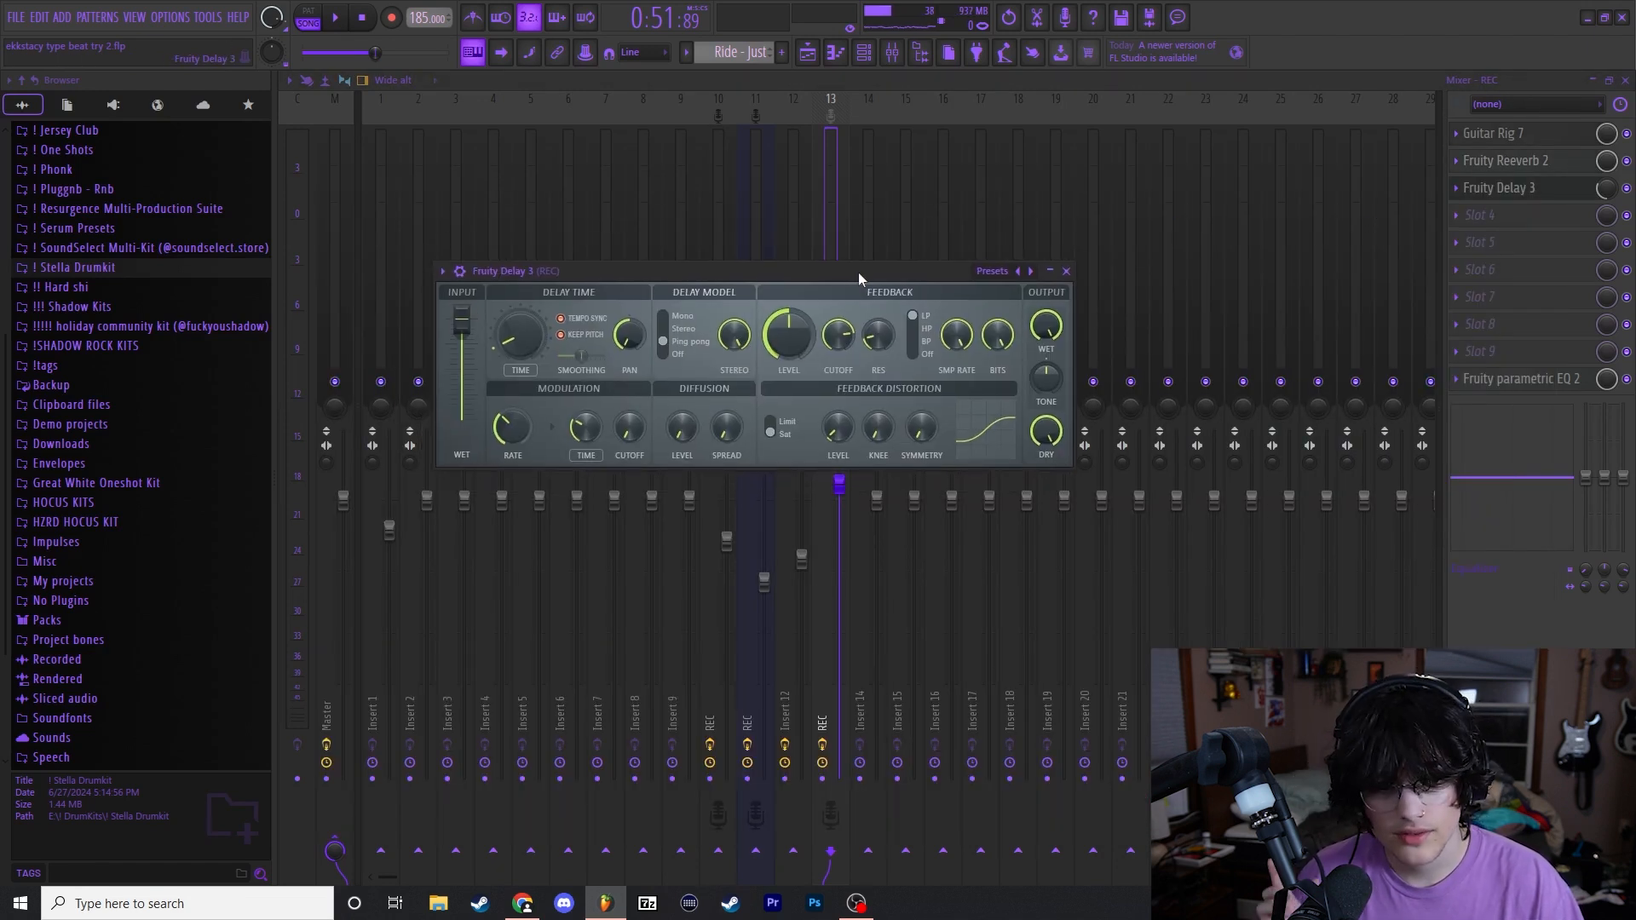
pyautogui.click(1067, 272)
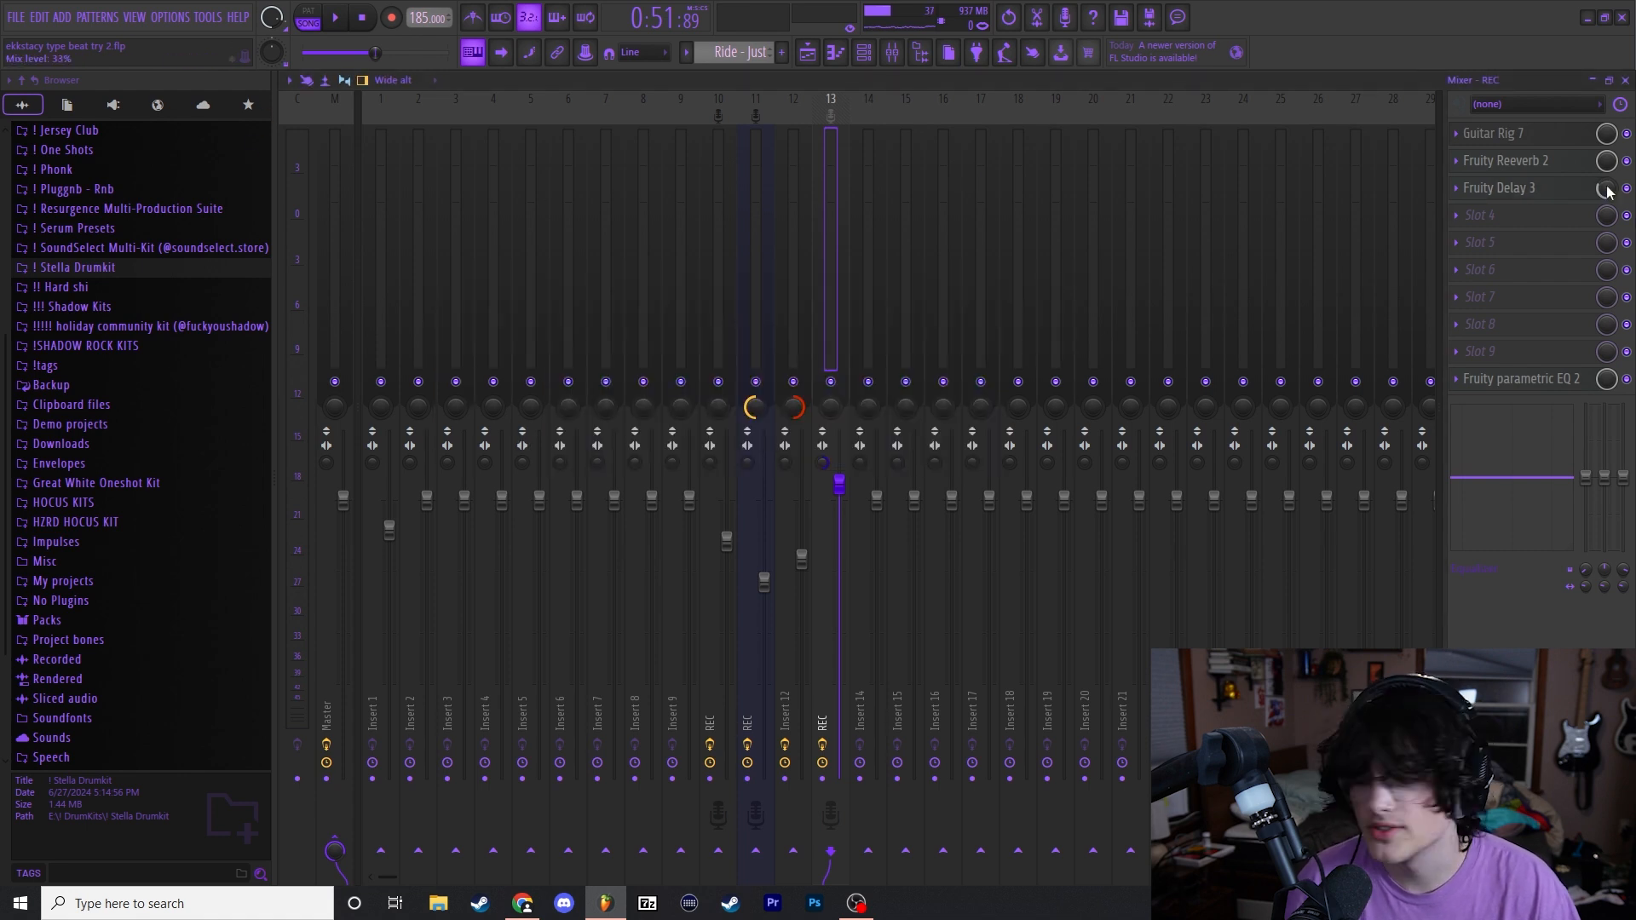
pyautogui.click(1534, 379)
pyautogui.moveTo(784, 272); pyautogui.dragTo(842, 258)
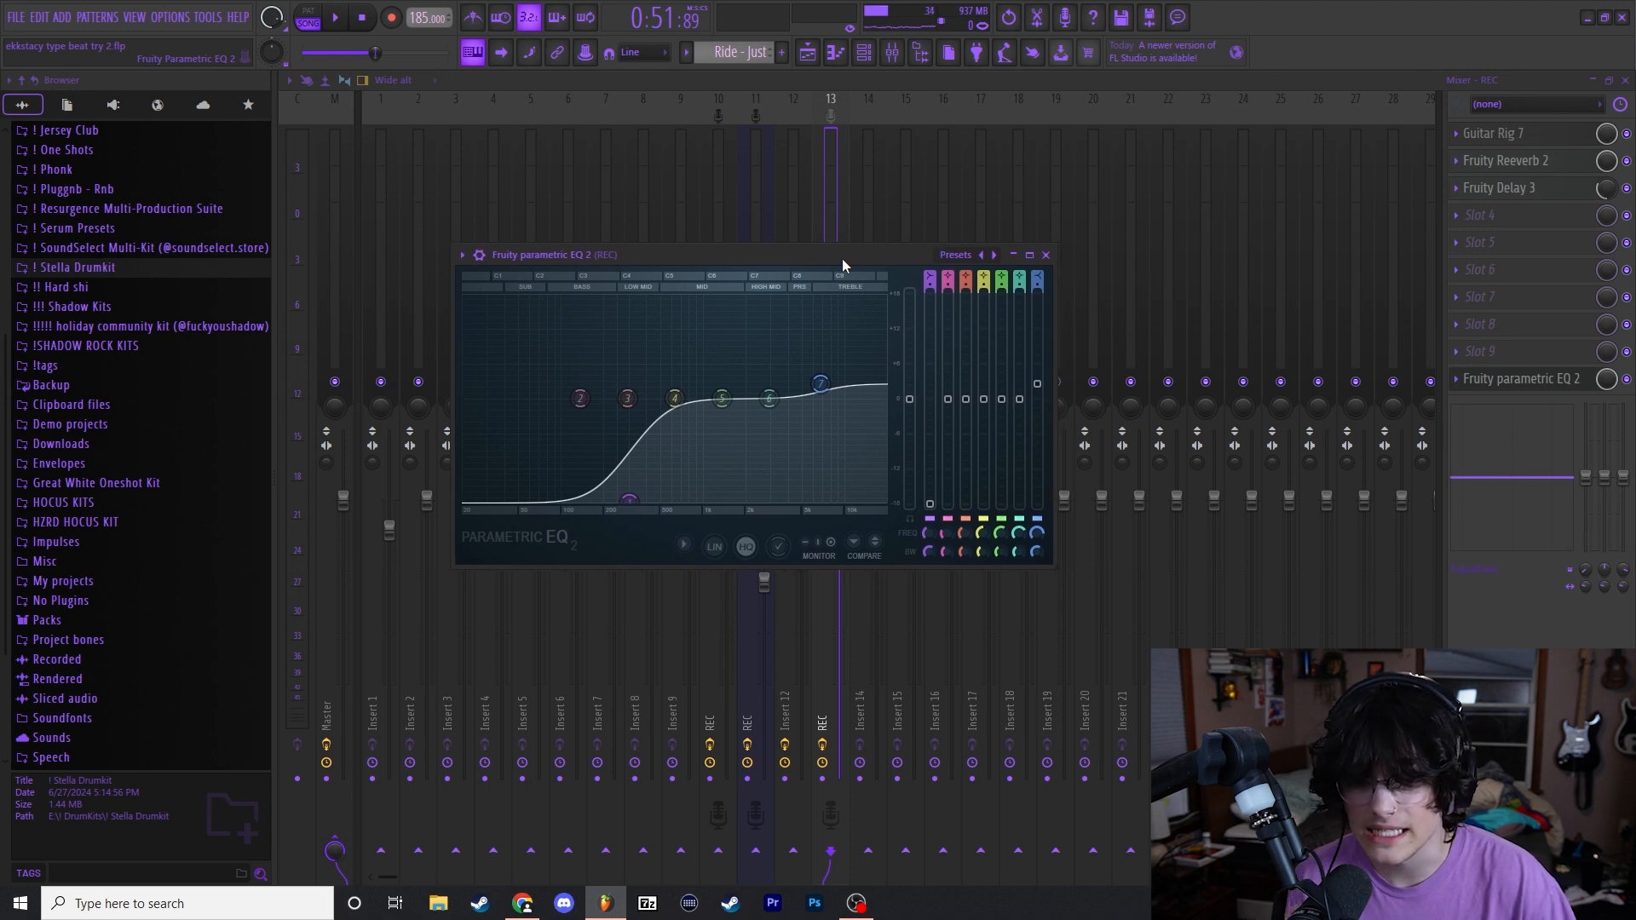
pyautogui.click(1046, 254)
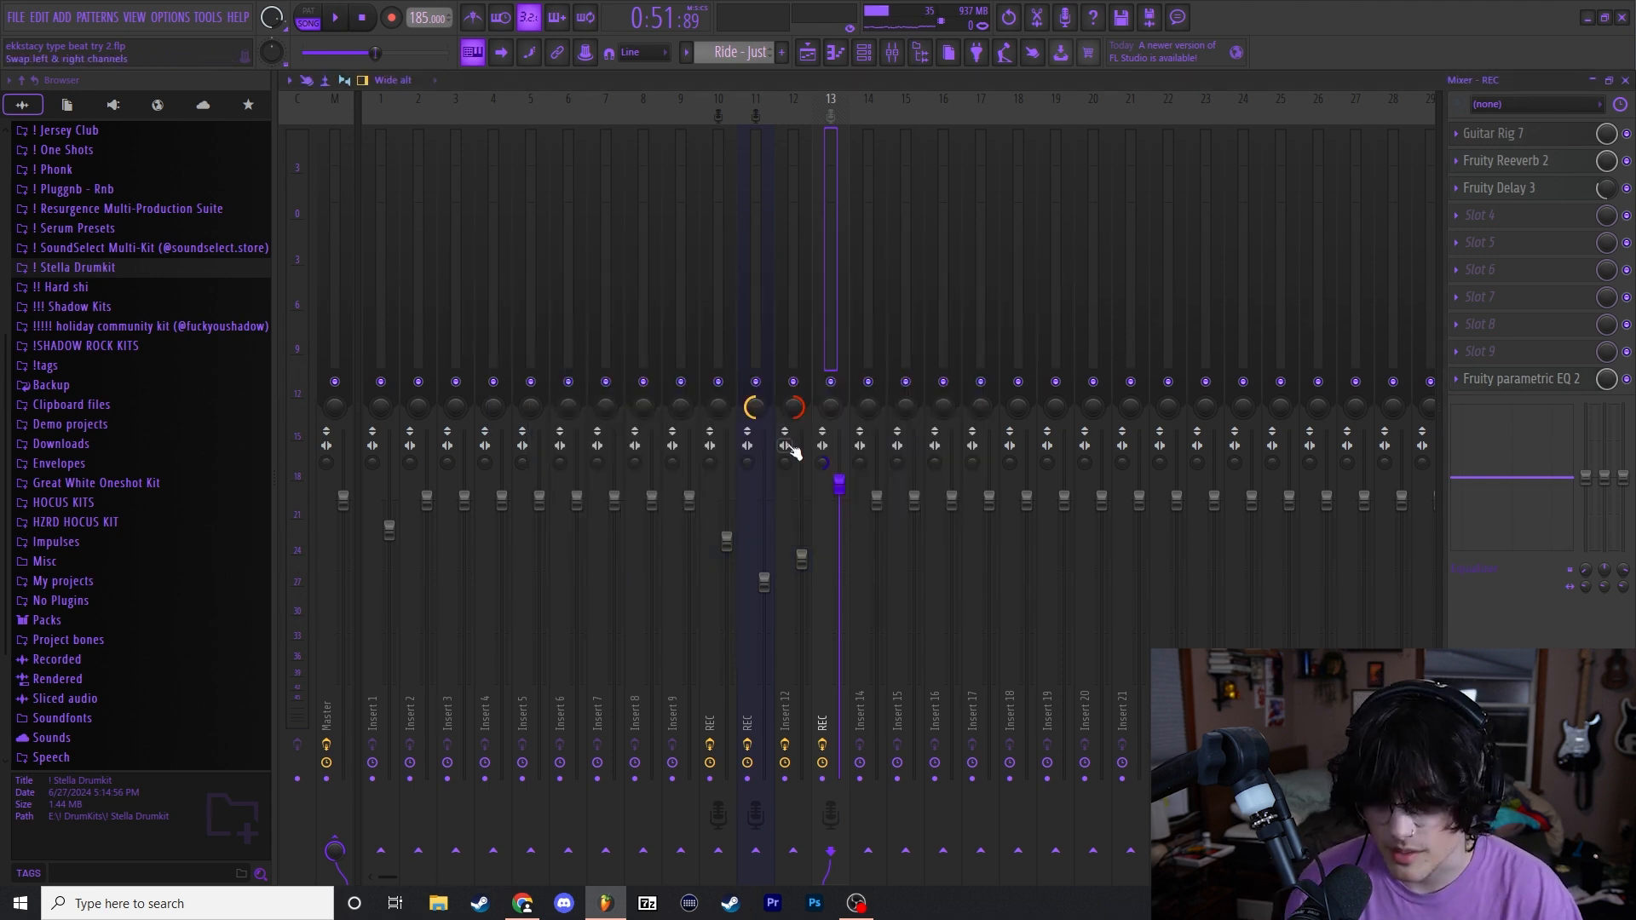
# Return to the playlist, solo the Track 5 recording and unmute Tracks 6 and 8 alongside it.
pyautogui.press('F5')
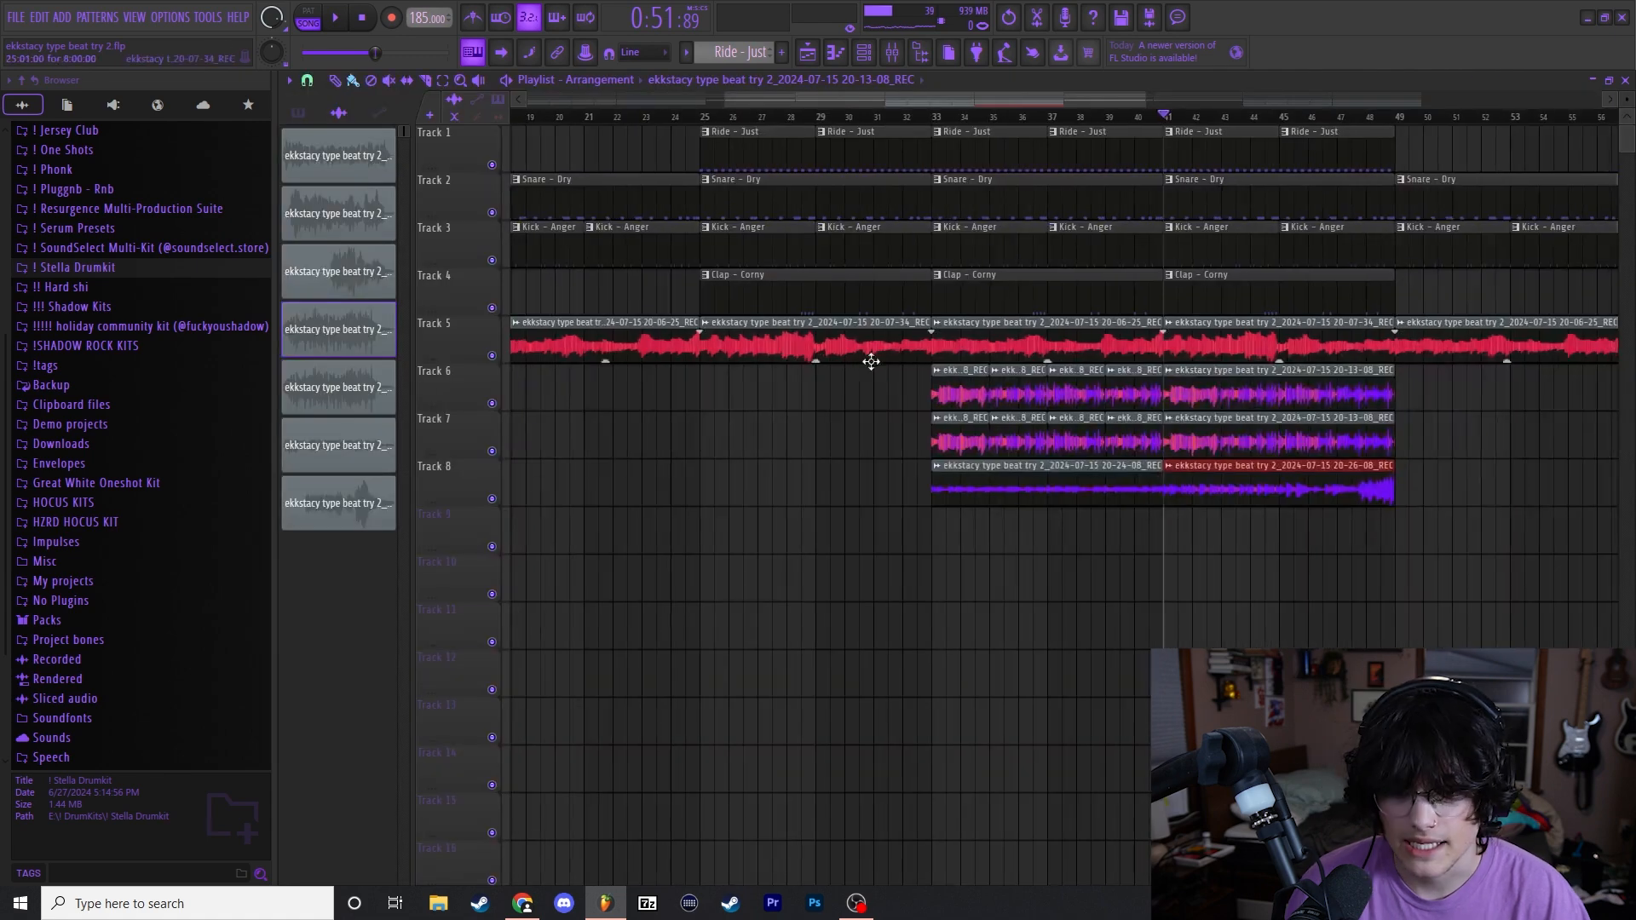
pyautogui.rightClick(493, 356)
pyautogui.click(492, 404)
pyautogui.click(493, 499)
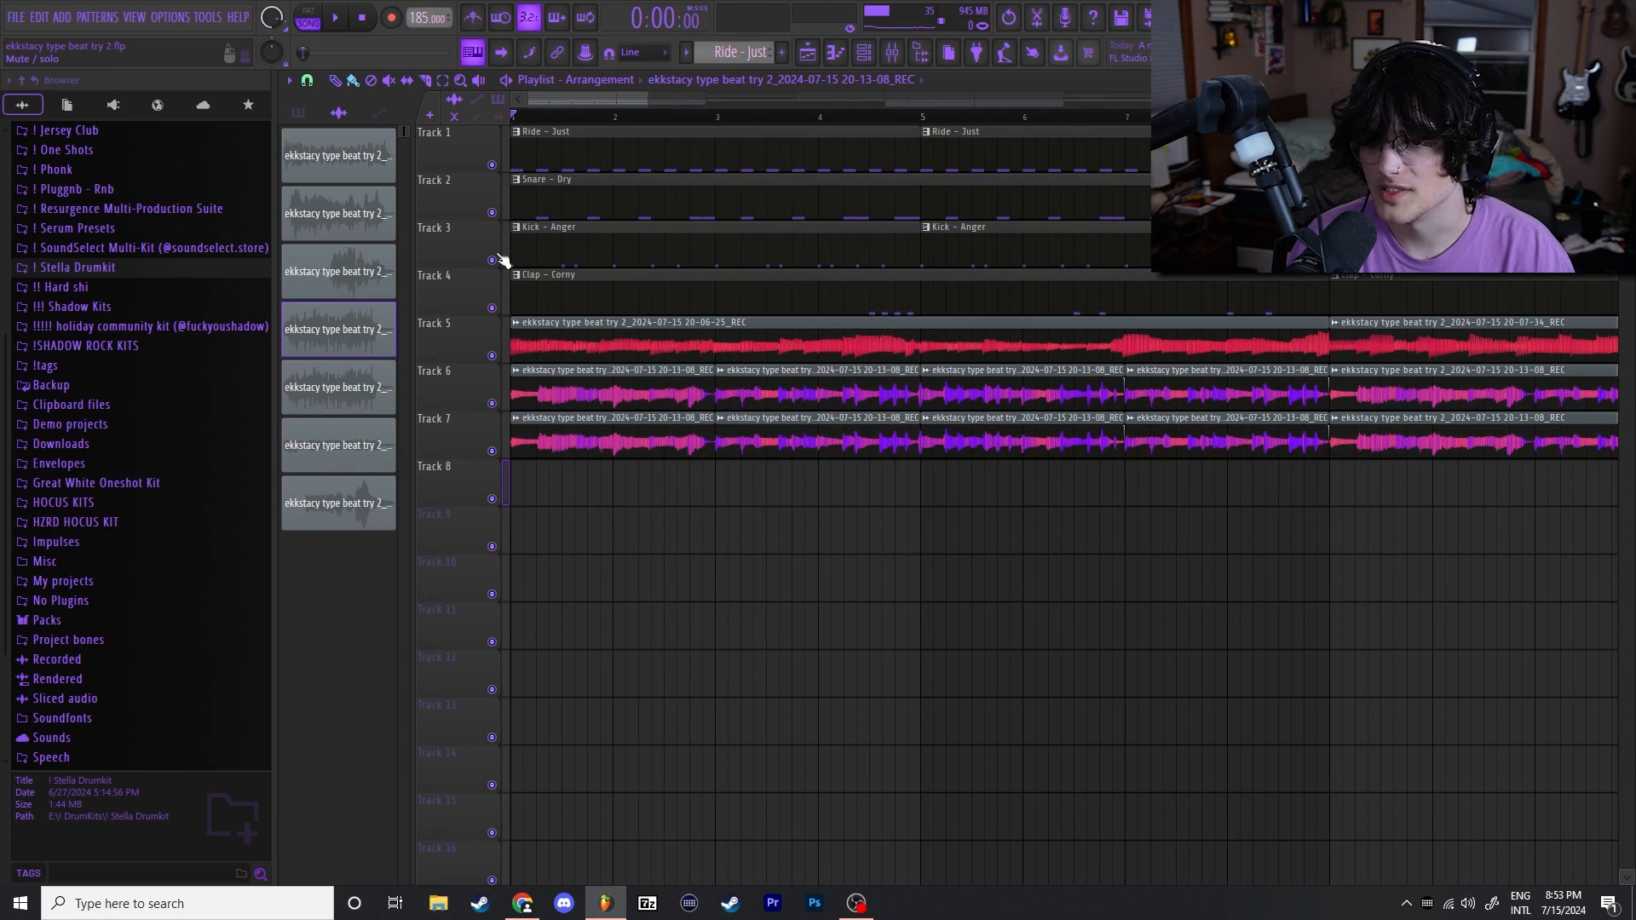
# Play the Snare - Dry pattern and the Kick - Anger pattern in the piano roll.
pyautogui.doubleClick(513, 211)
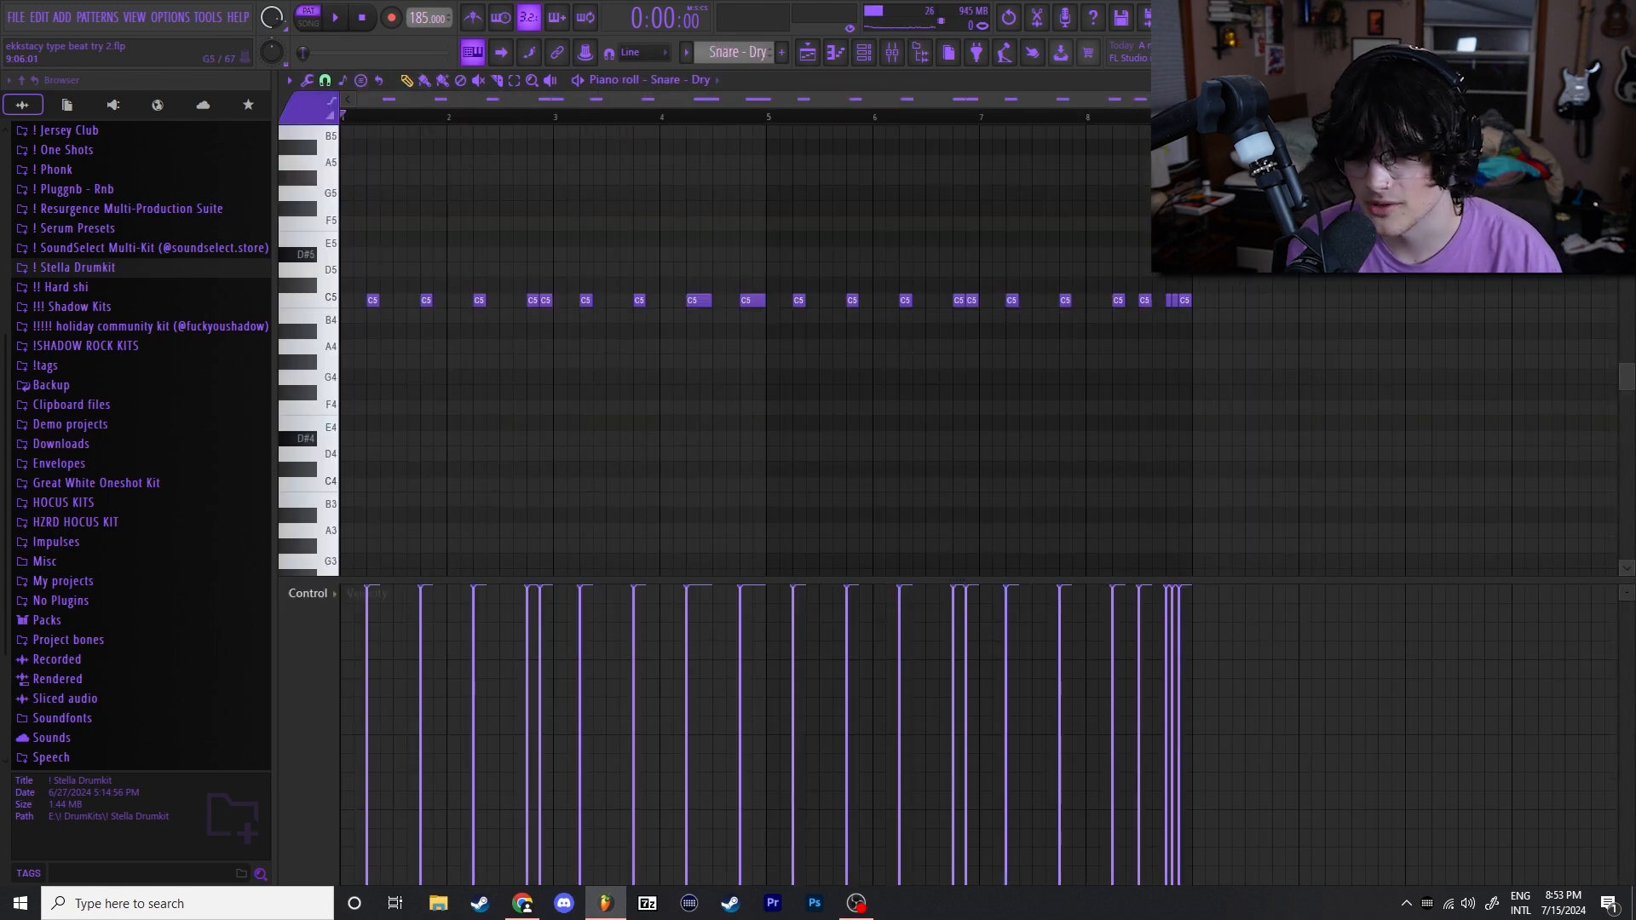
pyautogui.press('space')
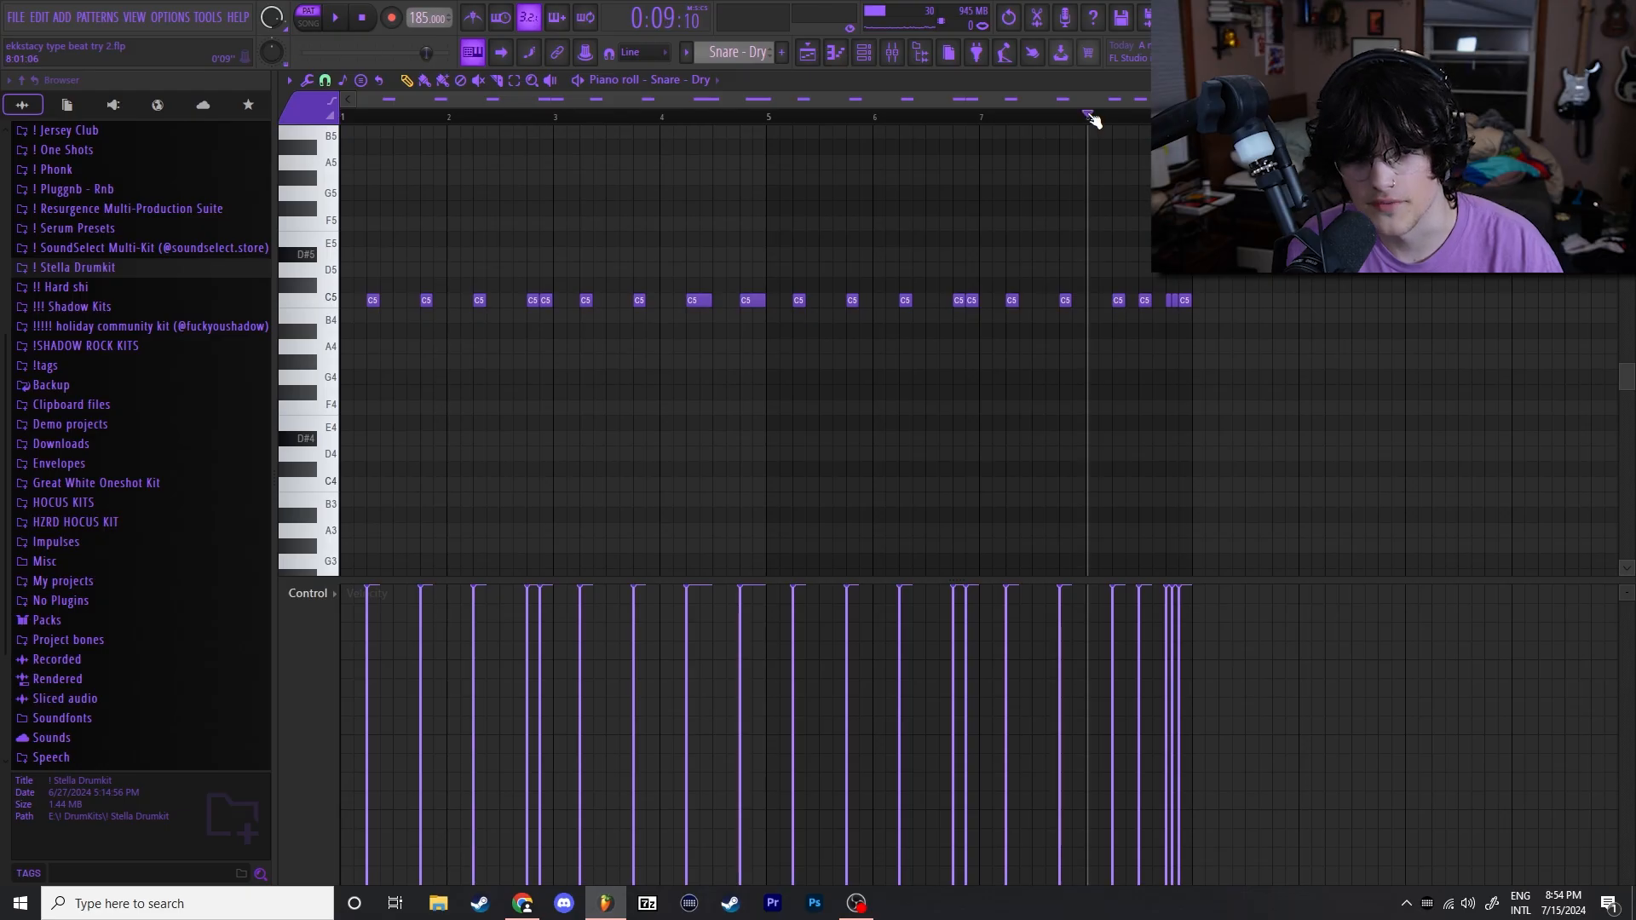
pyautogui.moveTo(1093, 121)
pyautogui.mouseDown()
pyautogui.moveTo(1067, 110)
pyautogui.moveTo(1094, 127)
pyautogui.mouseUp()
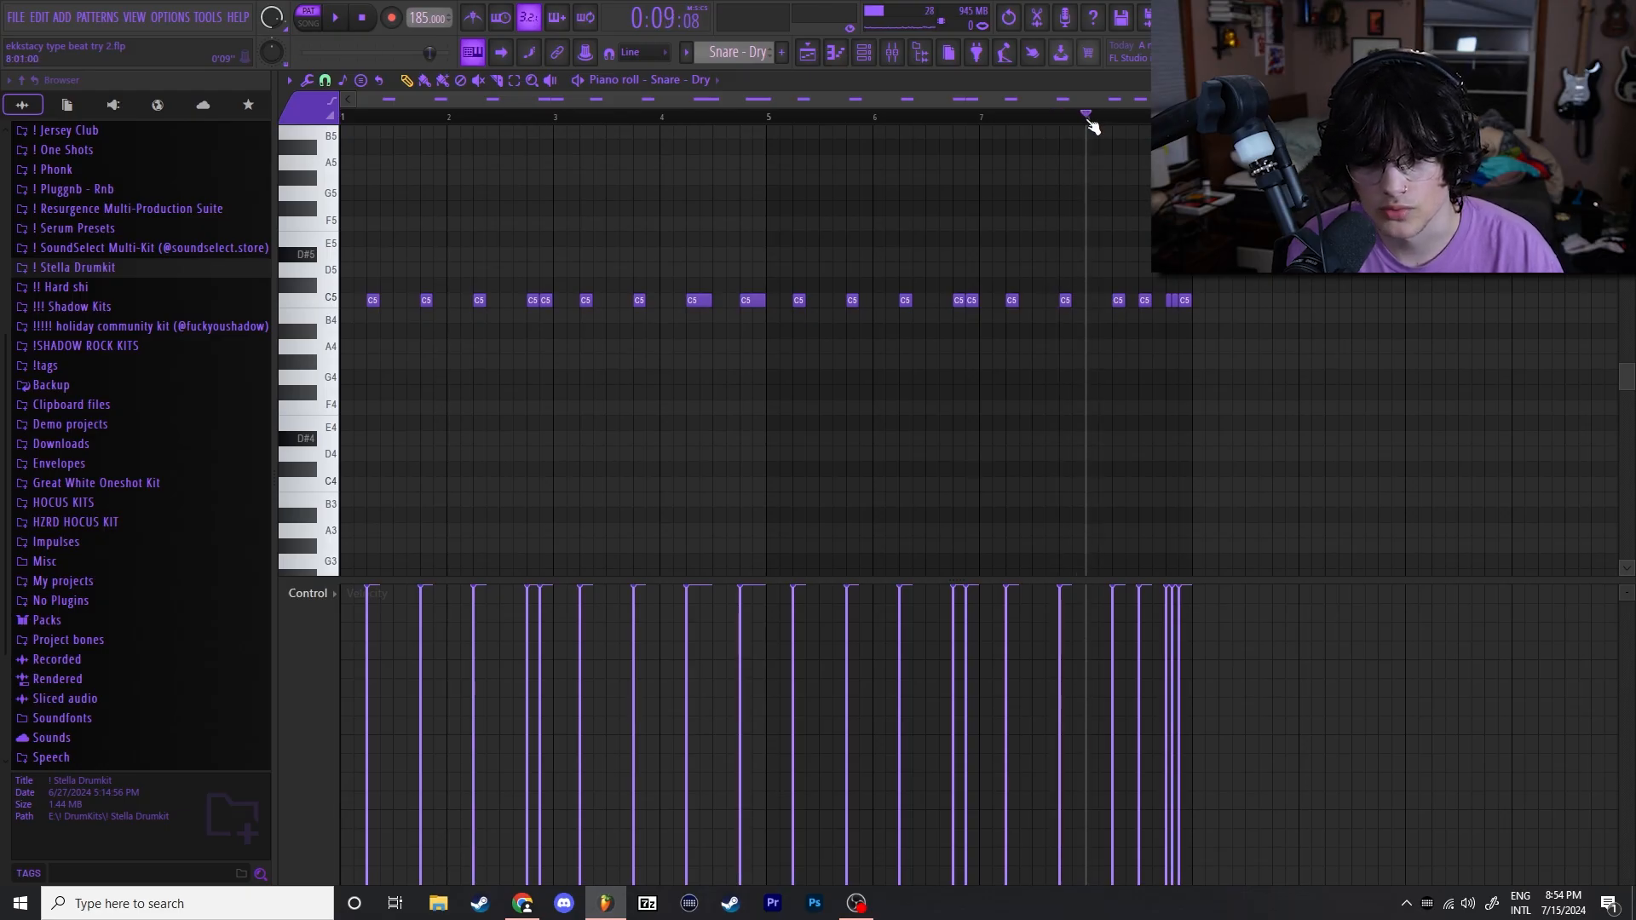
pyautogui.press('space')
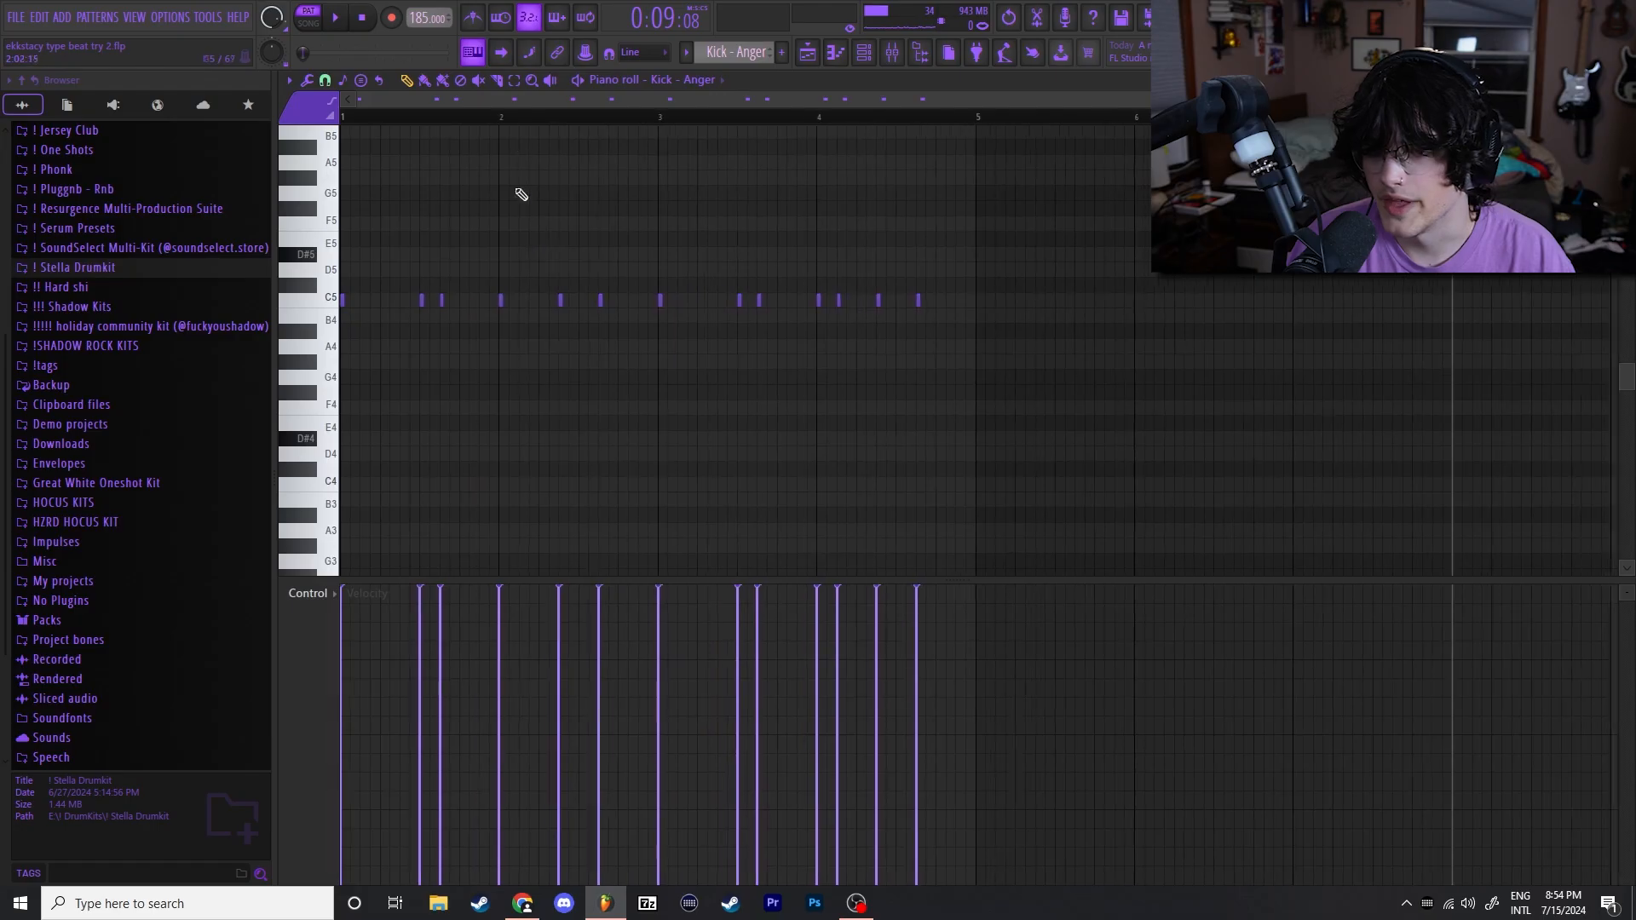
pyautogui.scroll(2, 378, 253)
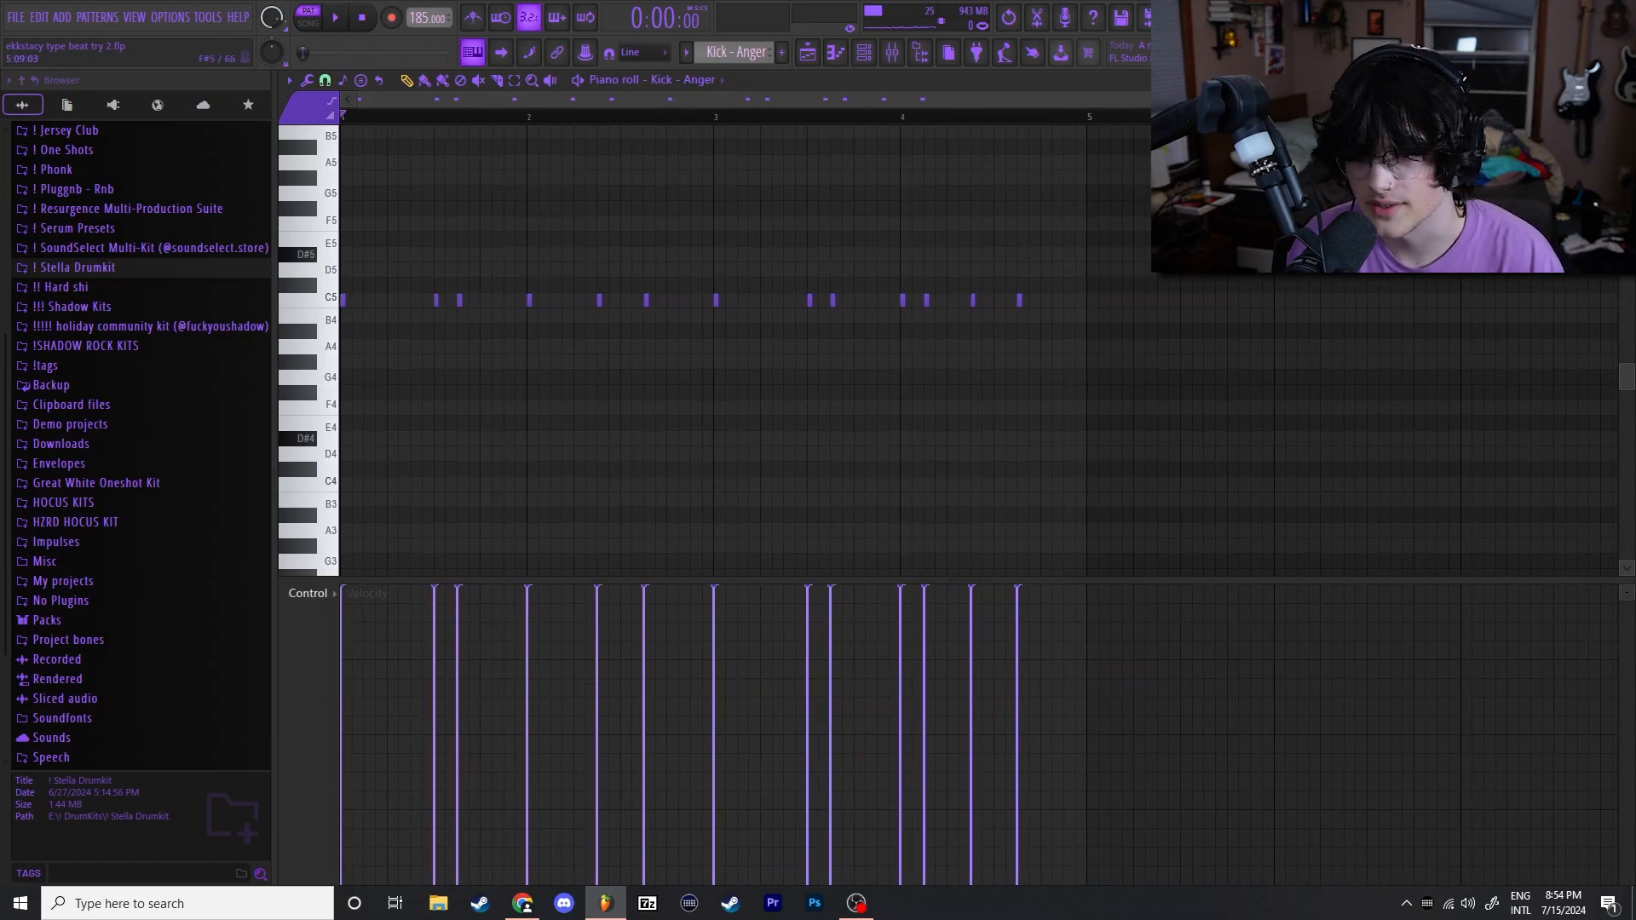
pyautogui.press('space')
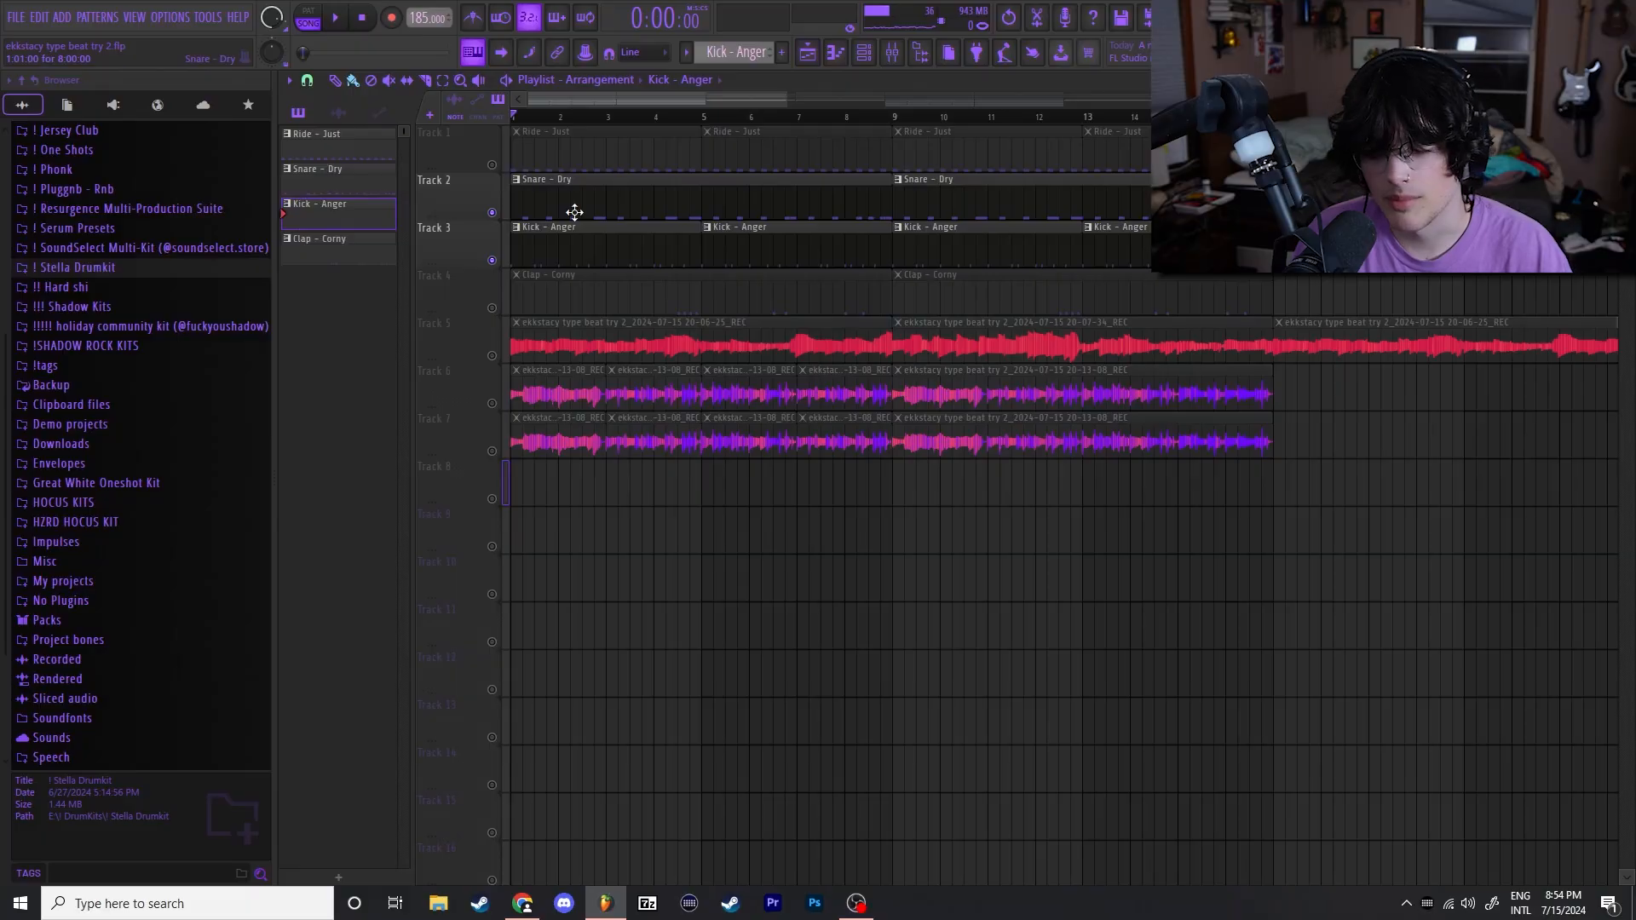
# Open the Snare - Dry pattern from Track 2 and highlight all its notes, then those in the first two bars.
pyautogui.doubleClick(575, 209)
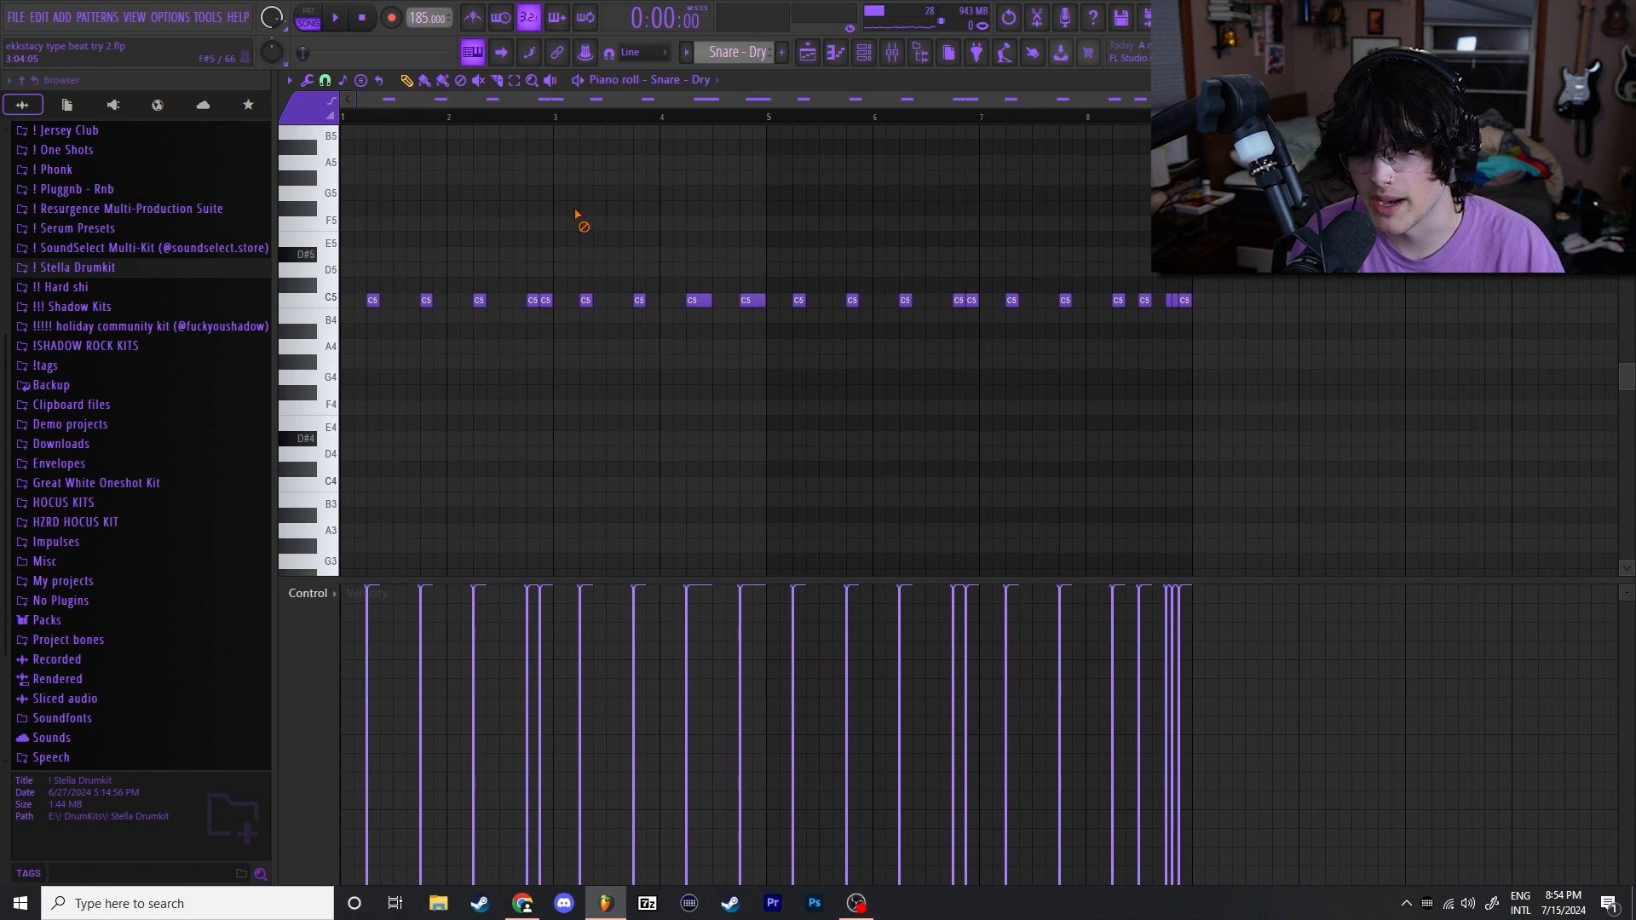
pyautogui.moveTo(1259, 348); pyautogui.dragTo(310, 264)
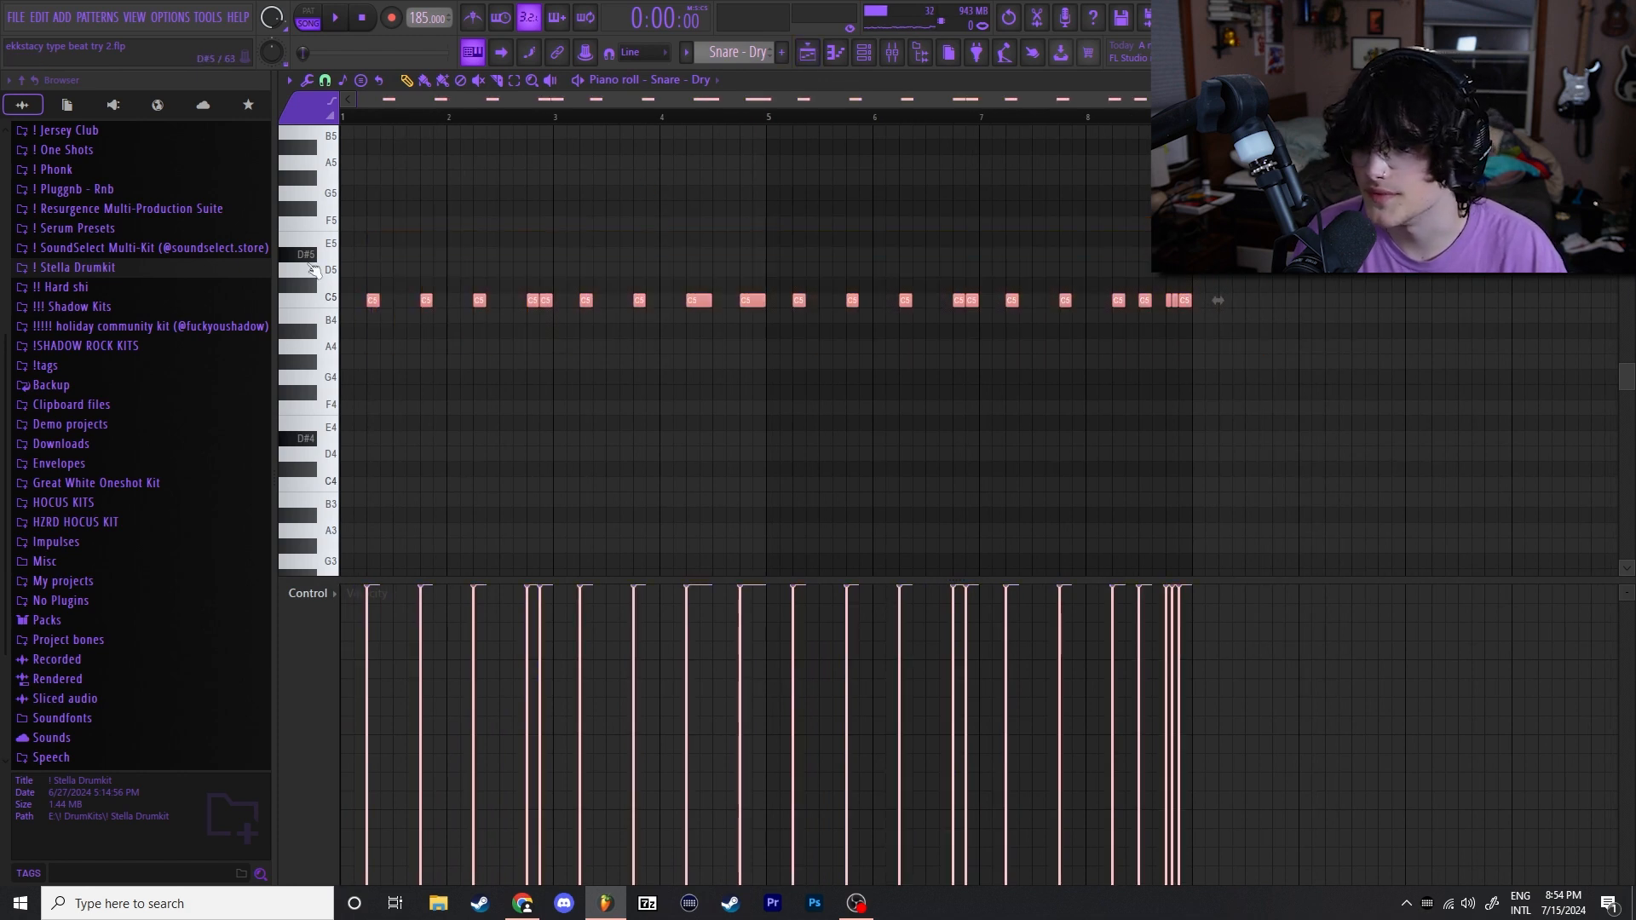
pyautogui.keyDown('ctrl'); pyautogui.click(507, 161); pyautogui.keyUp('ctrl')
pyautogui.scroll(2, 507, 162)
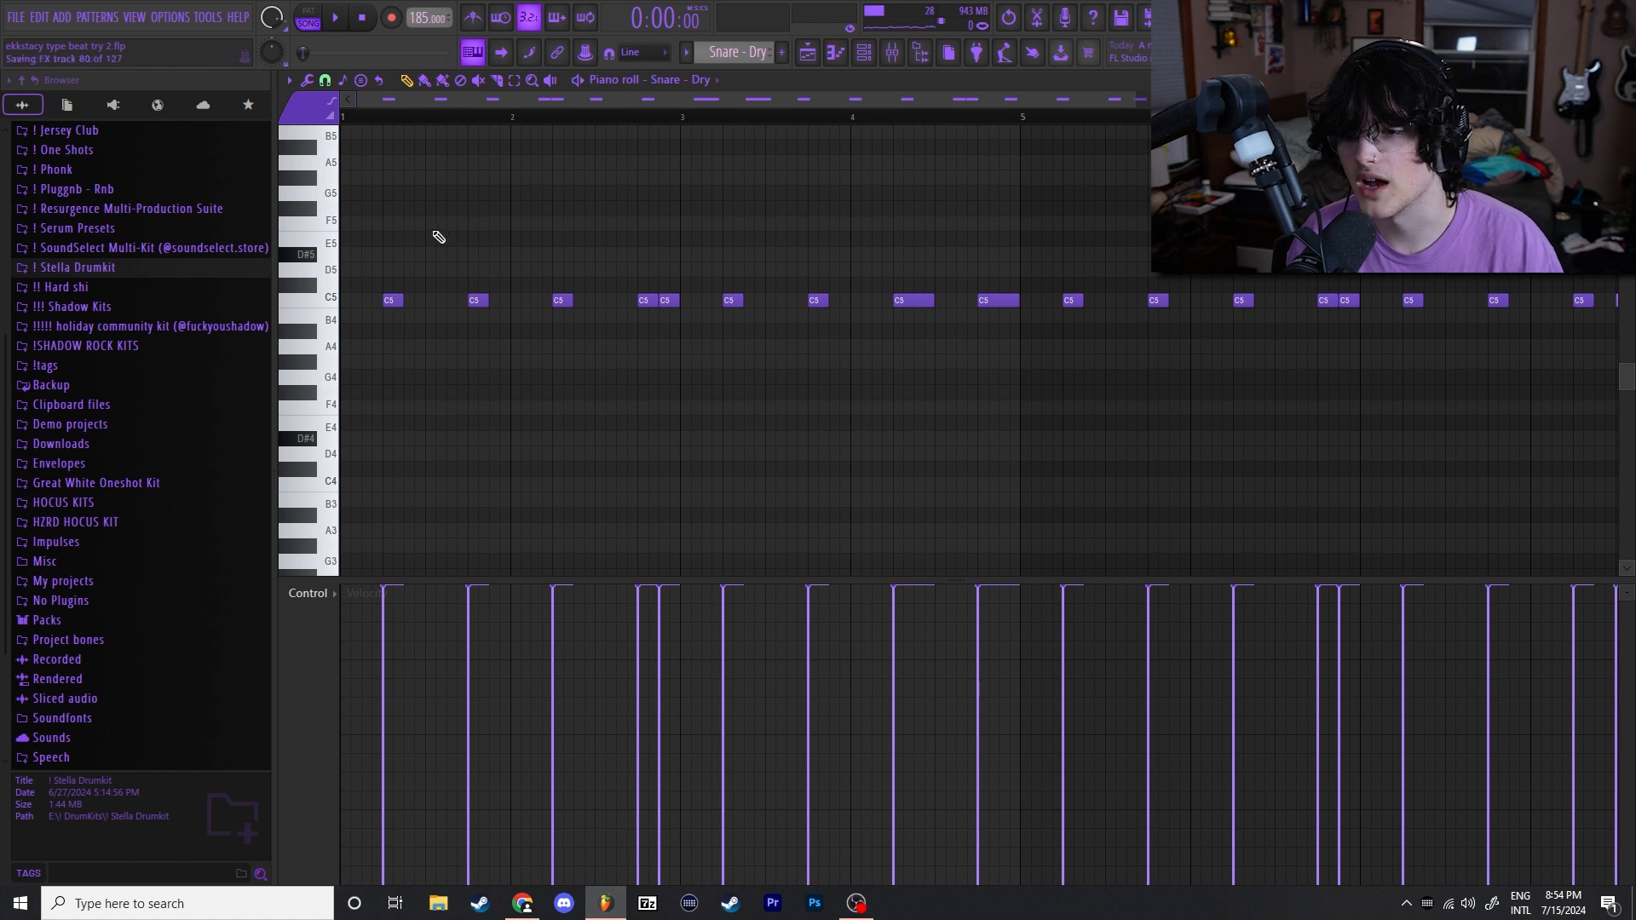
pyautogui.moveTo(372, 216); pyautogui.dragTo(703, 367)
pyautogui.keyDown('ctrl'); pyautogui.click(694, 277); pyautogui.keyUp('ctrl')
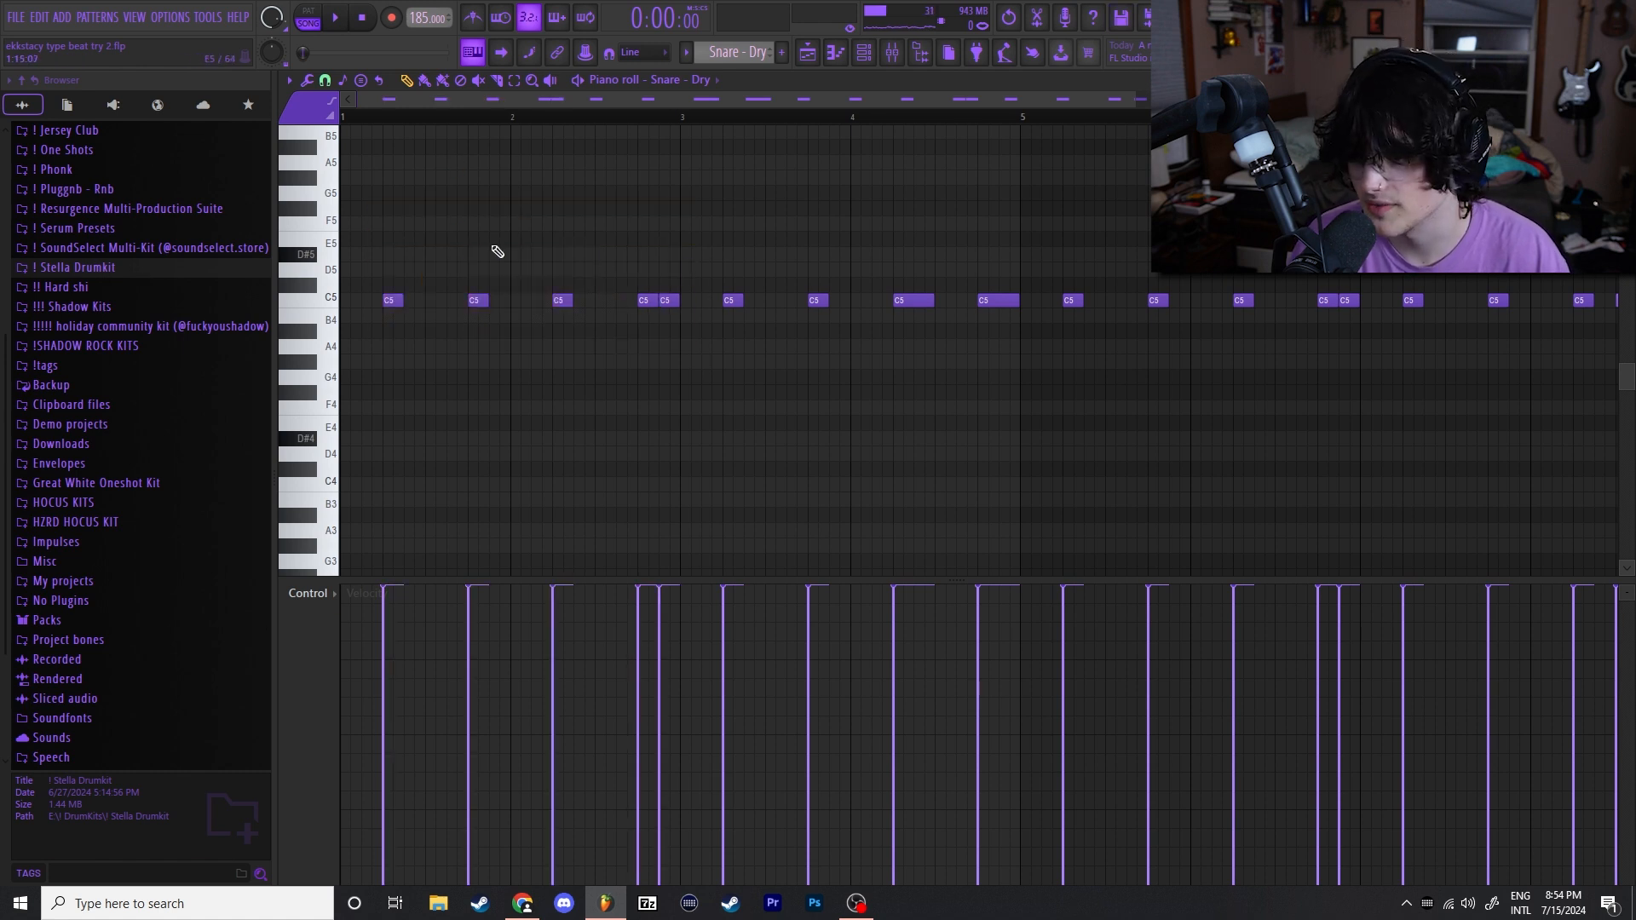
# Highlight the snare notes from bar 1 through the middle of bar 6 and clear the selection.
pyautogui.moveTo(356, 223); pyautogui.dragTo(1300, 364)
pyautogui.scroll(-2, 791, 267)
pyautogui.rightClick(550, 210)
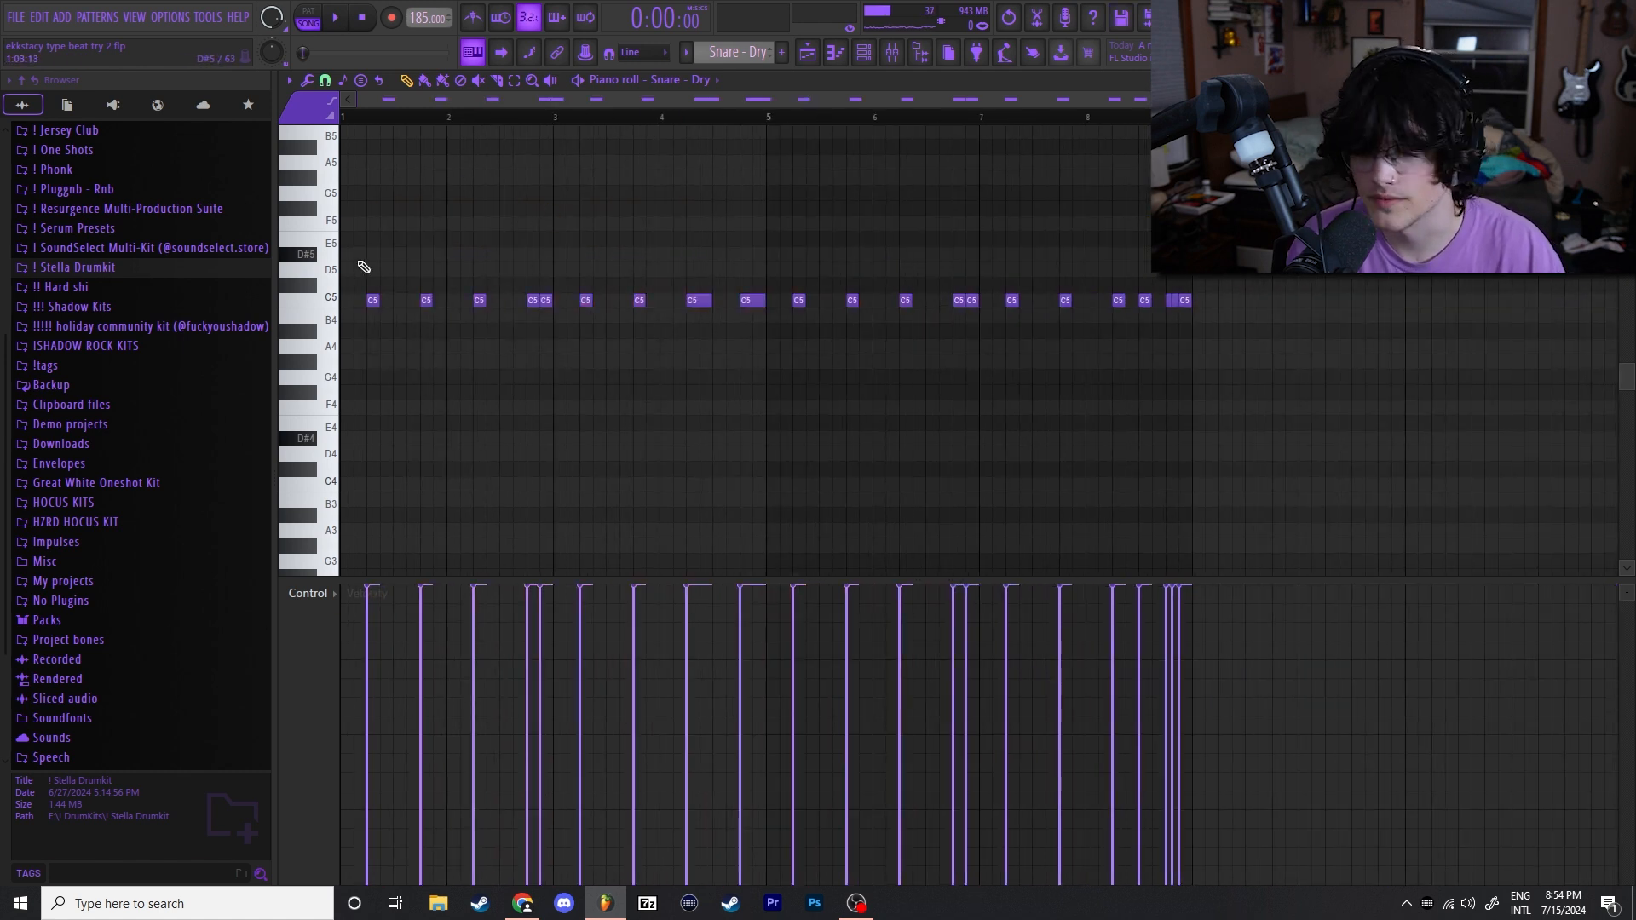
pyautogui.moveTo(357, 261); pyautogui.dragTo(471, 261)
pyautogui.keyDown('ctrl'); pyautogui.click(1278, 307); pyautogui.keyUp('ctrl')
pyautogui.scroll(2, 400, 243)
pyautogui.moveTo(359, 231); pyautogui.dragTo(1301, 356)
pyautogui.keyDown('ctrl'); pyautogui.click(1262, 333); pyautogui.keyUp('ctrl')
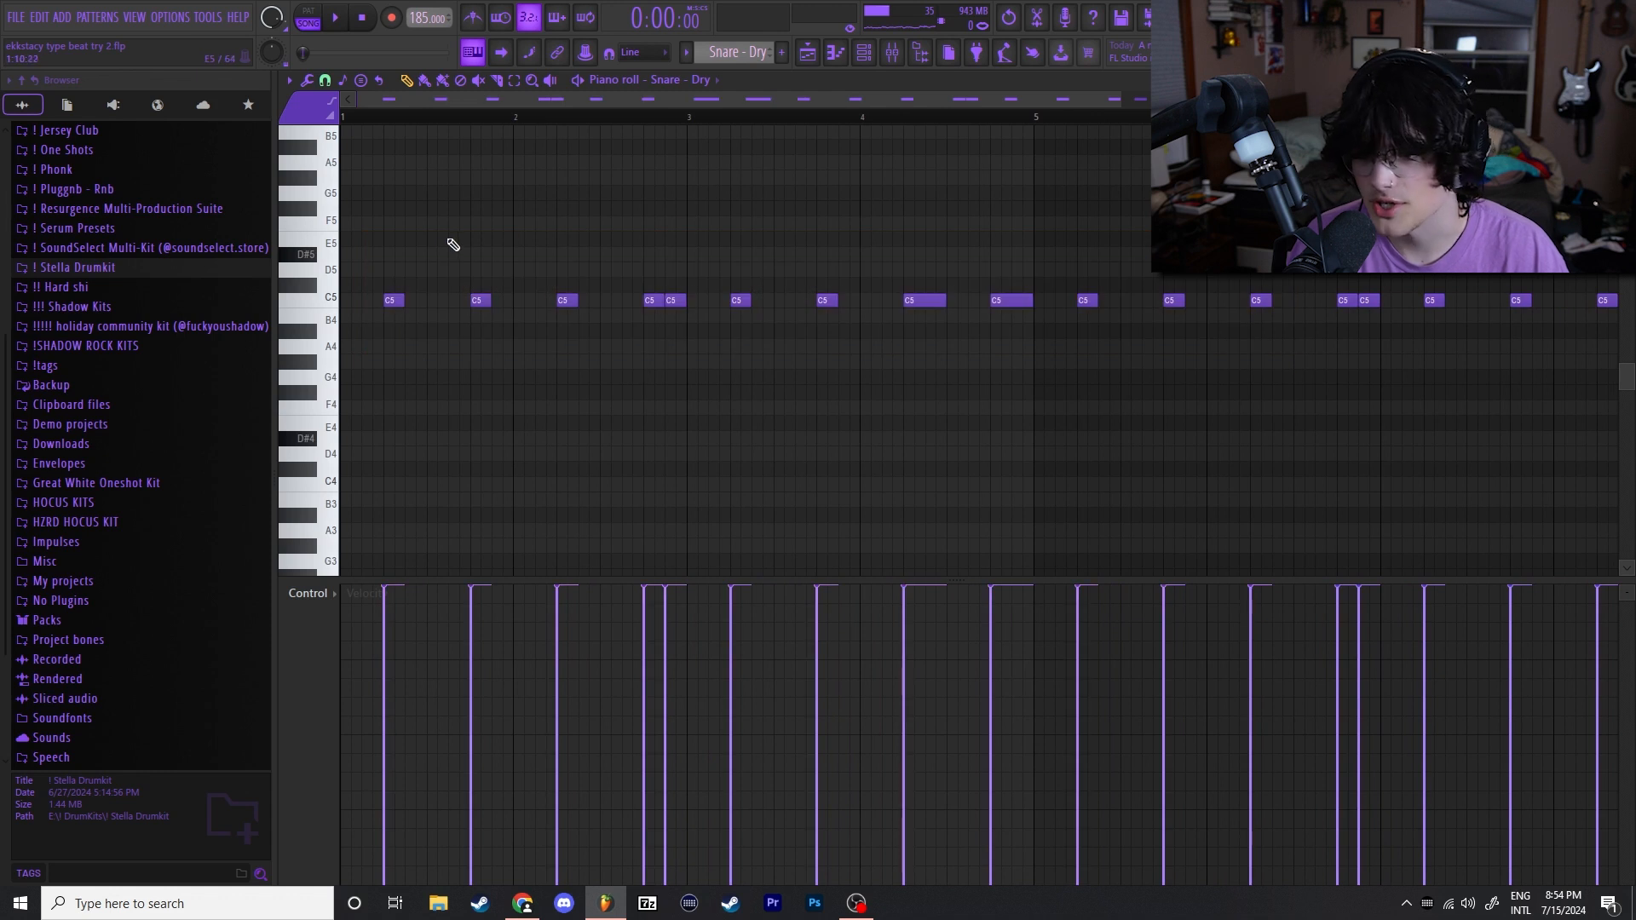
# Highlight the snare notes from bar 1 into bar 3 and clear the selection.
pyautogui.moveTo(373, 227); pyautogui.dragTo(770, 341)
pyautogui.keyDown('ctrl'); pyautogui.click(682, 256); pyautogui.keyUp('ctrl')
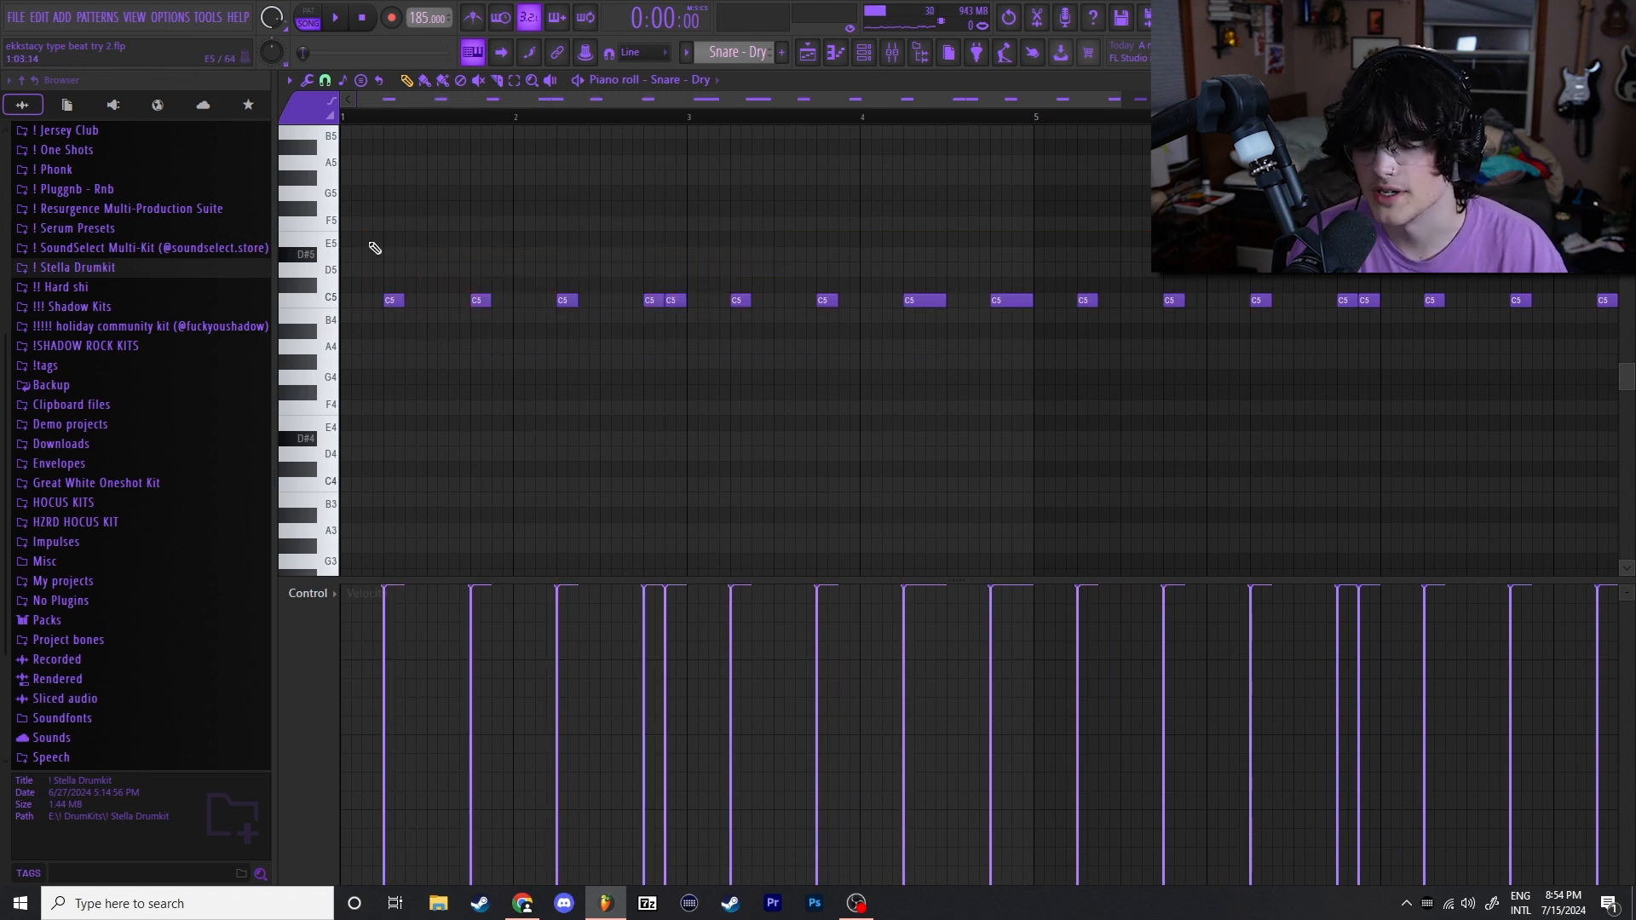
pyautogui.moveTo(368, 239); pyautogui.dragTo(818, 336)
pyautogui.keyDown('ctrl'); pyautogui.click(819, 234); pyautogui.keyUp('ctrl')
# Highlight the double snare hits at the ends of bars 2 and 6 and the closing roll in bar 8.
pyautogui.scroll(-2, 604, 278)
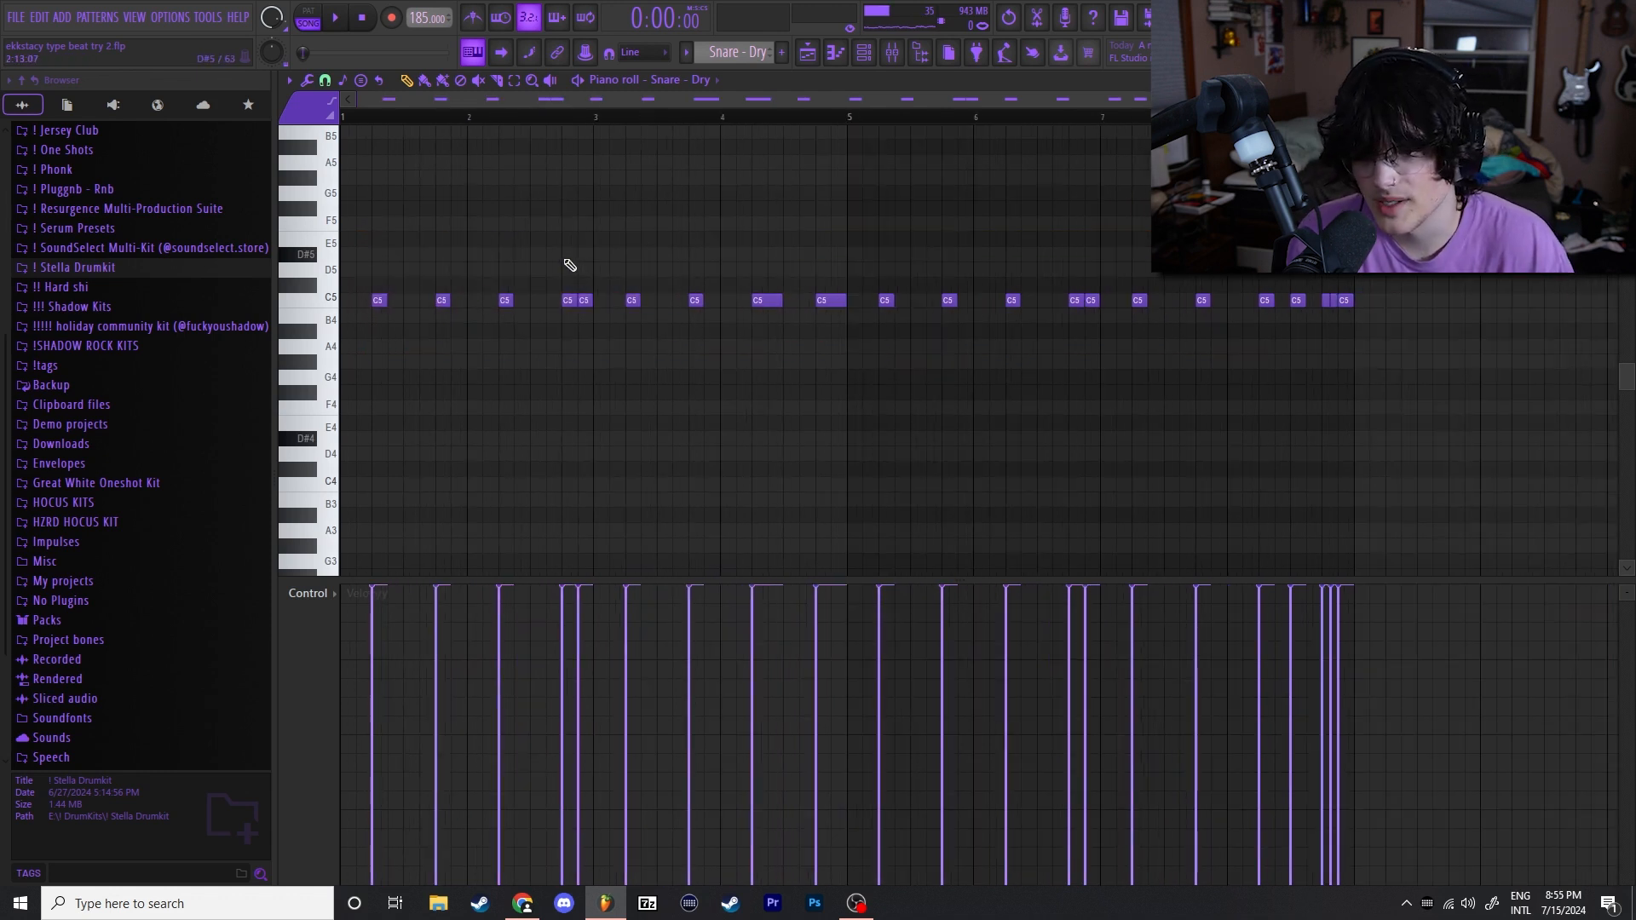
pyautogui.moveTo(560, 250); pyautogui.dragTo(595, 327)
pyautogui.keyDown('ctrl'); pyautogui.click(612, 249); pyautogui.keyUp('ctrl')
pyautogui.keyDown('ctrl'); pyautogui.click(673, 262); pyautogui.keyUp('ctrl')
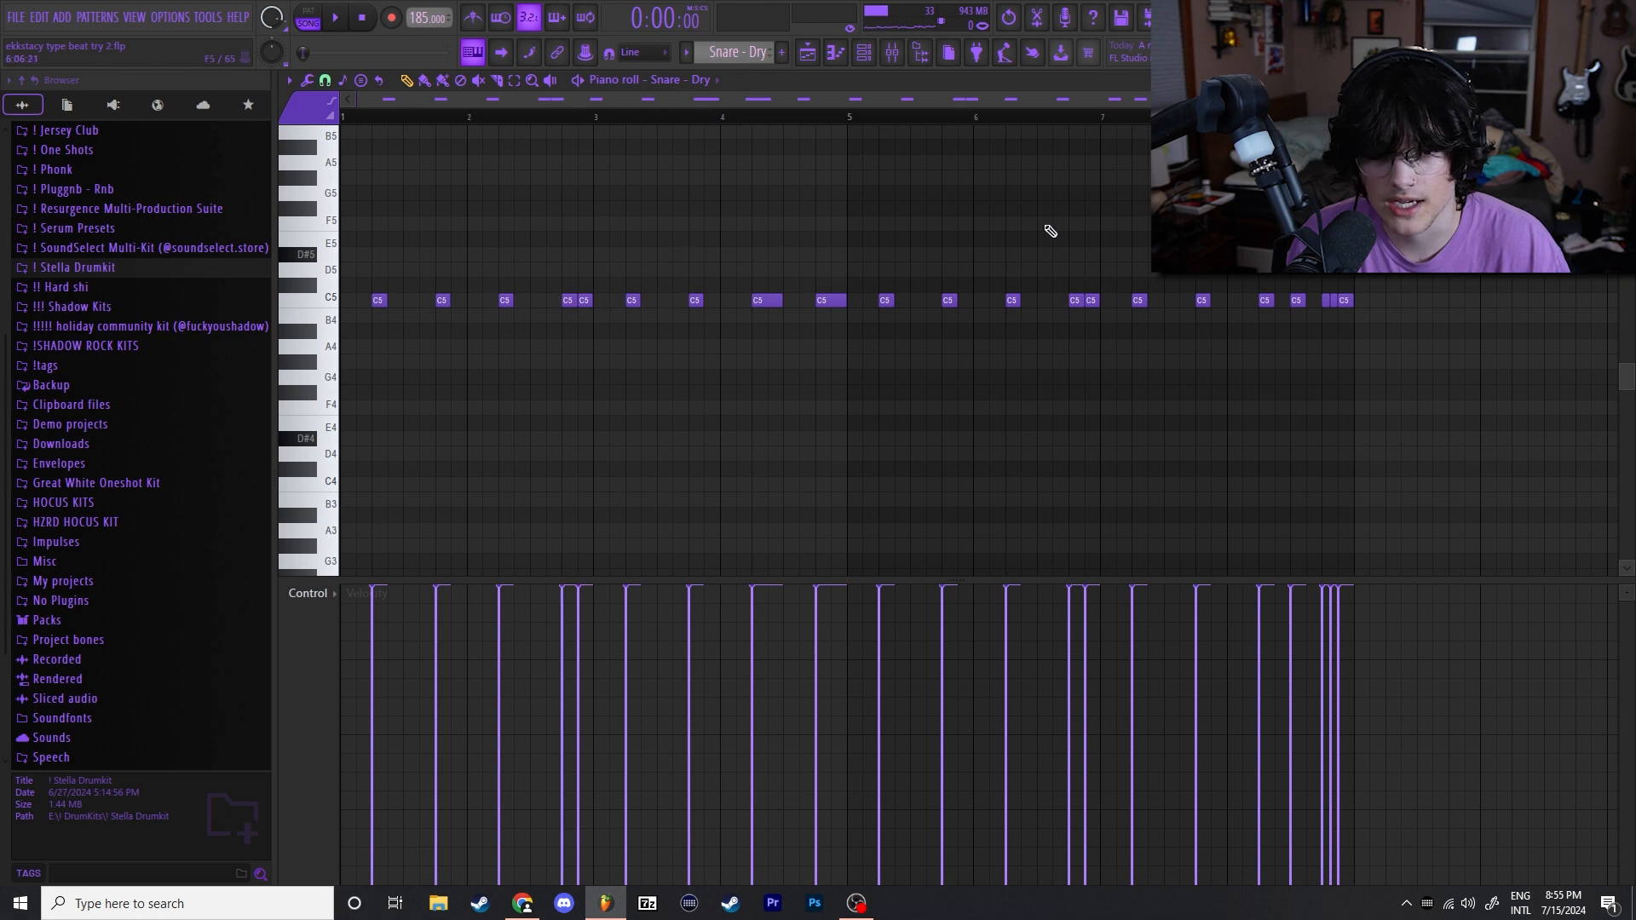
pyautogui.moveTo(1057, 290); pyautogui.dragTo(1118, 320)
pyautogui.moveTo(1304, 255); pyautogui.dragTo(1370, 328)
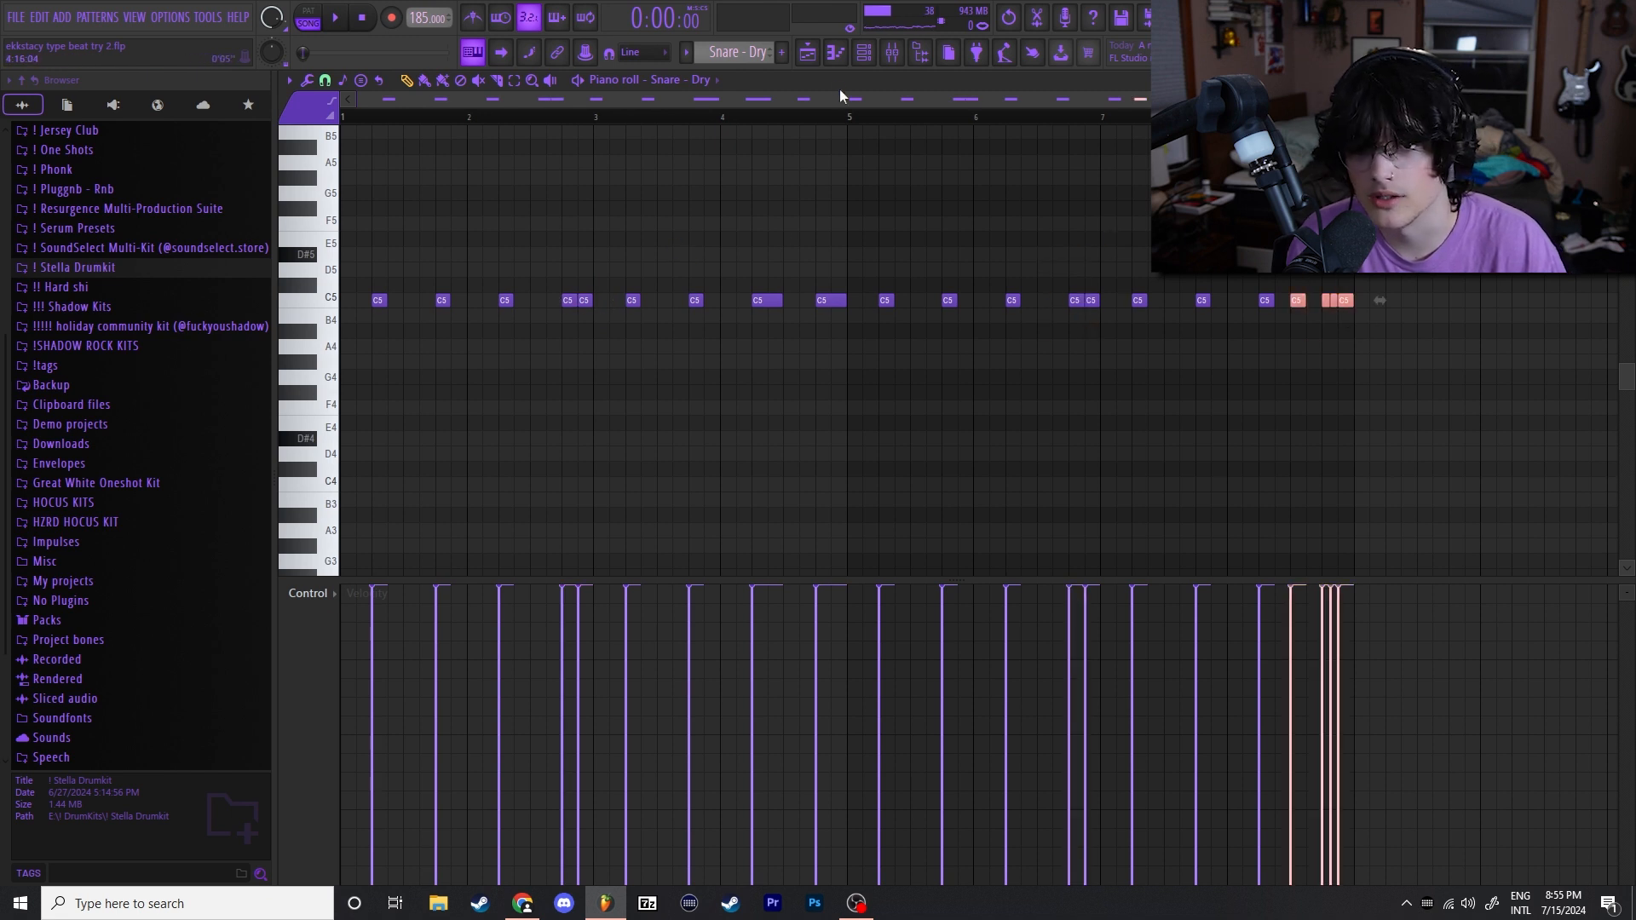
# Return to the playlist, open the Ride - Just pattern in the piano roll and play it.
pyautogui.click(808, 53)
pyautogui.doubleClick(668, 216)
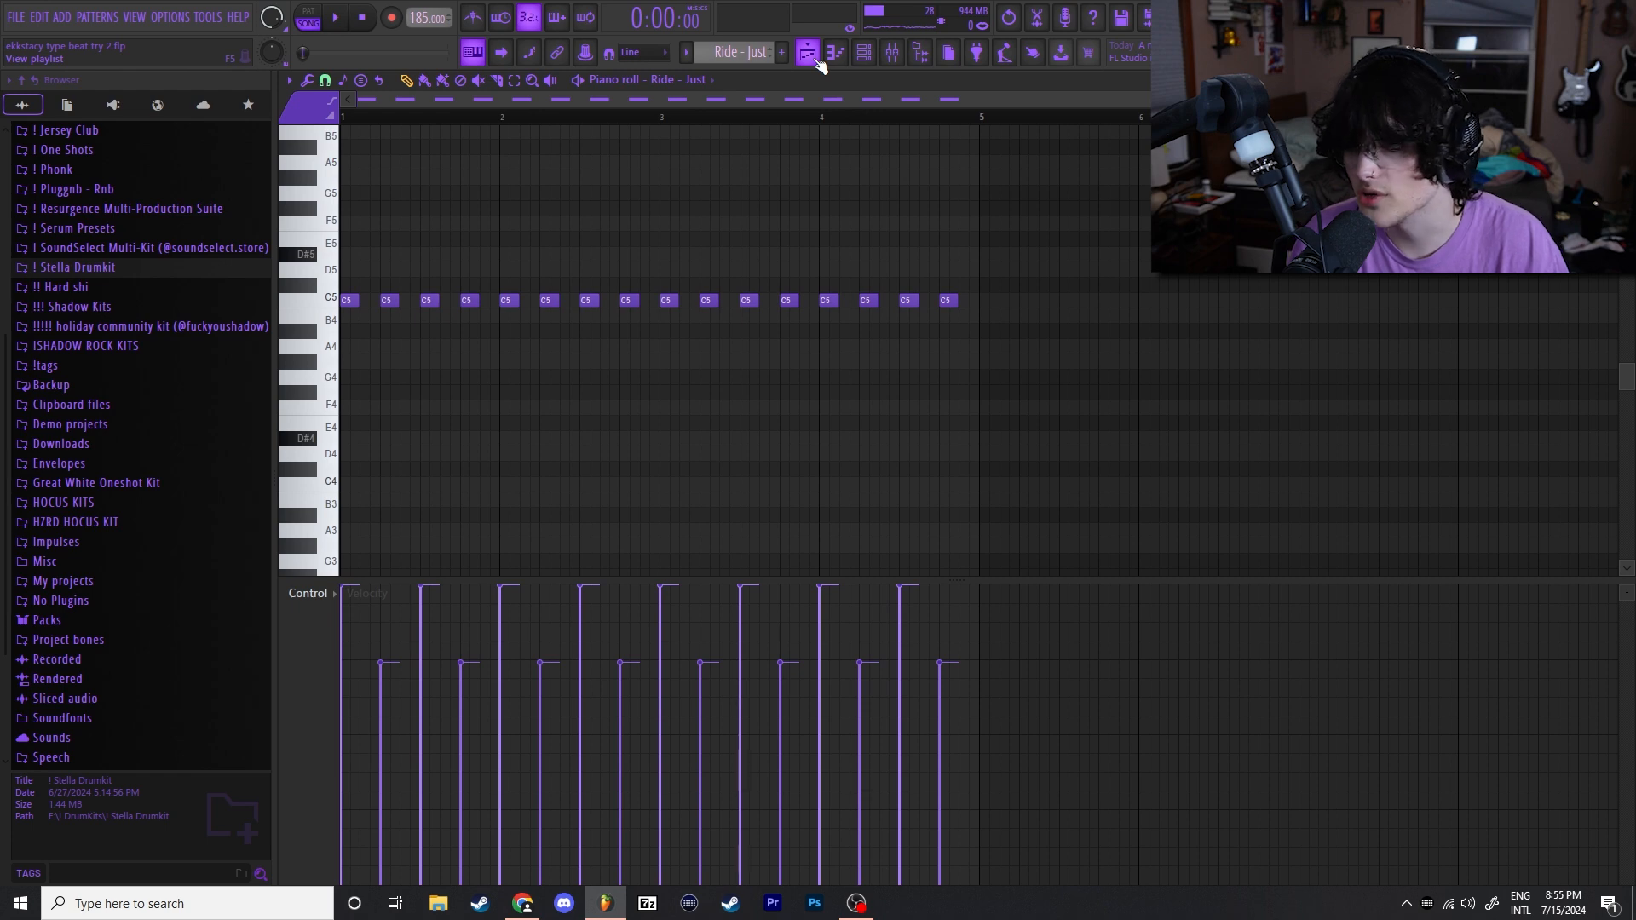
pyautogui.press('space')
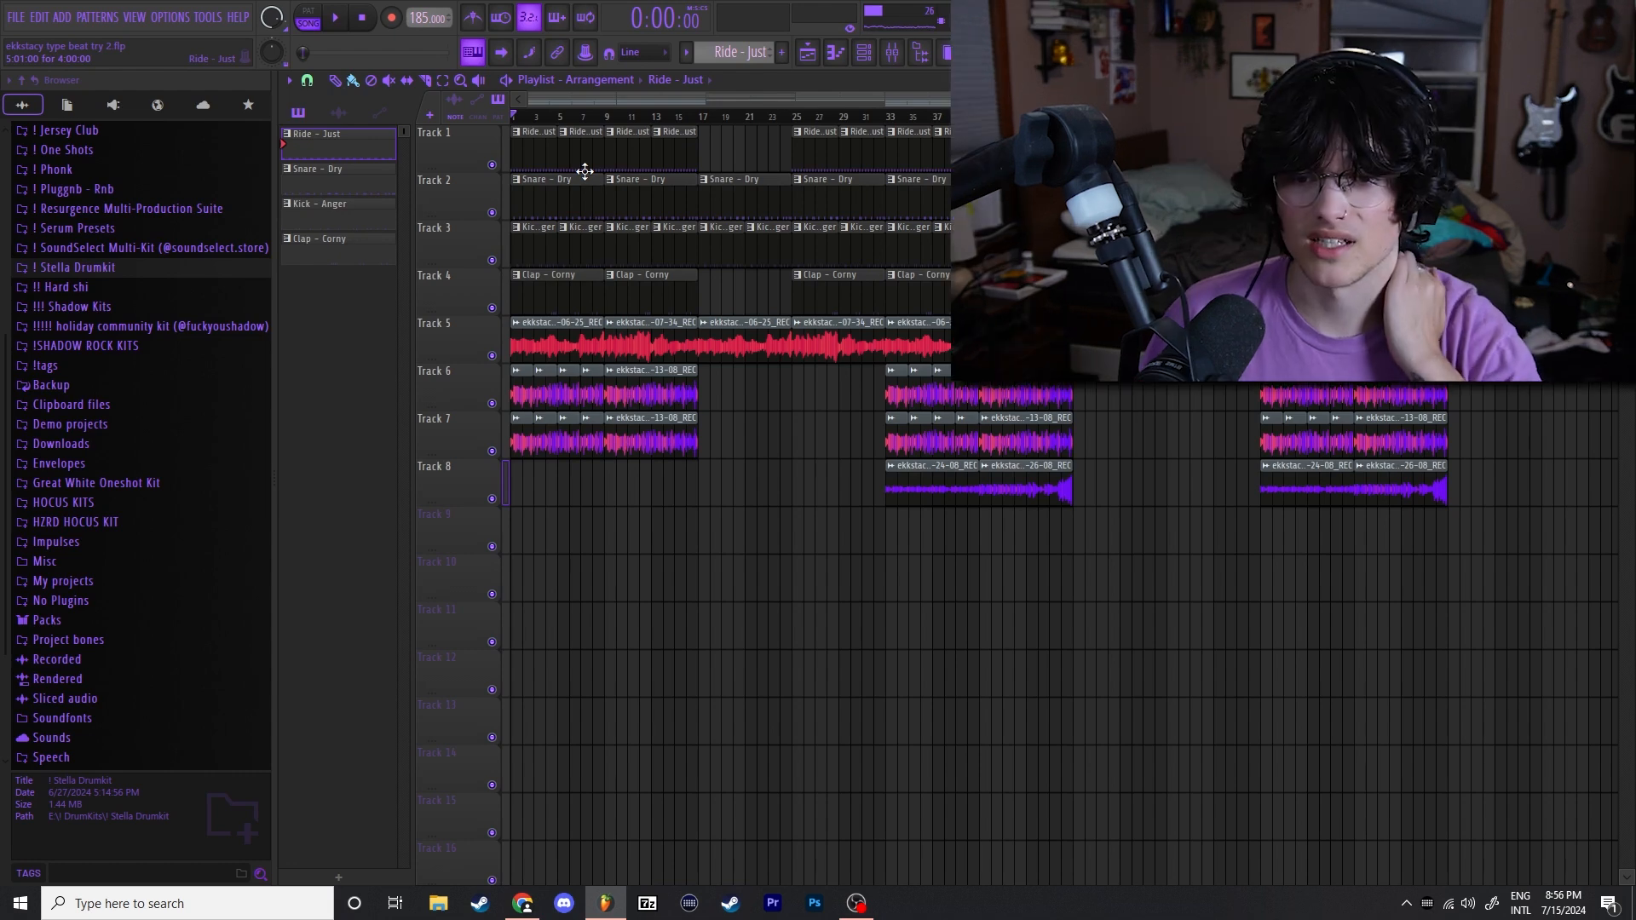
# Select the clips in the arrangement's first bar, save the project and clear the selection.
pyautogui.scroll(5, 489, 196)
pyautogui.moveTo(527, 128); pyautogui.dragTo(537, 205)
pyautogui.hotkey('ctrl', 's')
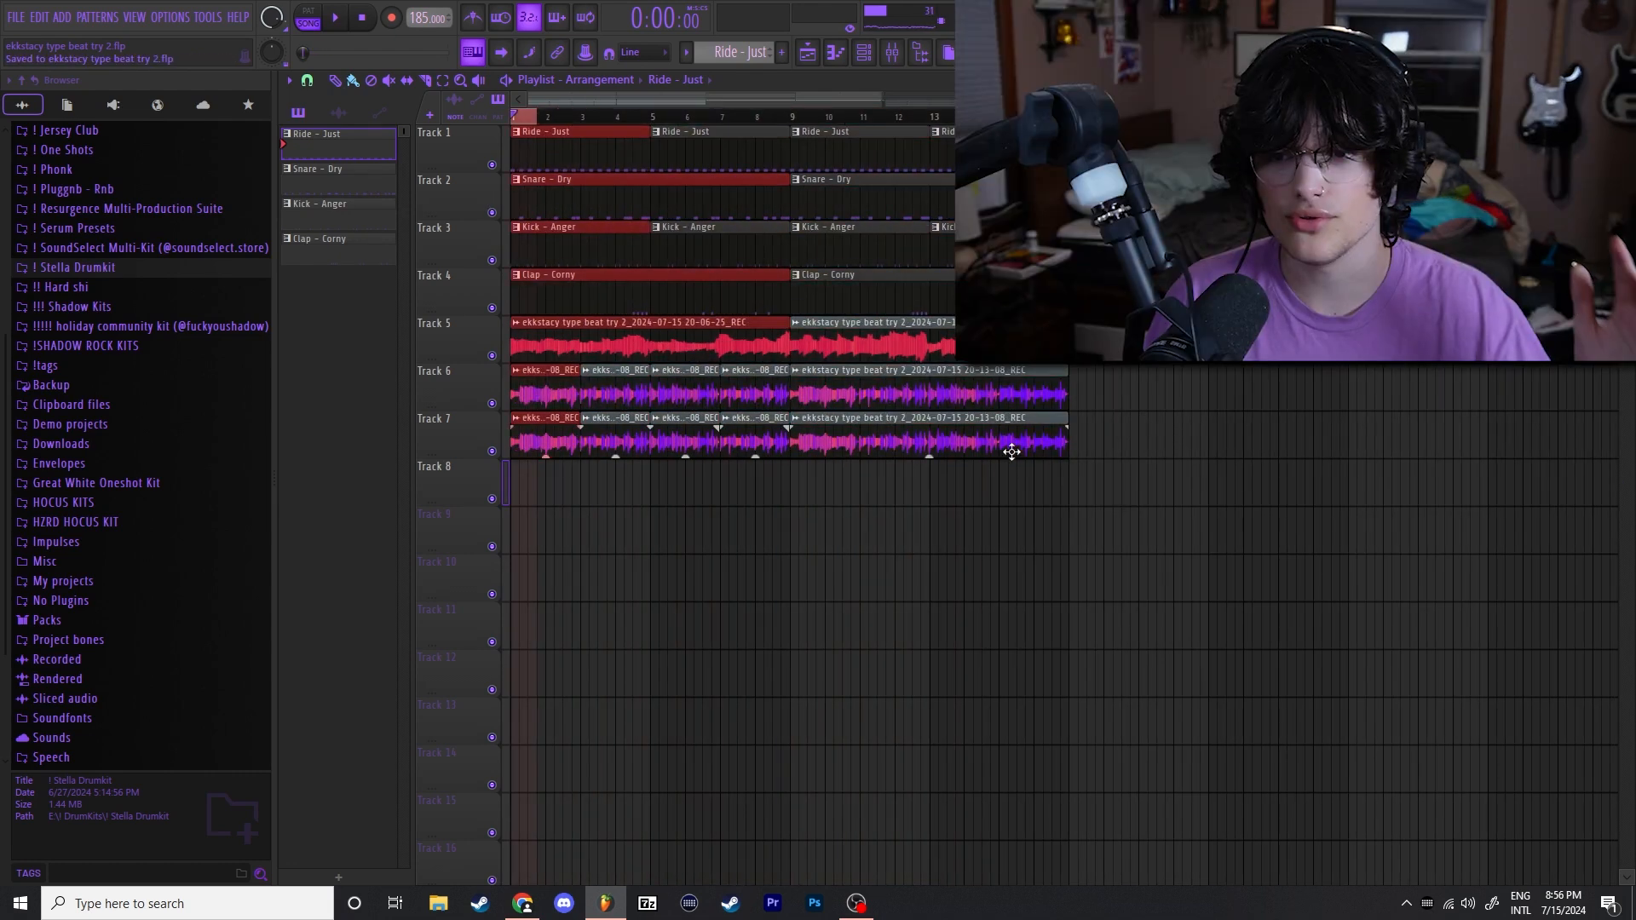
pyautogui.click(1011, 453)
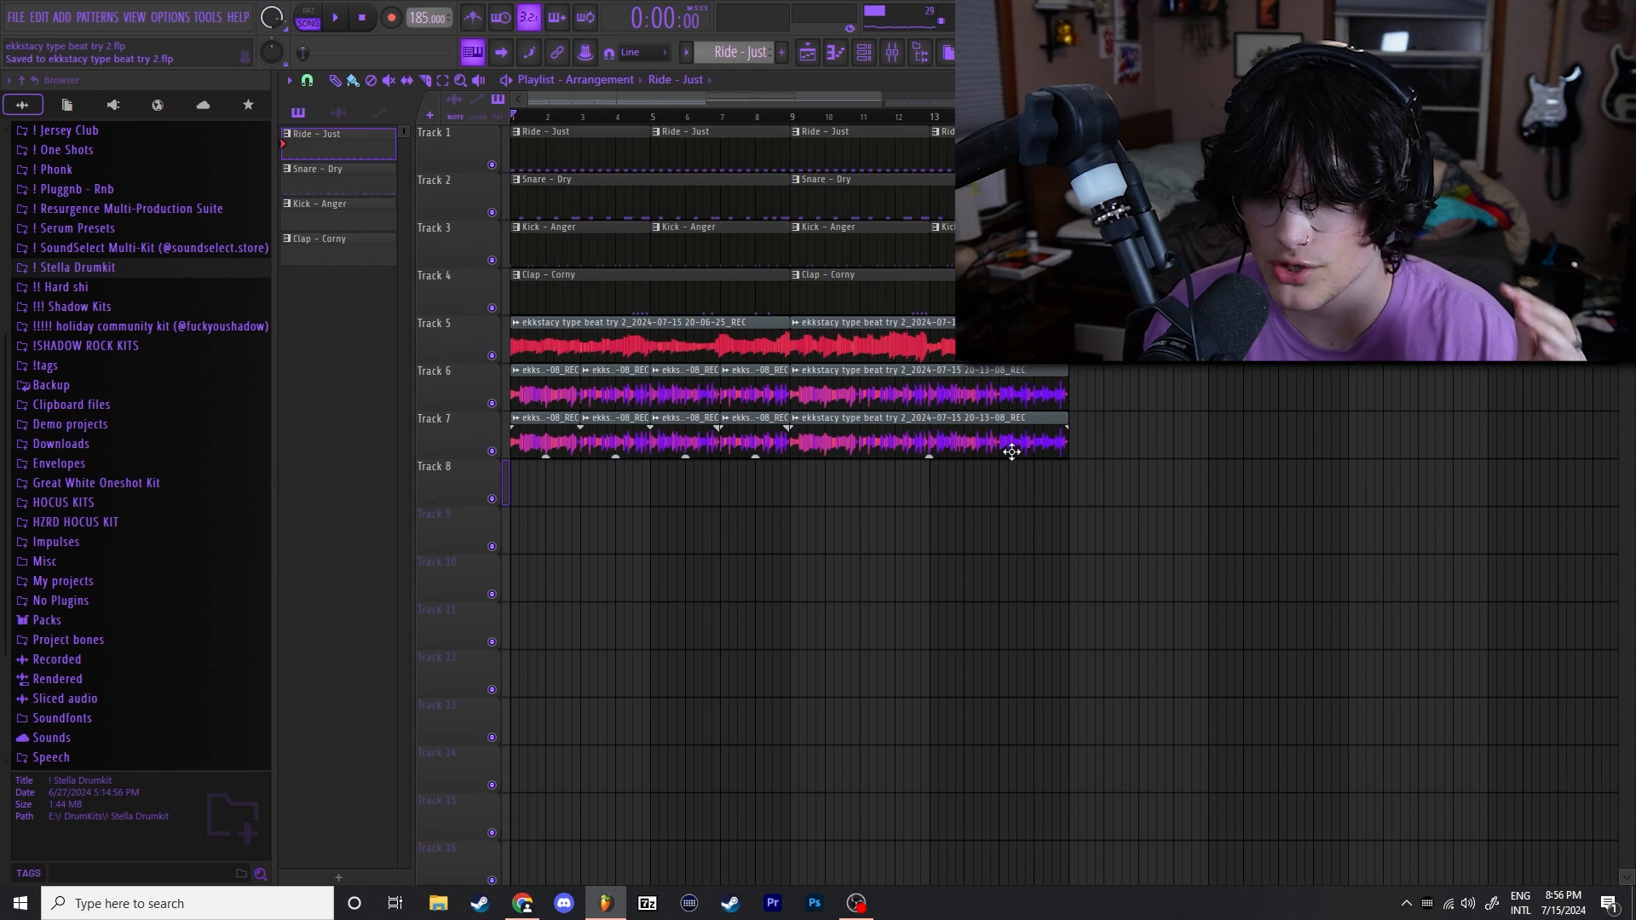
# Highlight the drum pattern clips on Tracks 1 to 4 across the first 16 bars of the arrangement.
pyautogui.moveTo(1093, 128); pyautogui.dragTo(538, 271)
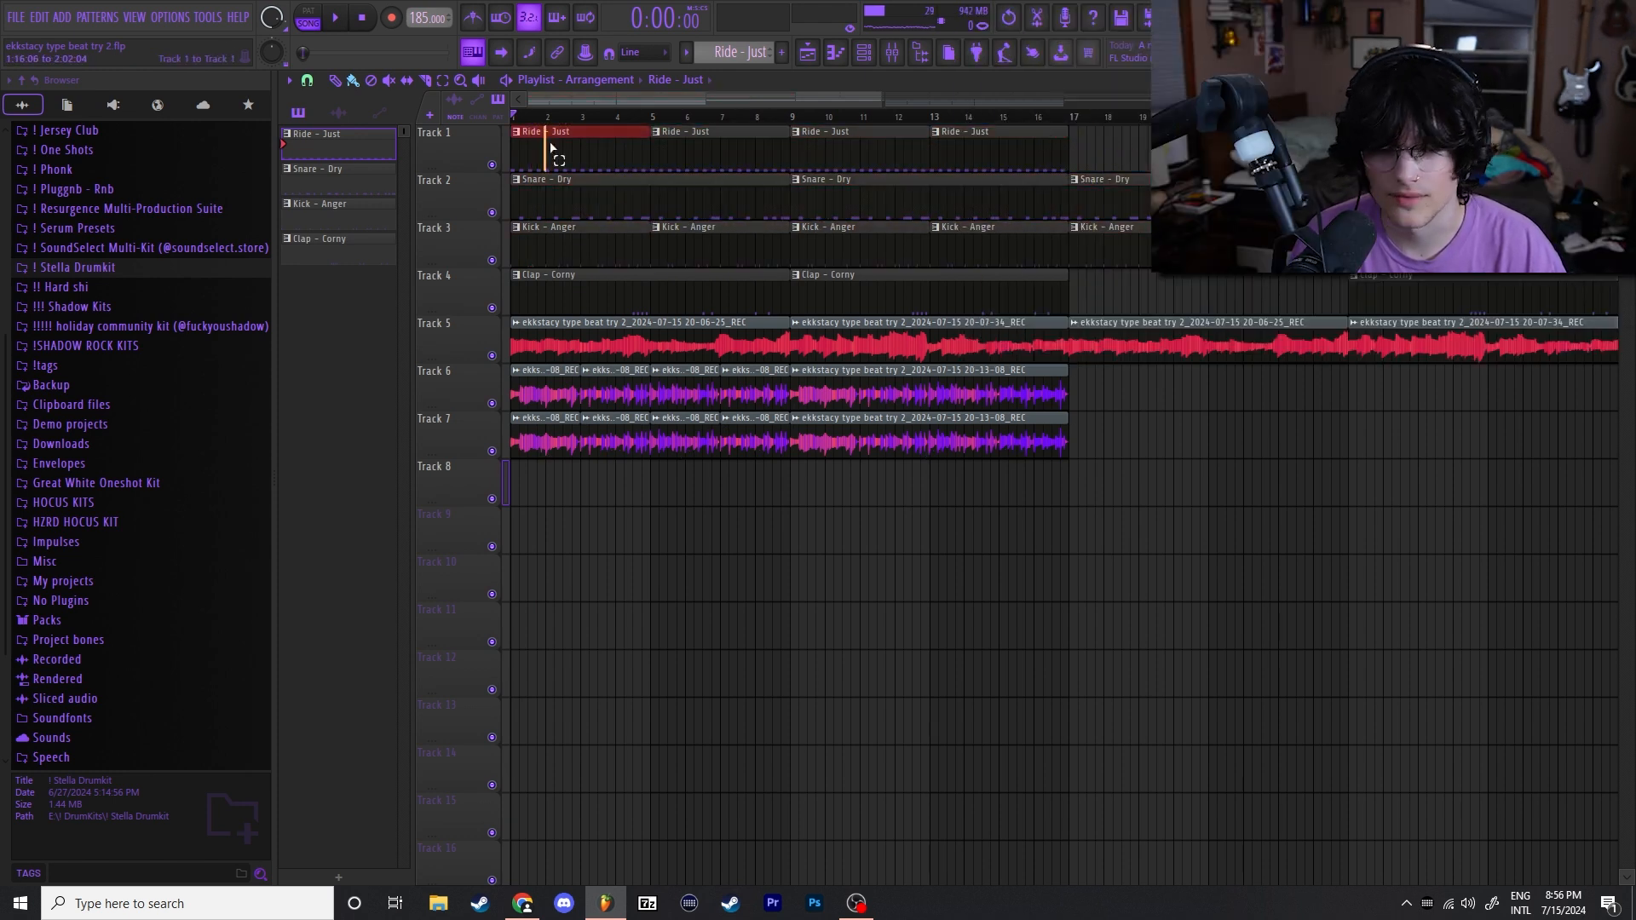
pyautogui.moveTo(552, 149); pyautogui.dragTo(1057, 311)
pyautogui.moveTo(558, 128); pyautogui.dragTo(1015, 278)
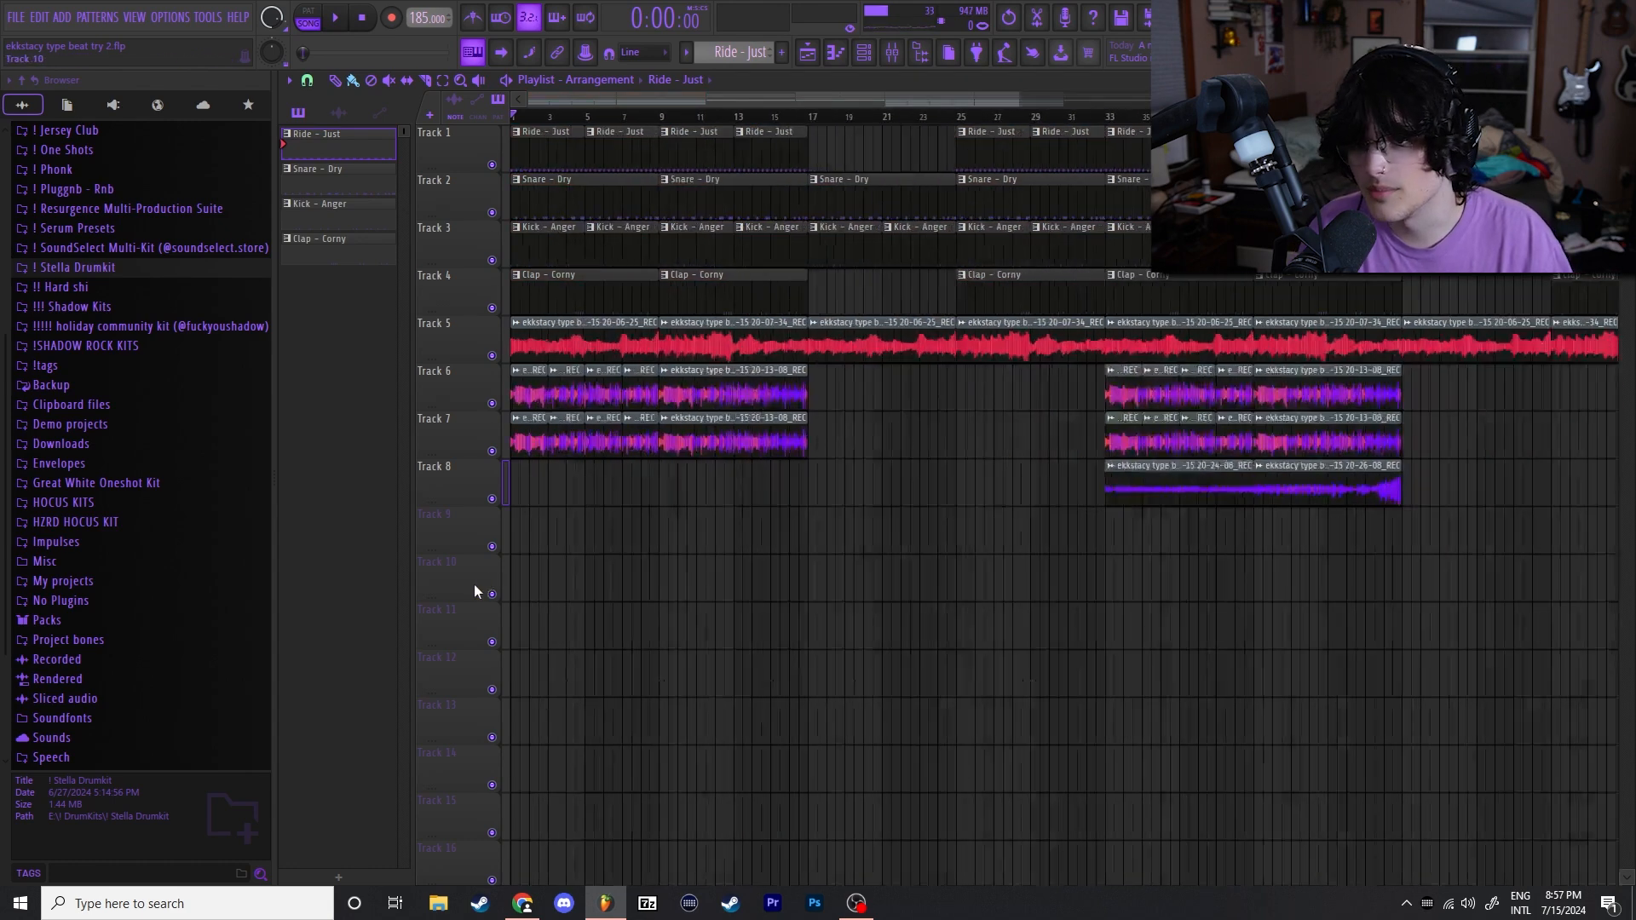
# Select all clips in the arrangement and move them four bars later so they start at bar 5.
pyautogui.moveTo(1479, 647); pyautogui.dragTo(511, 104)
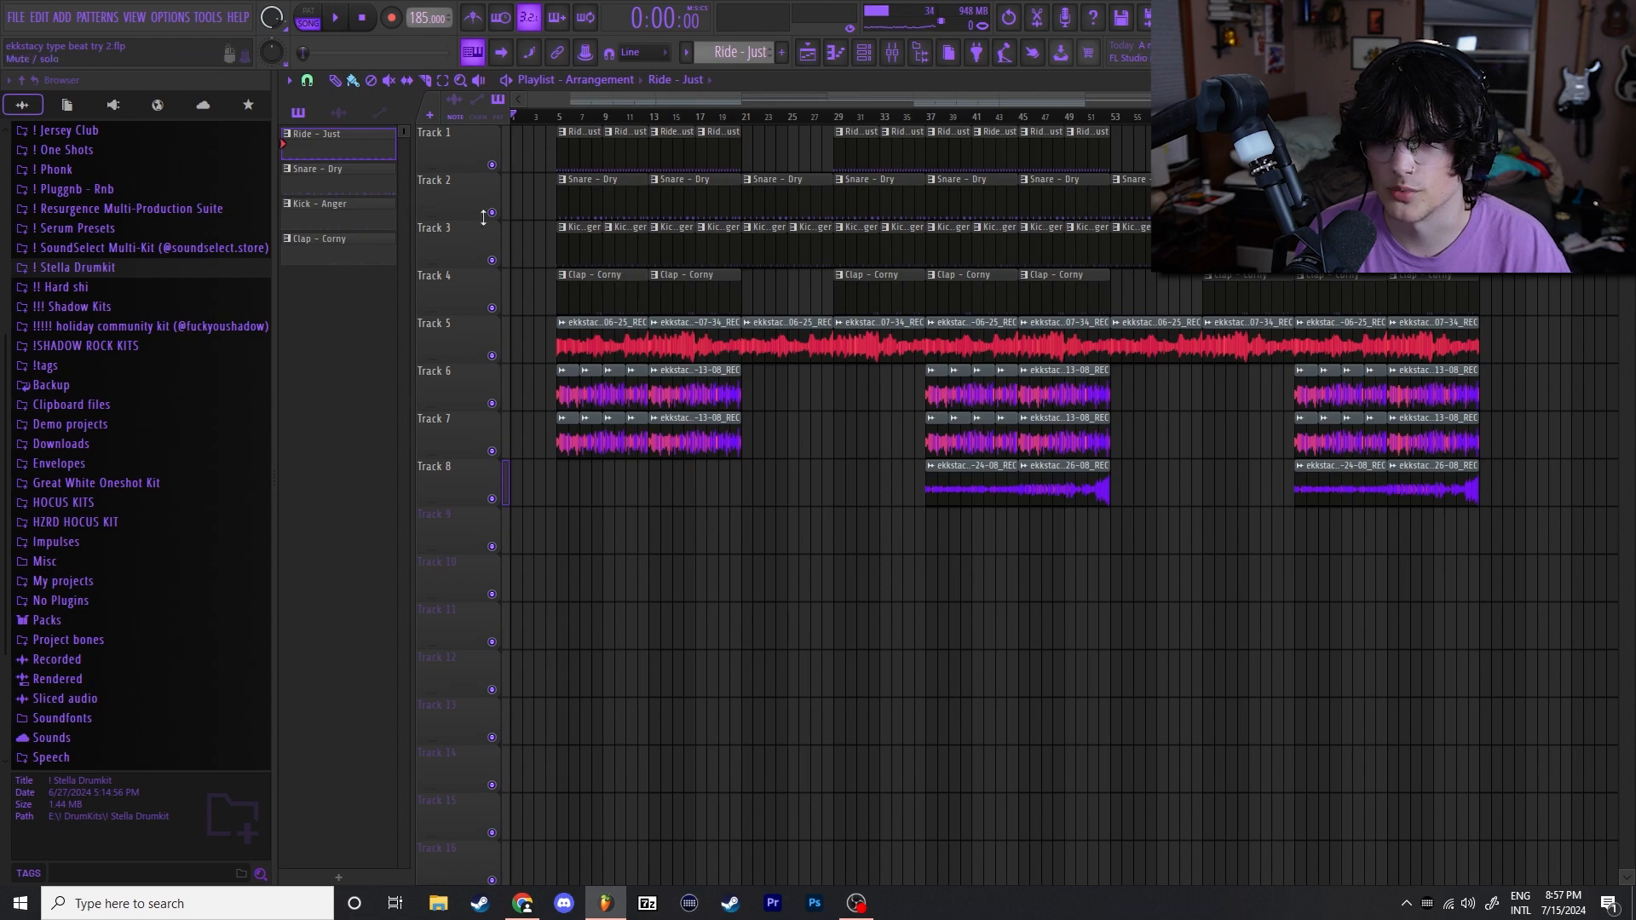
# Place Snare - Dry and Kick - Anger clips at bar 1 on Tracks 9 and 10 and trim both to two bars.
pyautogui.scroll(5, 551, 228)
pyautogui.moveTo(608, 198); pyautogui.dragTo(756, 252)
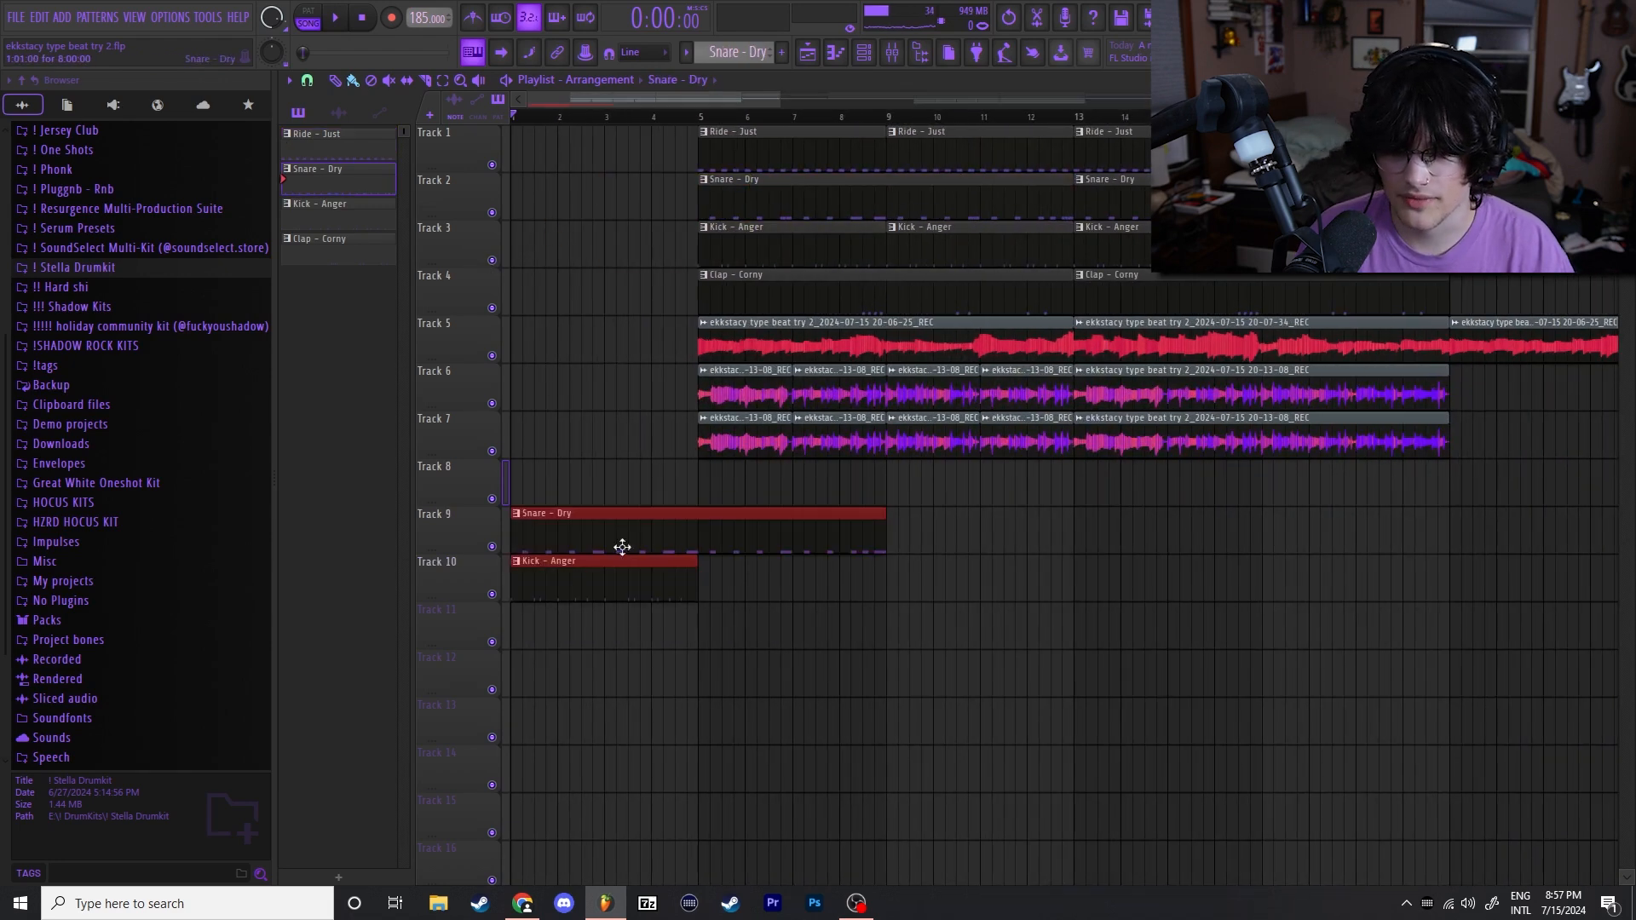
pyautogui.moveTo(886, 511); pyautogui.dragTo(608, 505)
pyautogui.scroll(-5, 729, 607)
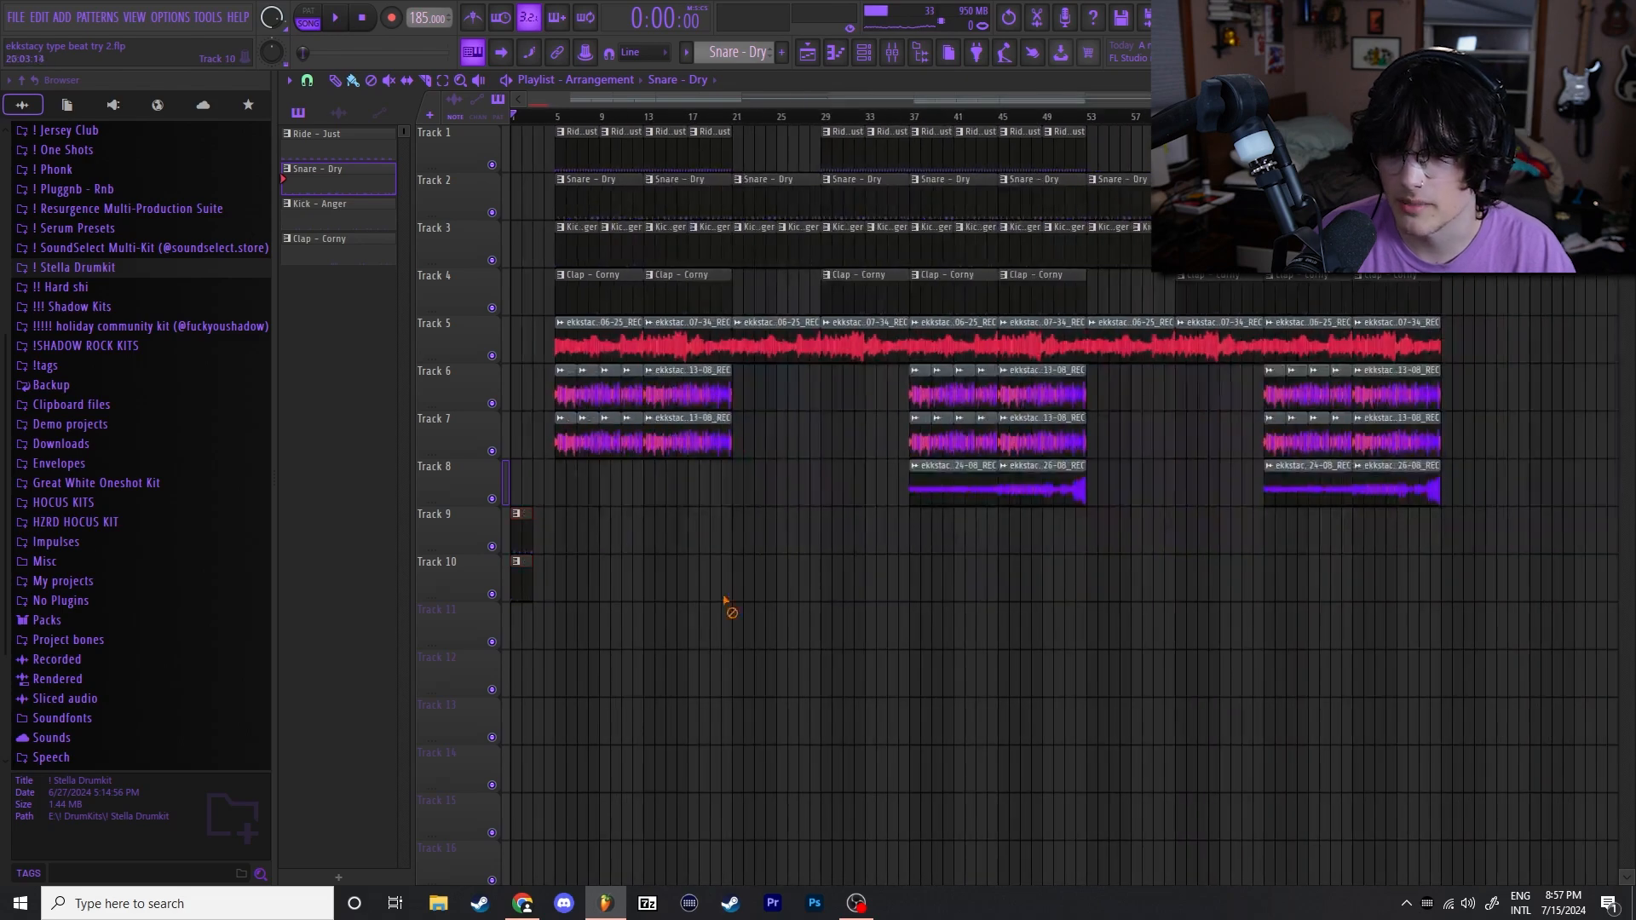
# Select all clips on Tracks 1 to 8, move them two bars earlier to start at bar 3, and play the intro.
pyautogui.moveTo(1492, 484); pyautogui.dragTo(552, 134)
pyautogui.moveTo(578, 147); pyautogui.dragTo(556, 146)
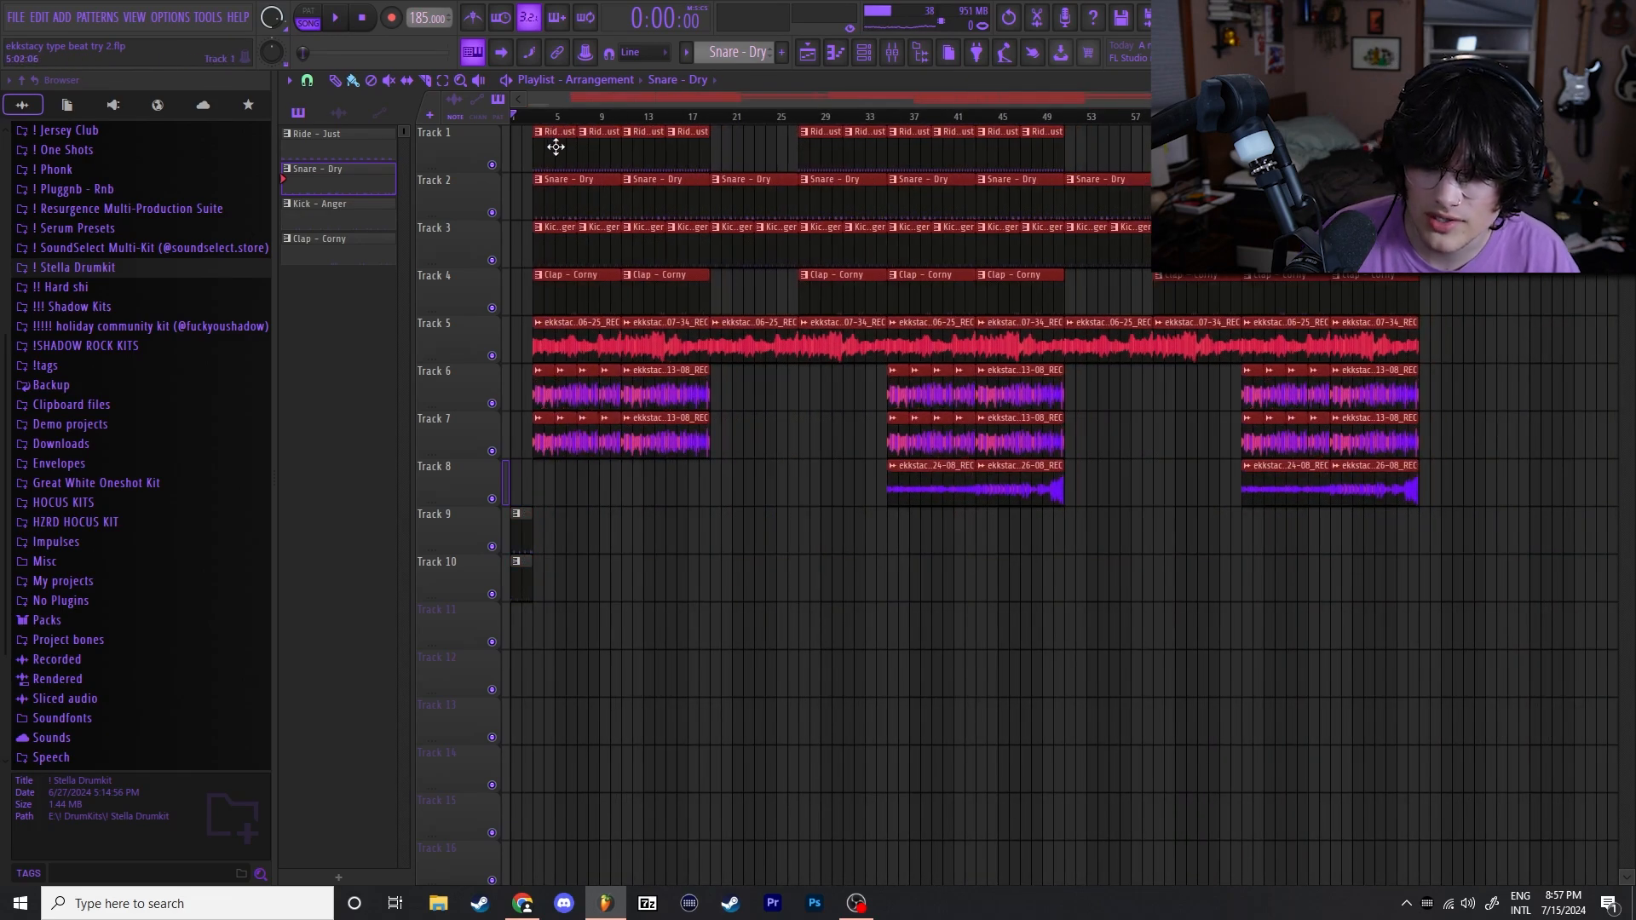
pyautogui.press('space')
pyautogui.scroll(4, 494, 660)
pyautogui.rightClick(535, 653)
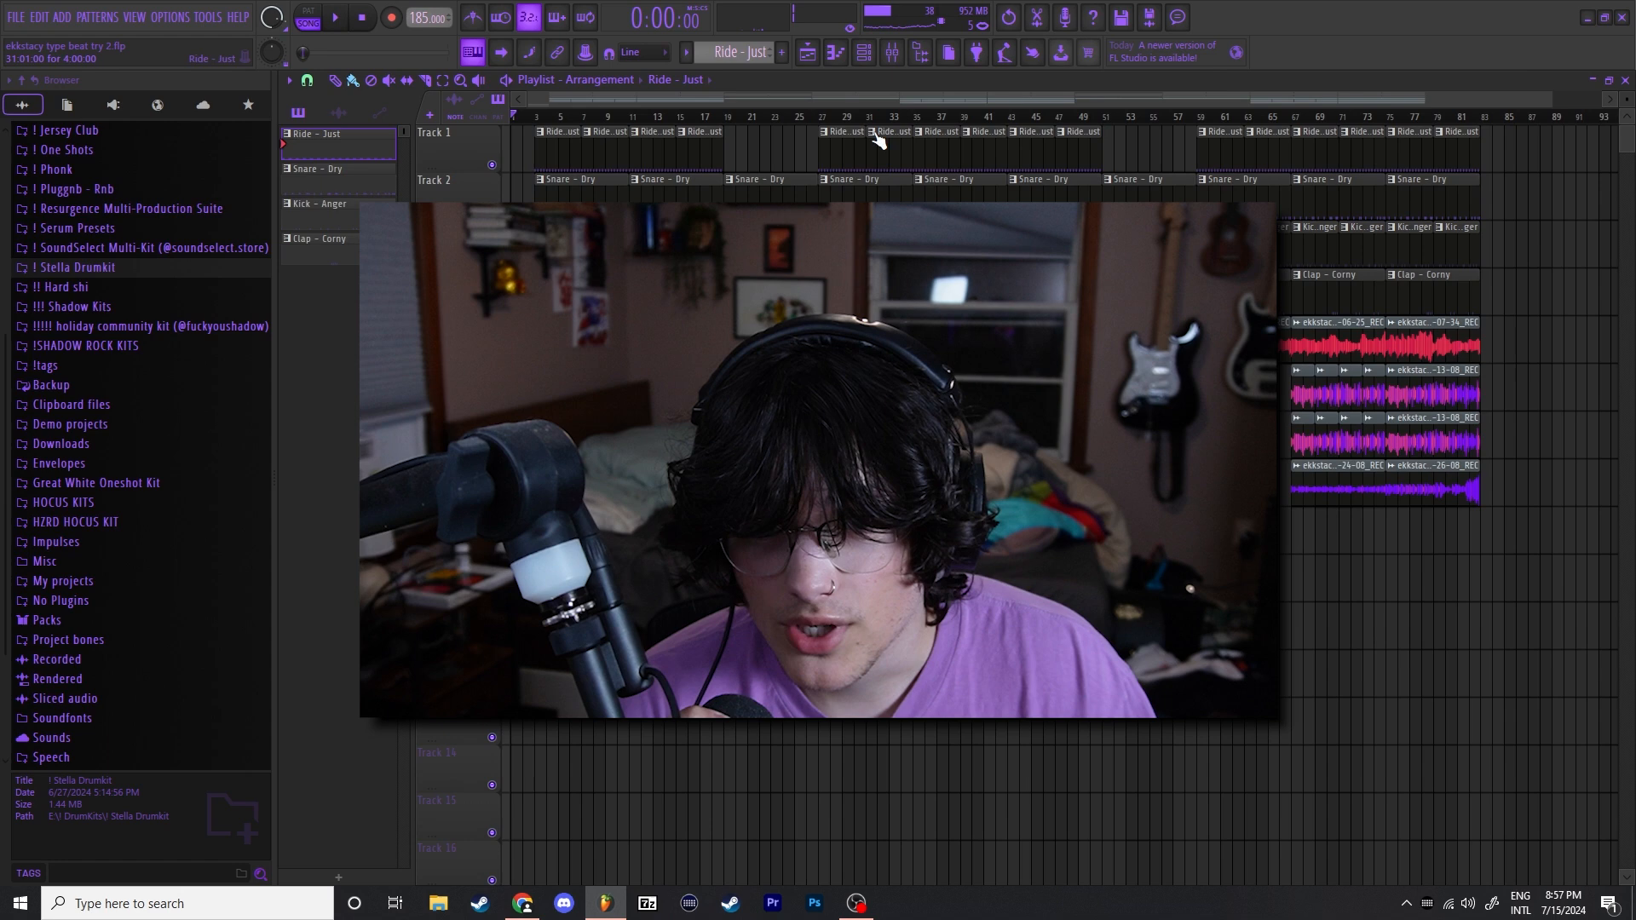
# Open the mixer and return to the playlist.
pyautogui.click(896, 54)
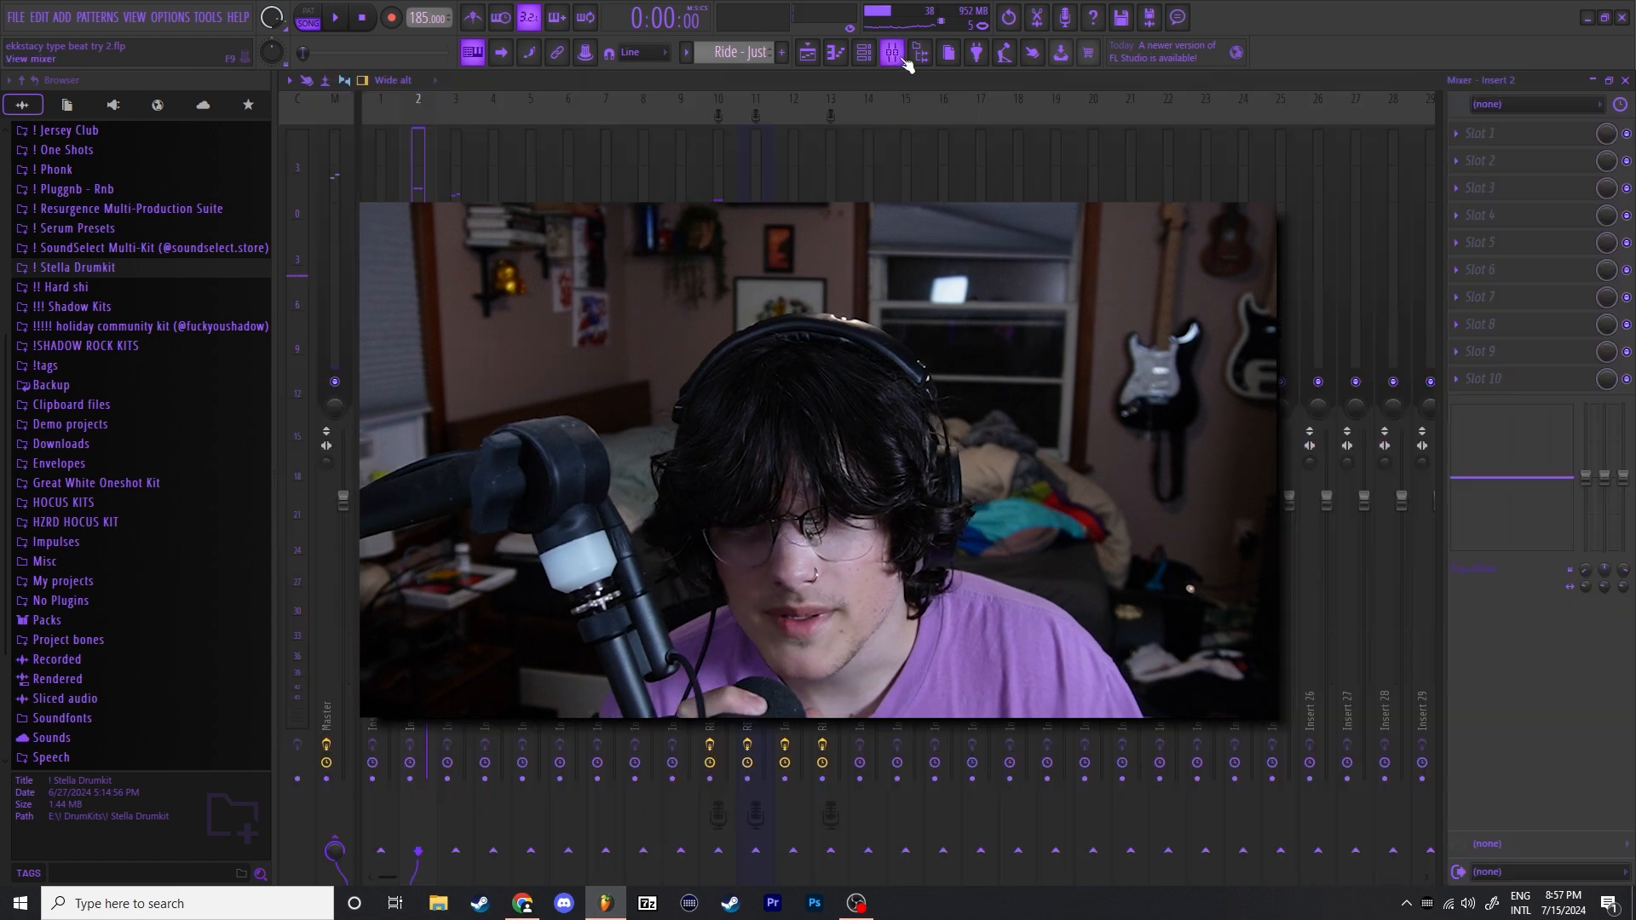
pyautogui.click(808, 53)
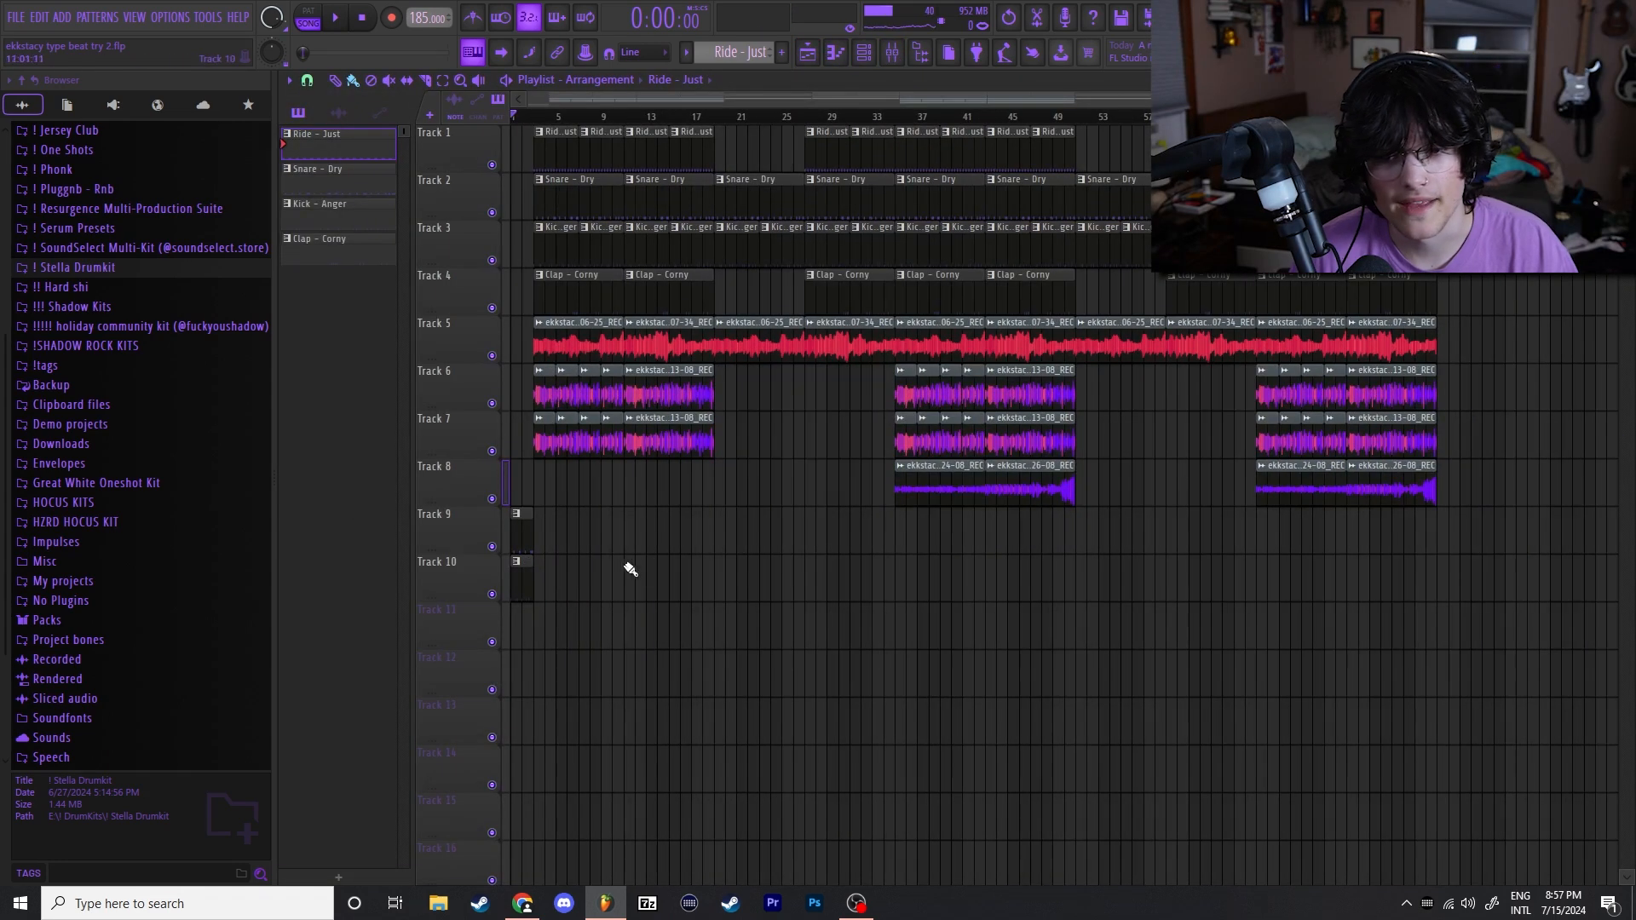
# Highlight and play the arrangement's successive 16-bar sections, beginning at bars 3, 19, 35 and 51.
pyautogui.moveTo(542, 124); pyautogui.dragTo(715, 120)
pyautogui.click(537, 125)
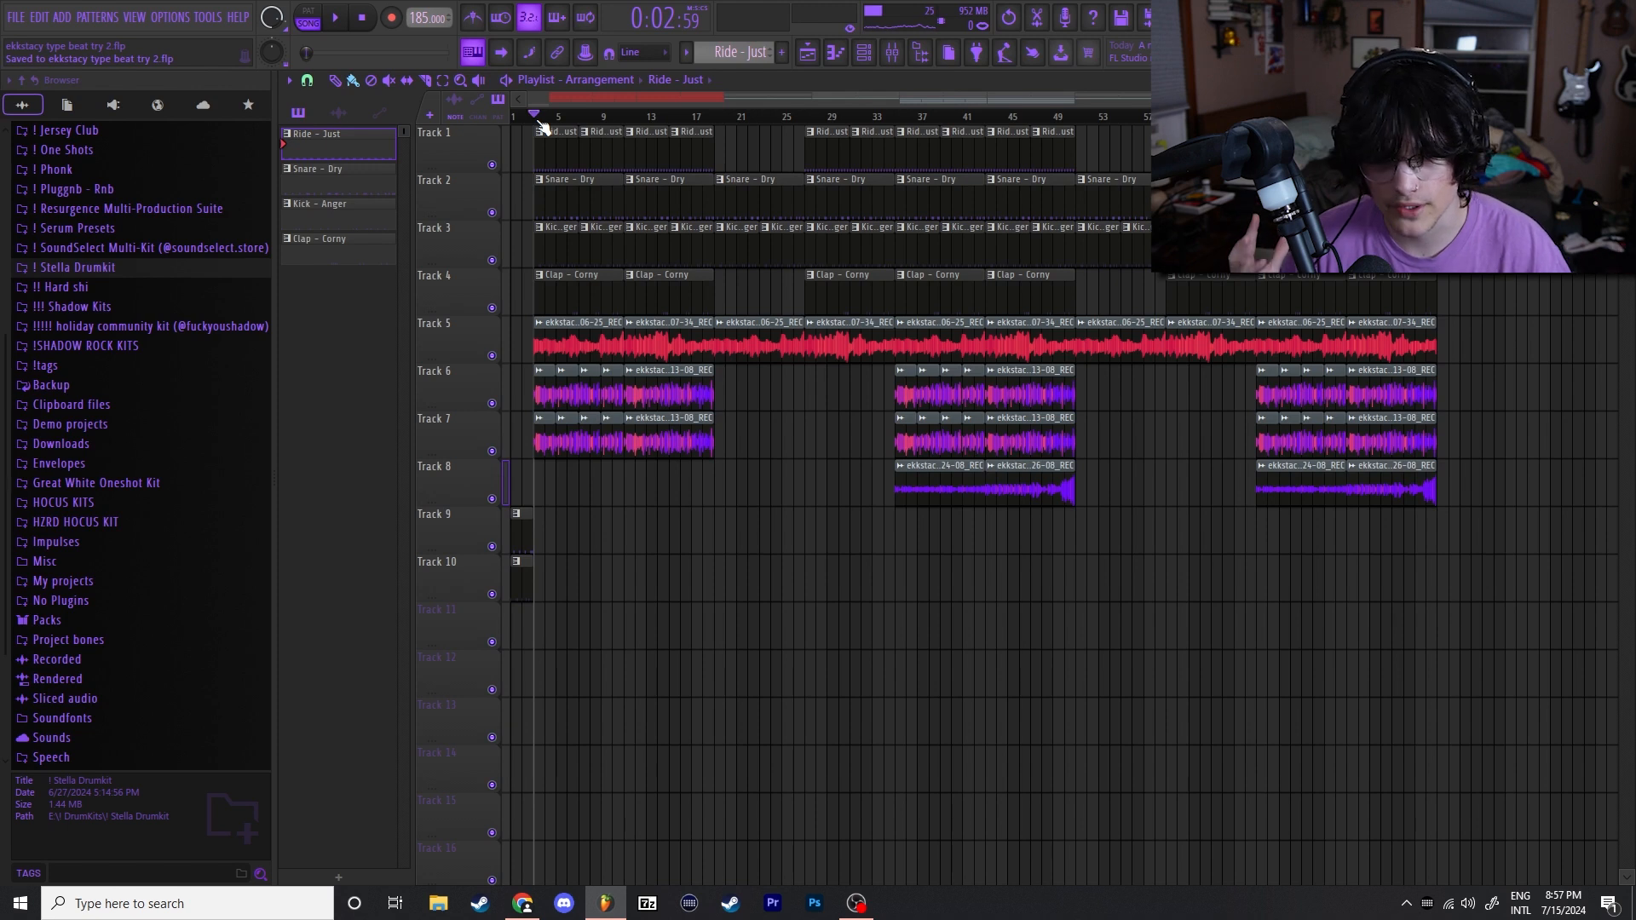
pyautogui.moveTo(714, 120); pyautogui.dragTo(832, 124)
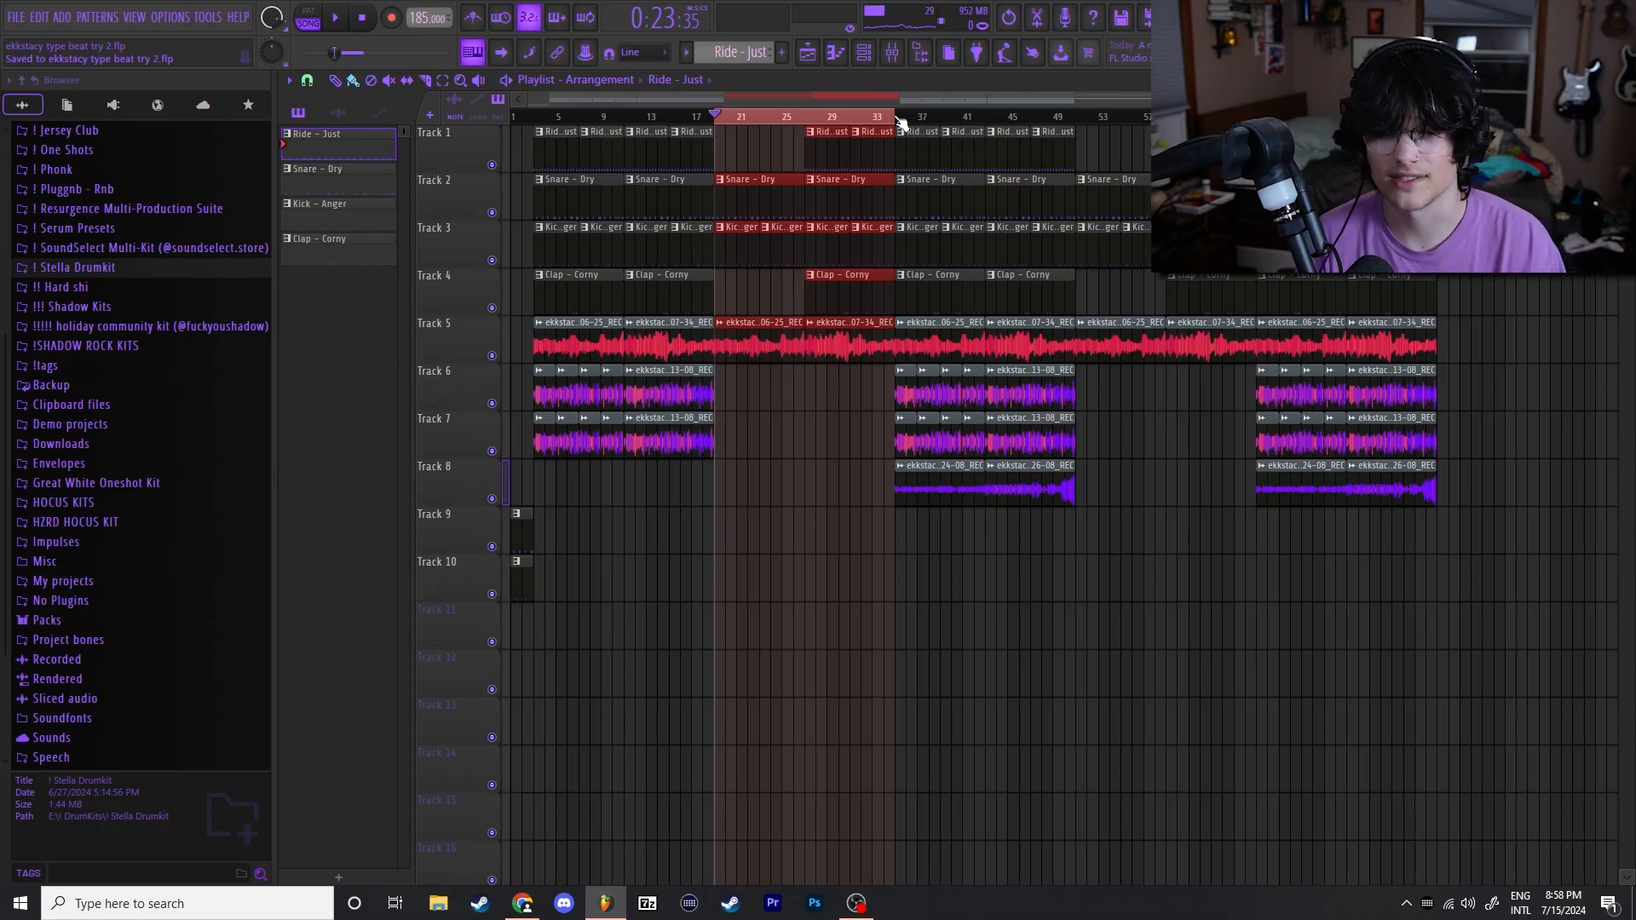
pyautogui.keyDown('ctrl'); pyautogui.click(899, 117); pyautogui.keyUp('ctrl')
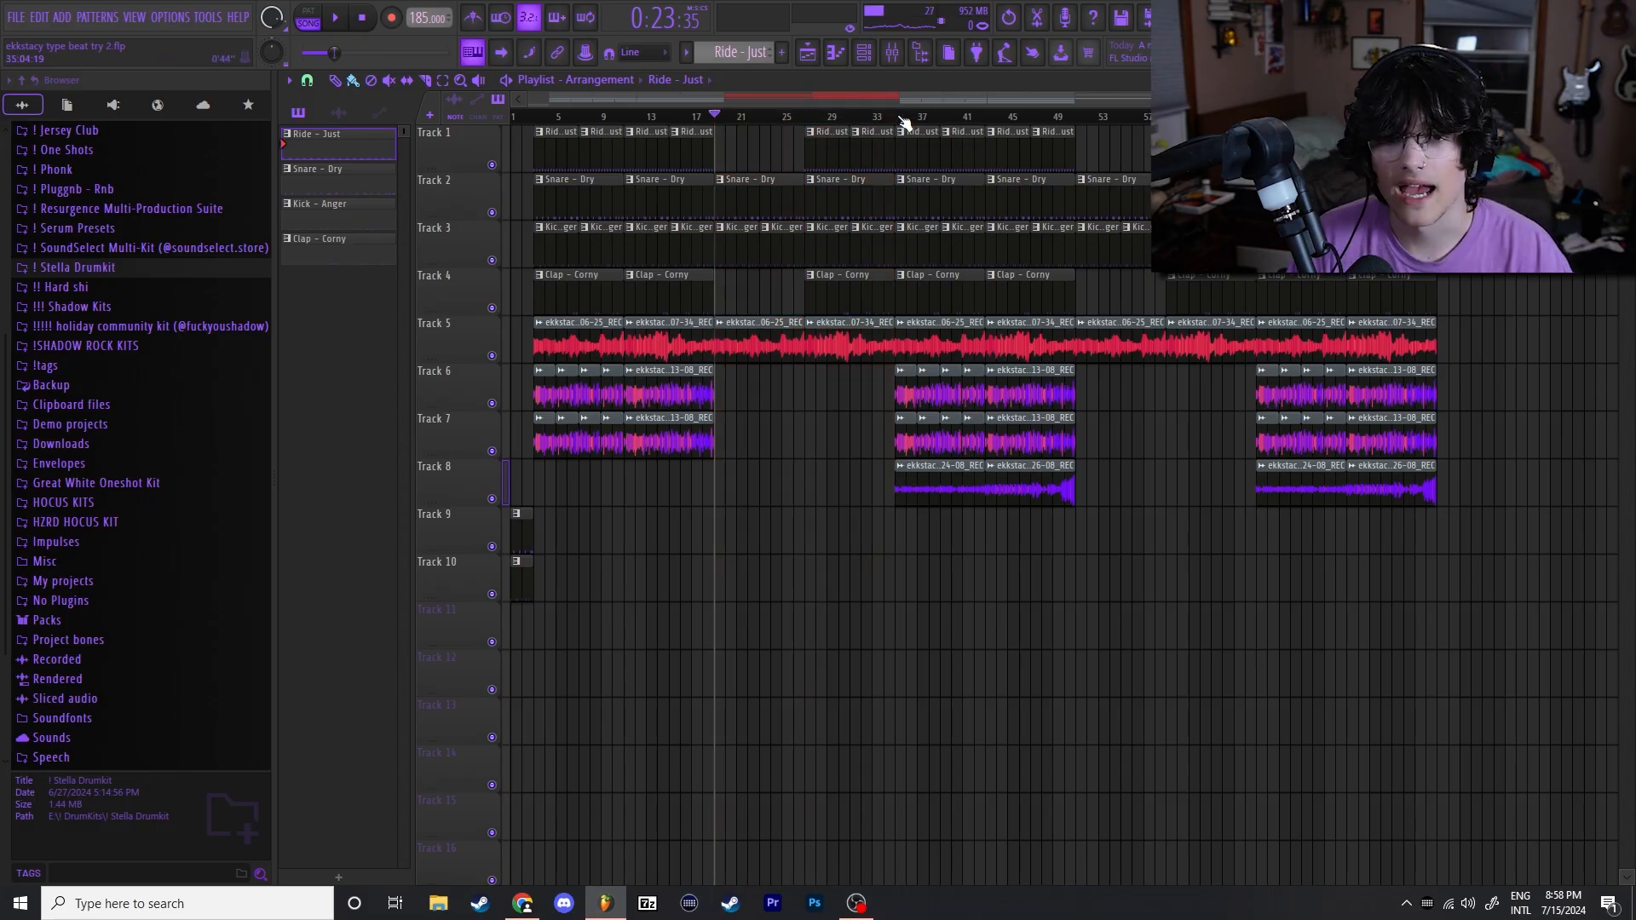
pyautogui.moveTo(902, 116); pyautogui.dragTo(1081, 149)
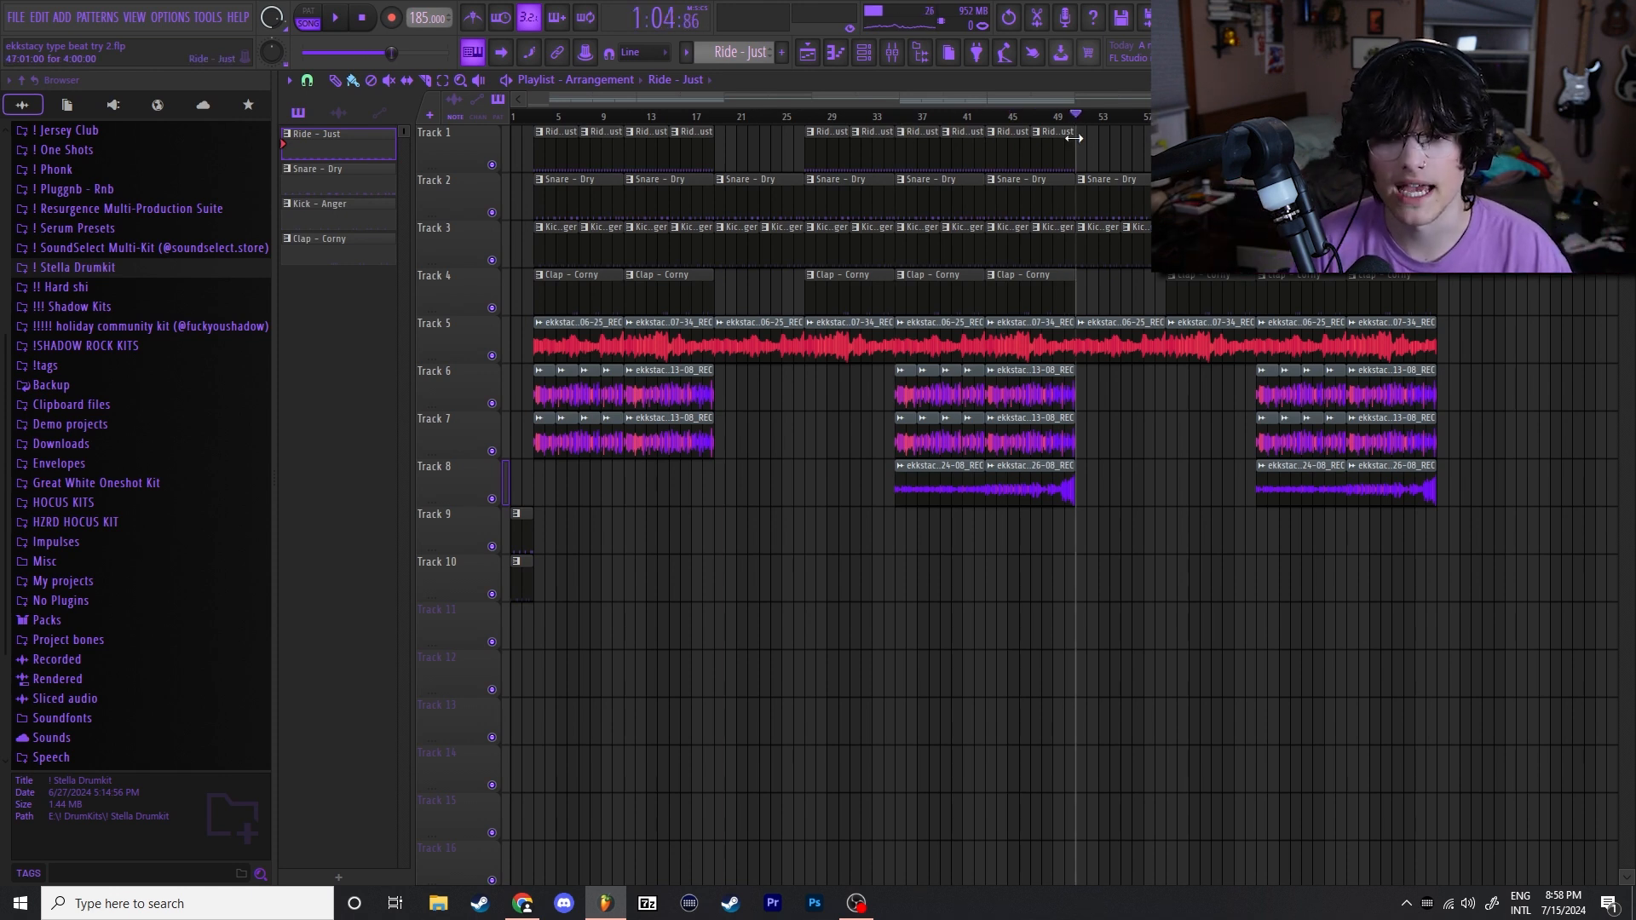
pyautogui.moveTo(1074, 138); pyautogui.dragTo(1268, 286)
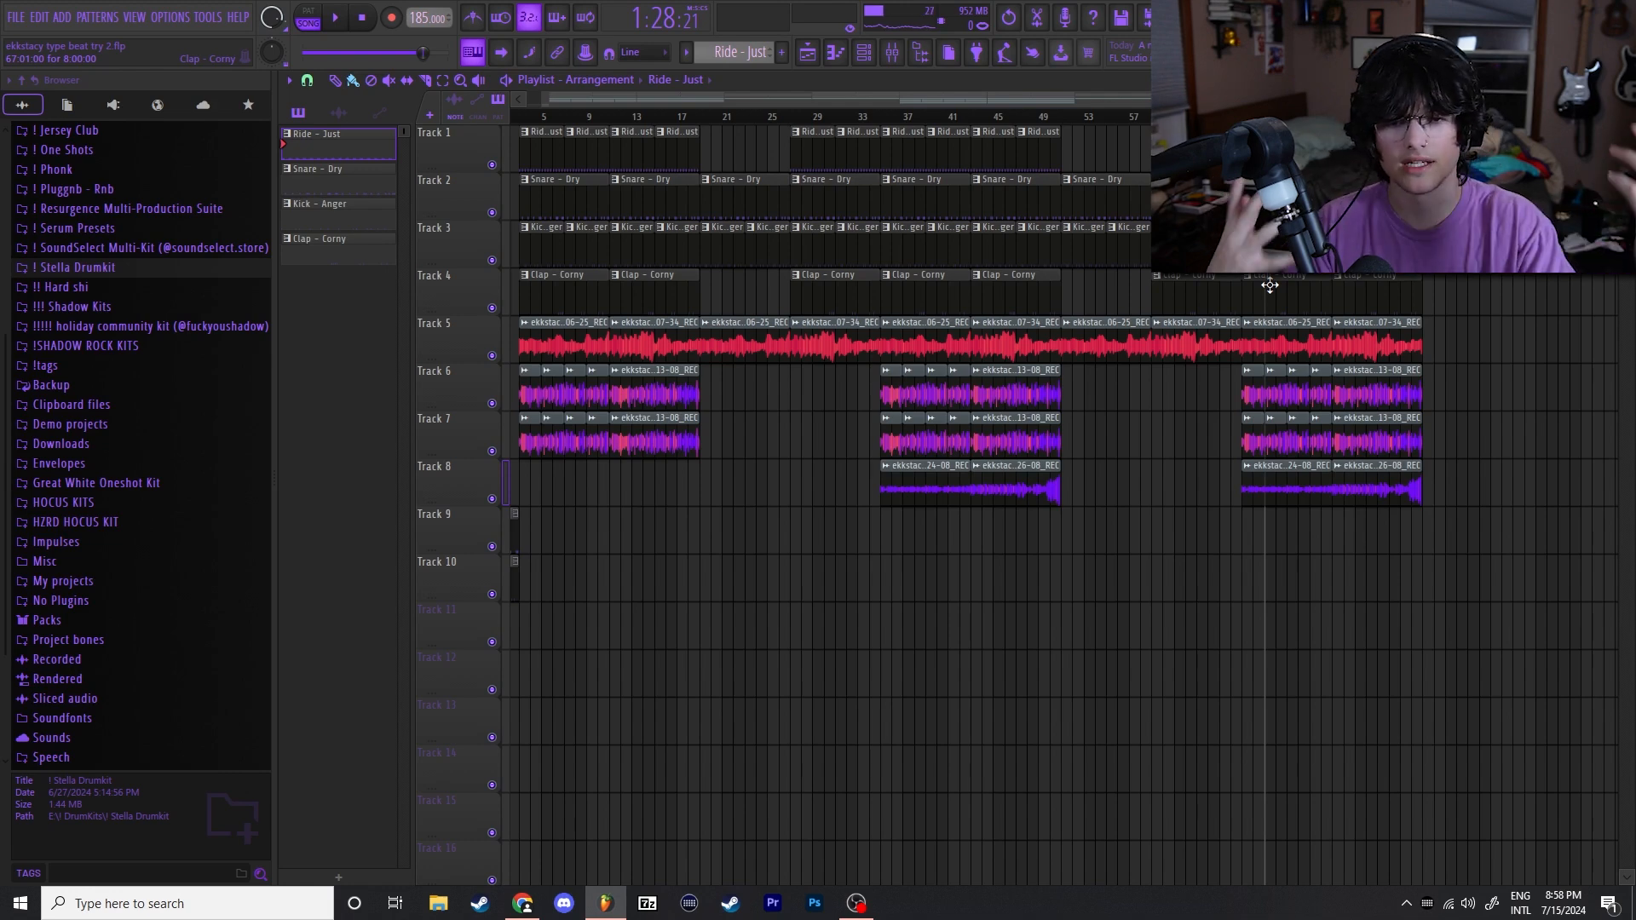
# Switch to OBS Studio to reach the recording controls.
pyautogui.click(857, 904)
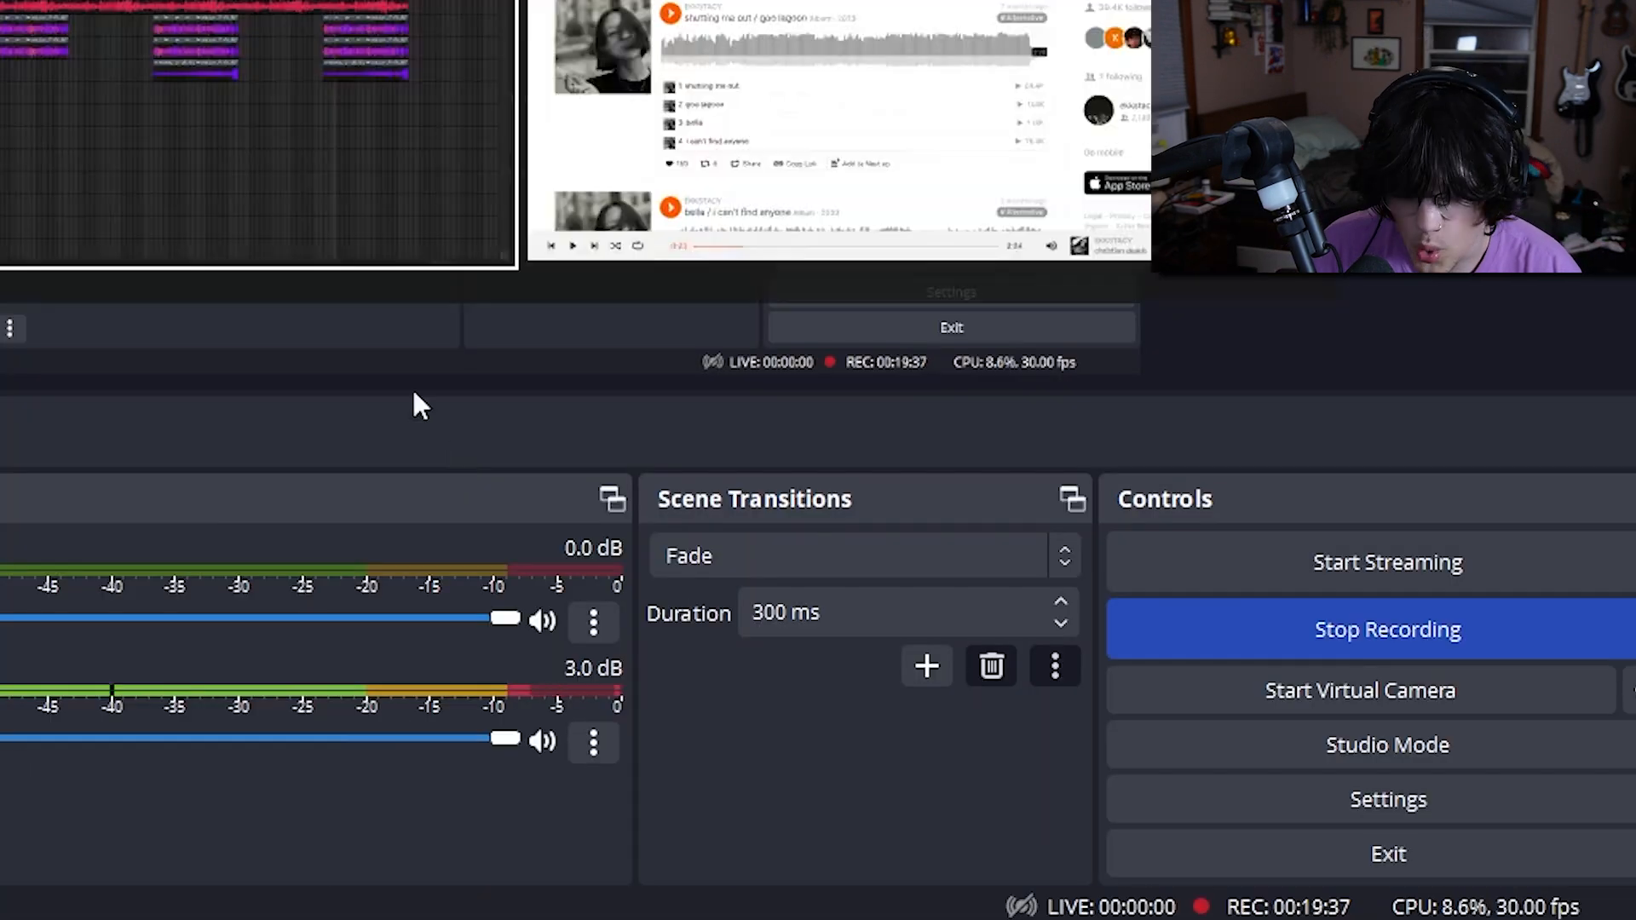